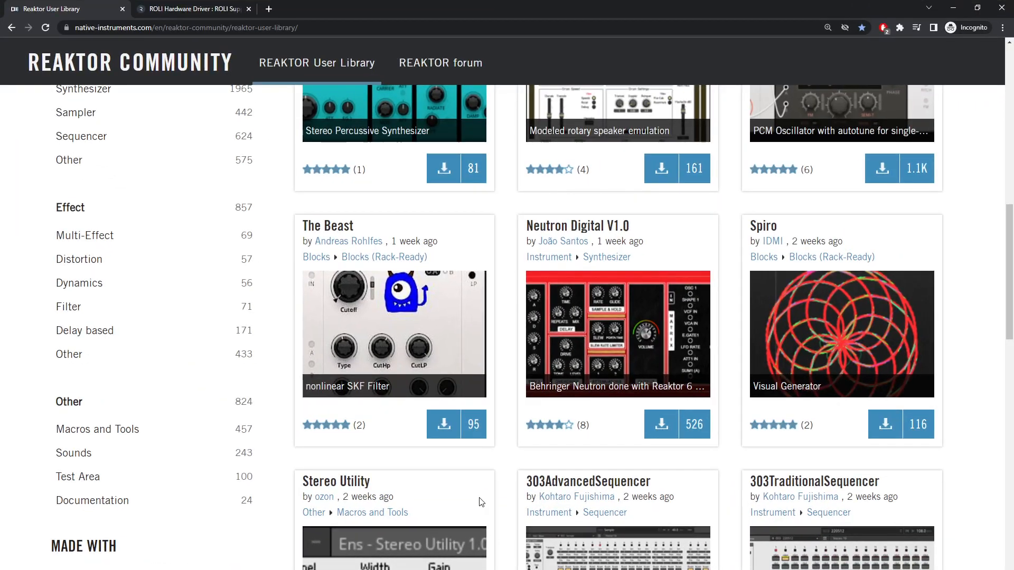
Look over the Reaktor User Library entries and categories, and filter the list to the Synthesizer instruments
scroll(521, 417, up, 10)
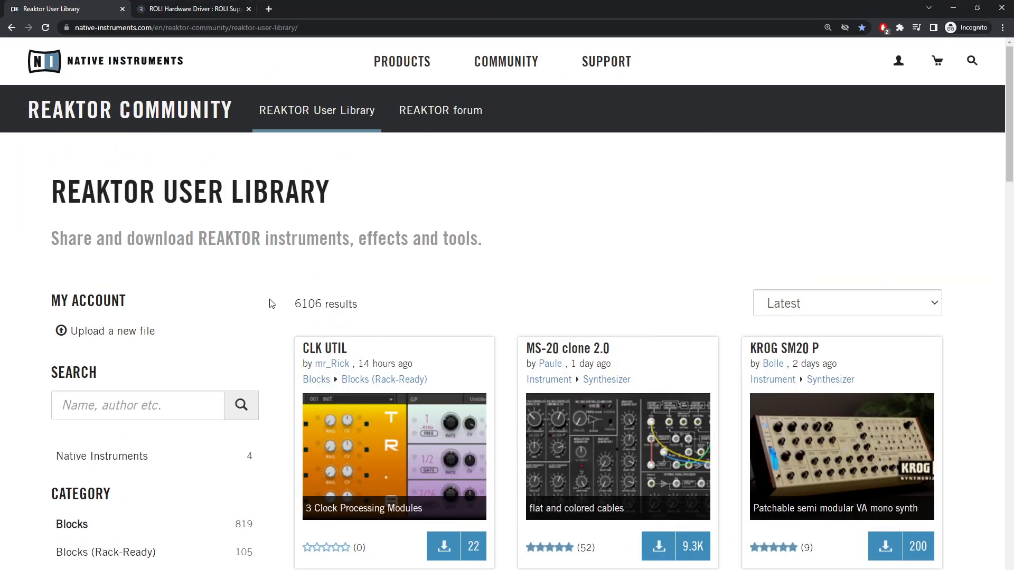
scroll(250, 285, down, 2)
scroll(259, 317, down, 4)
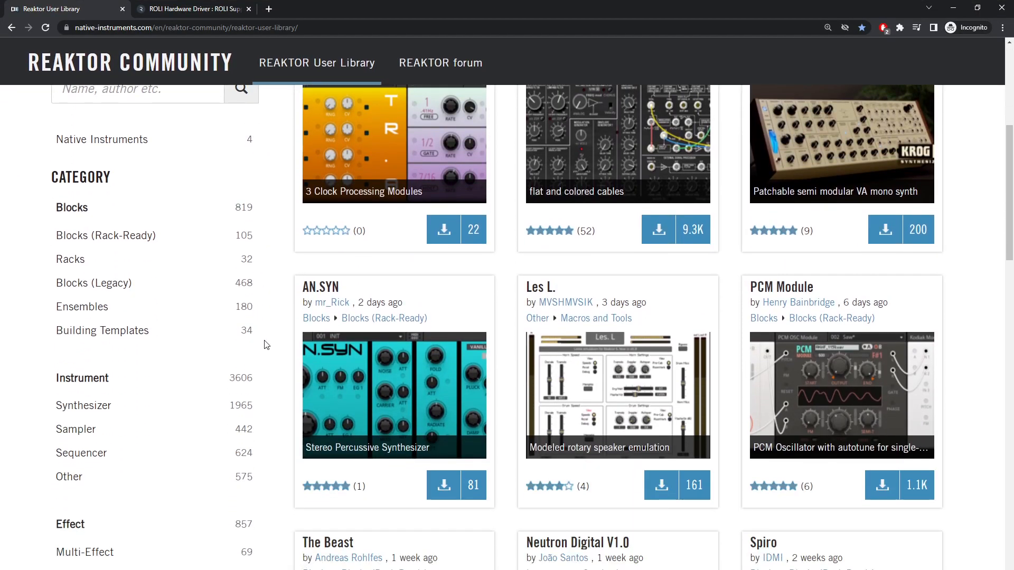
scroll(266, 392, down, 5)
scroll(267, 390, up, 7)
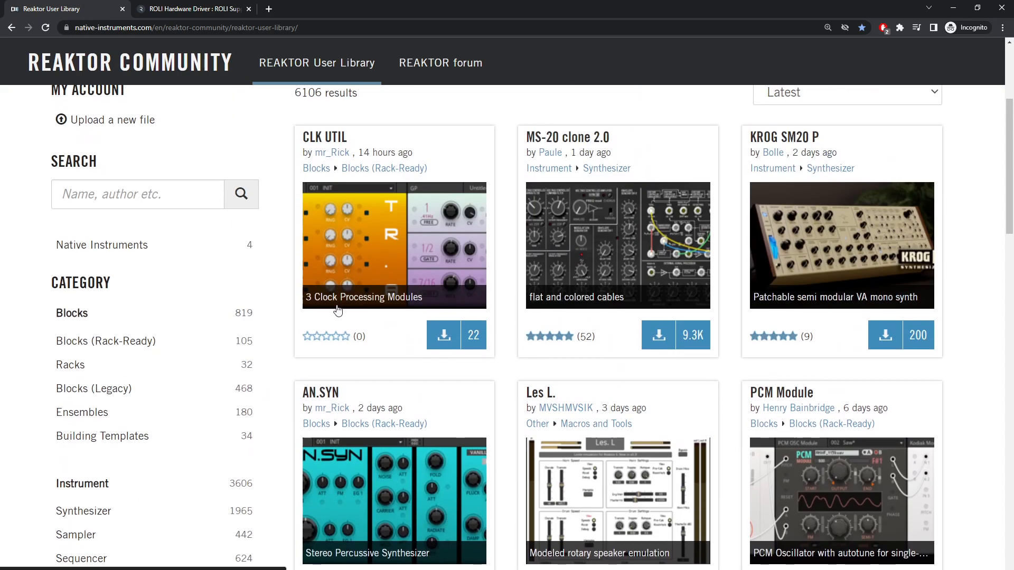
scroll(288, 340, down, 3)
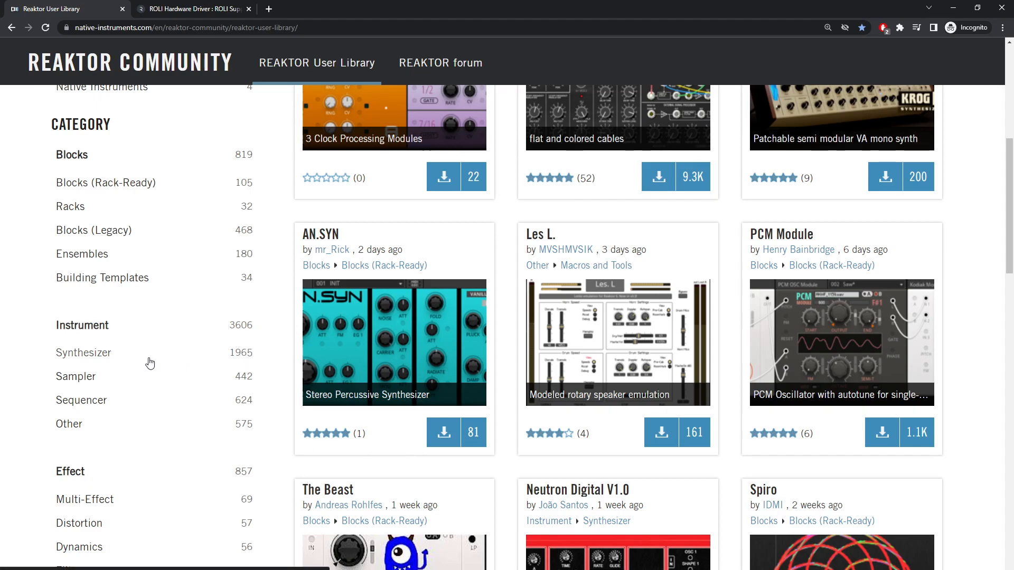
click(101, 354)
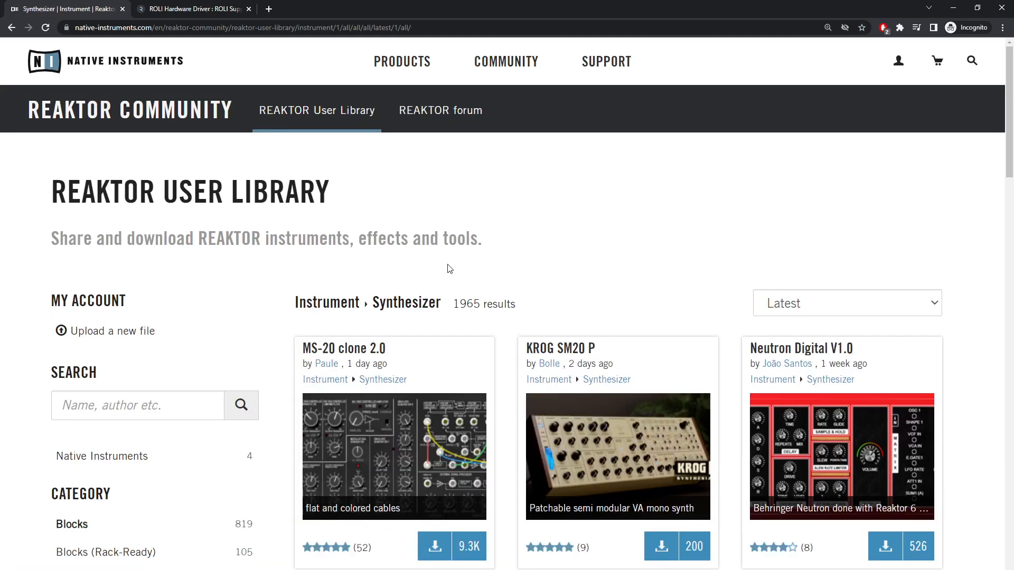
Browse the synthesizer entries and open the WaveDuo wavetable synthesizer entry
scroll(450, 269, down, 3)
scroll(449, 269, down, 5)
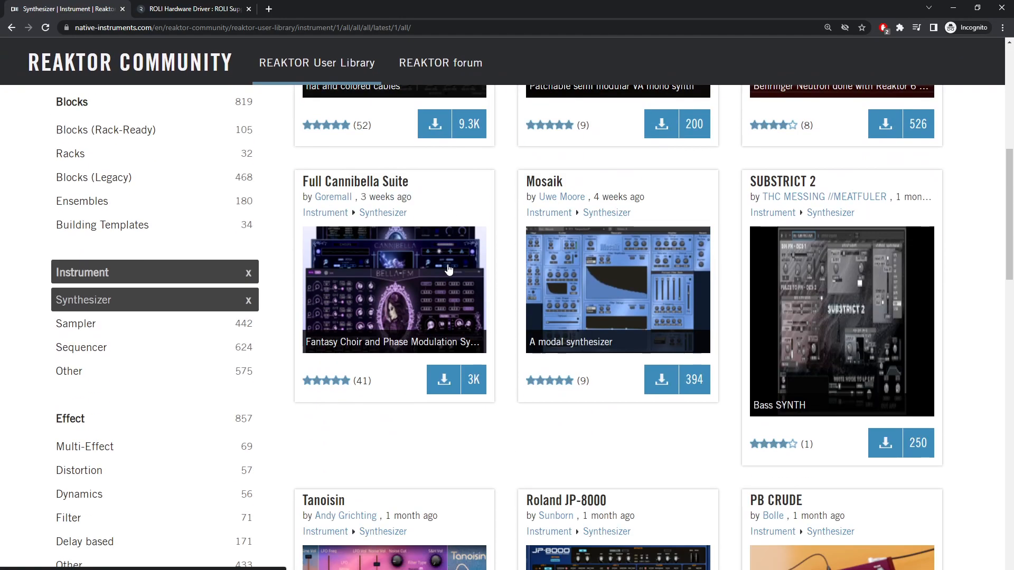
scroll(449, 270, down, 6)
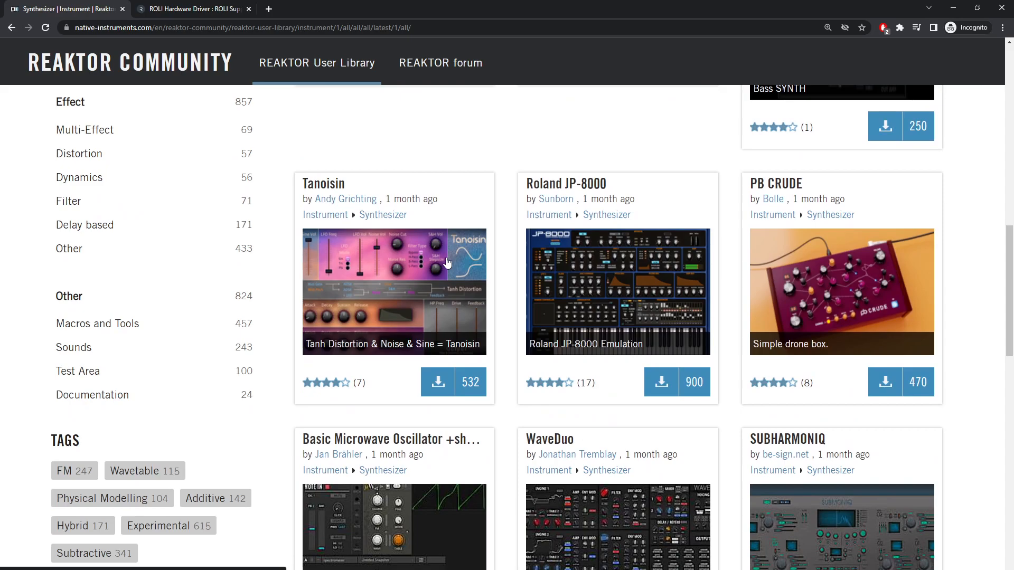
scroll(441, 224, up, 14)
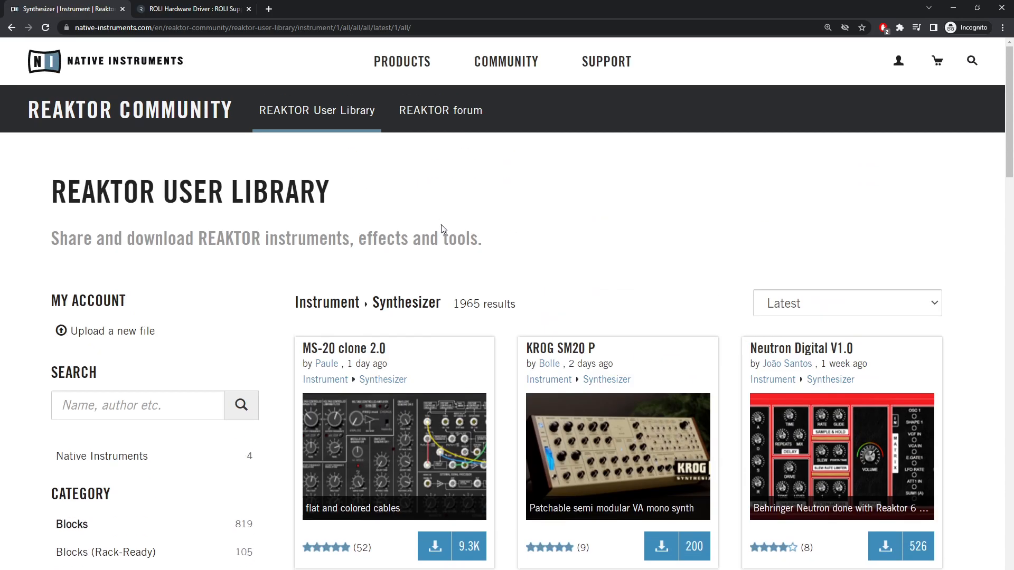
scroll(441, 225, down, 8)
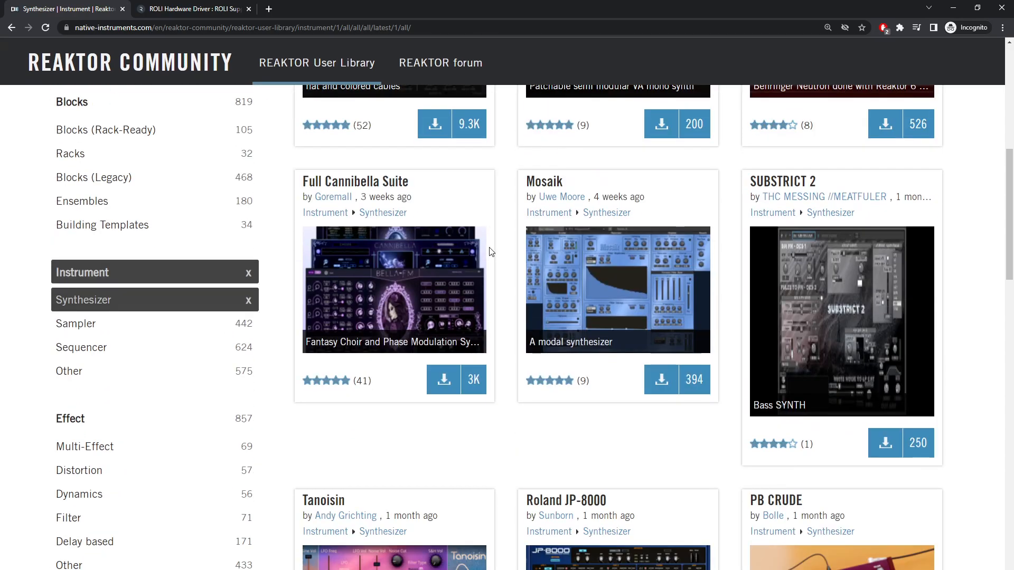
scroll(565, 264, down, 12)
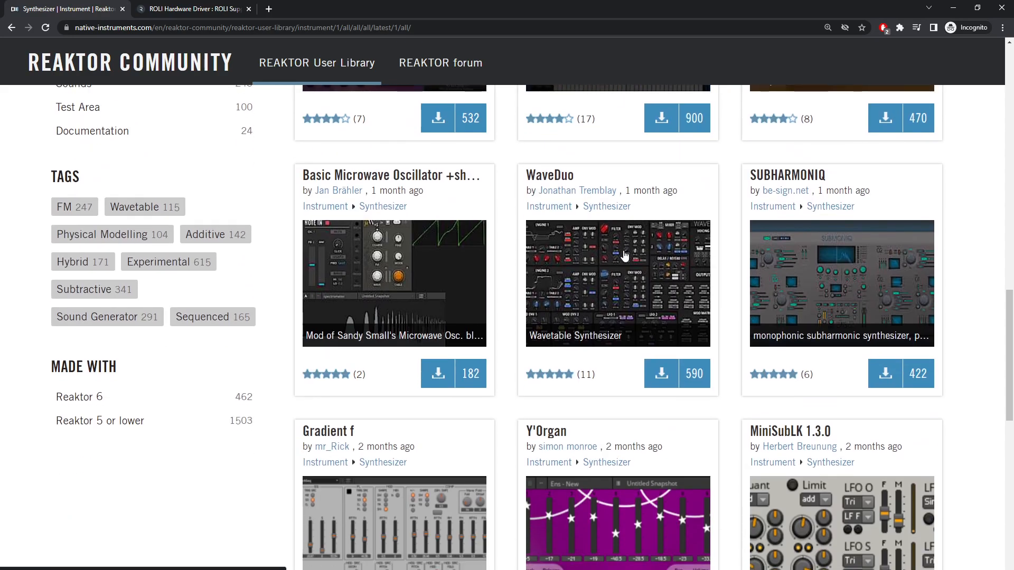
click(617, 266)
Examine the WaveDuo entry's details, description and comments
scroll(681, 297, down, 1)
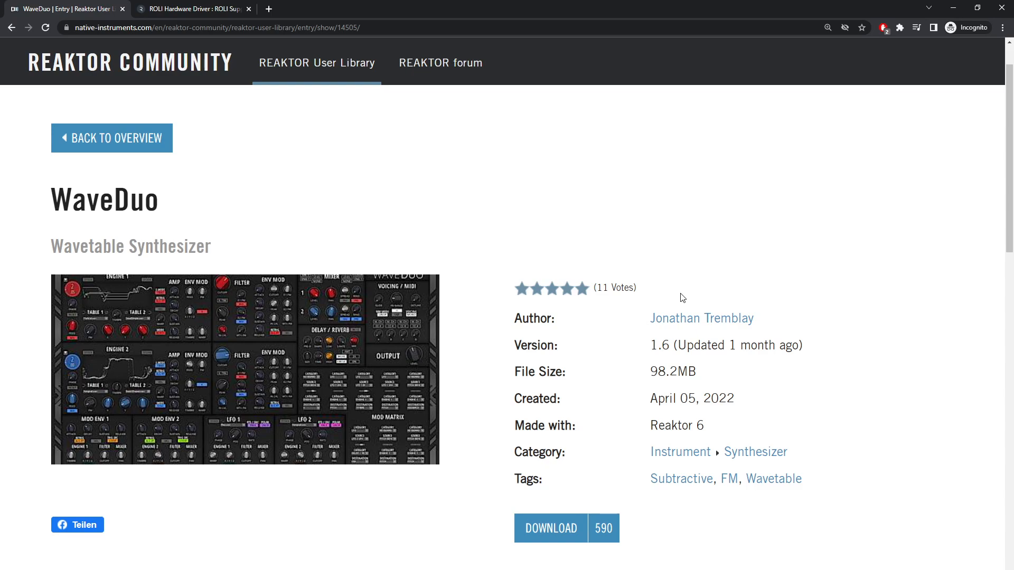
scroll(528, 425, down, 8)
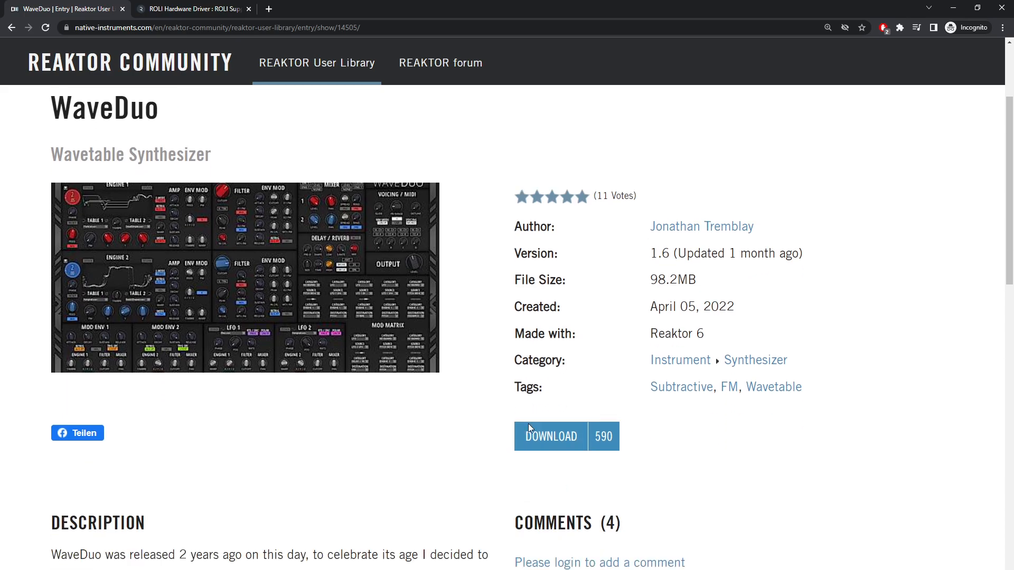
scroll(580, 407, down, 4)
scroll(628, 389, up, 14)
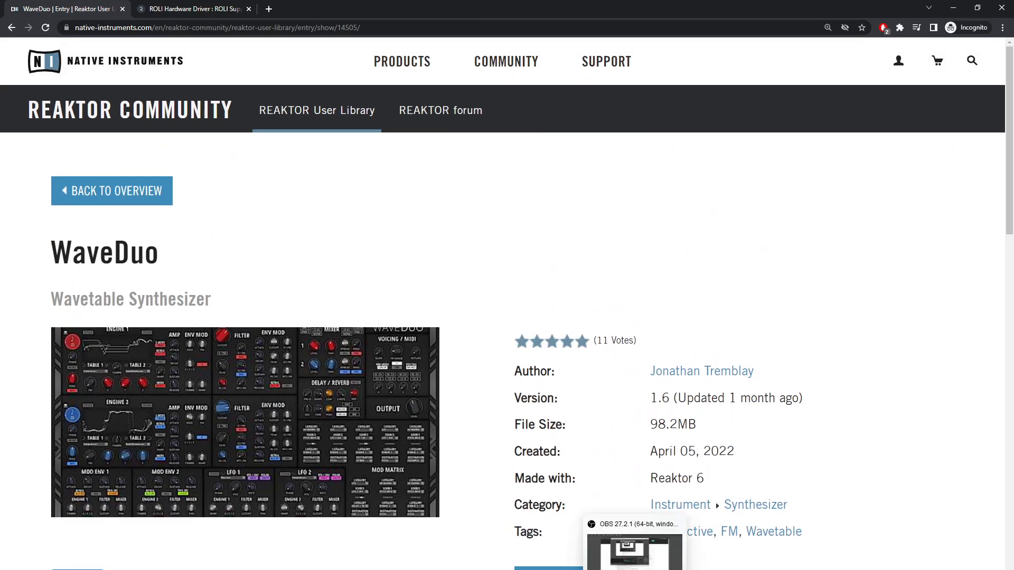
Switch to Bitwig Studio and audition the Chicks and Tarking presets of Monark in Reaktor 6
mouse_move(612, 569)
click(607, 549)
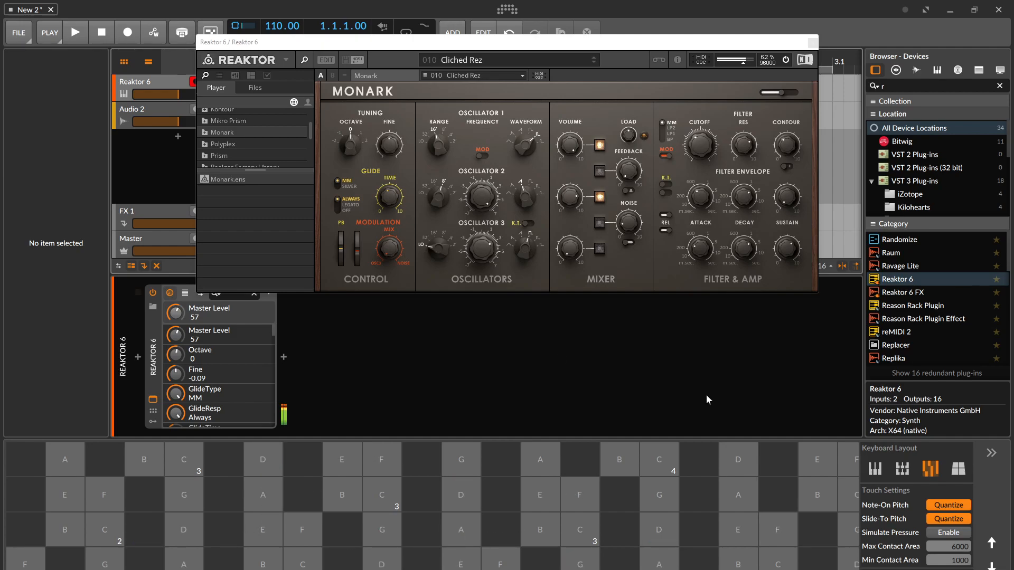
click(467, 75)
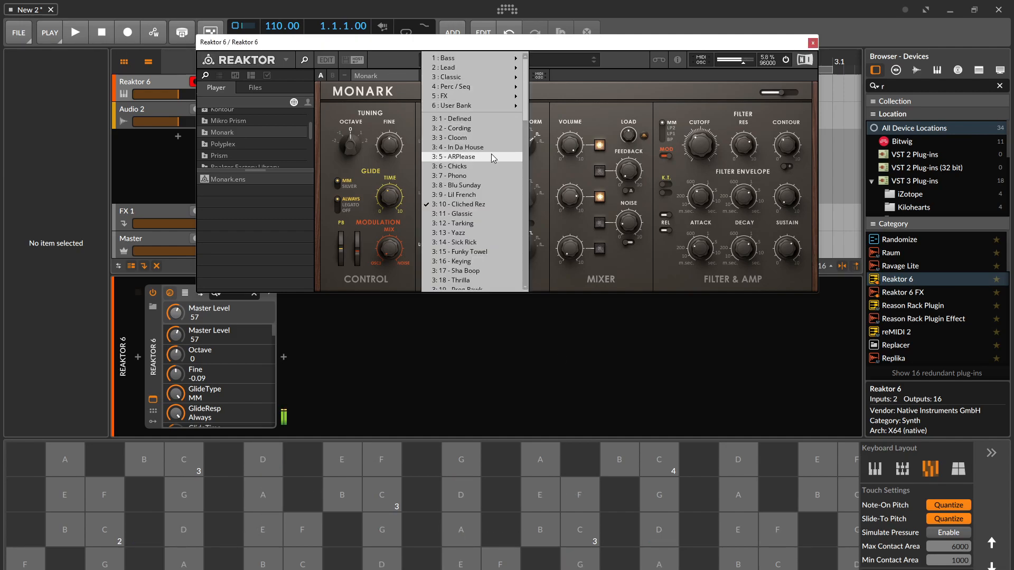
click(478, 163)
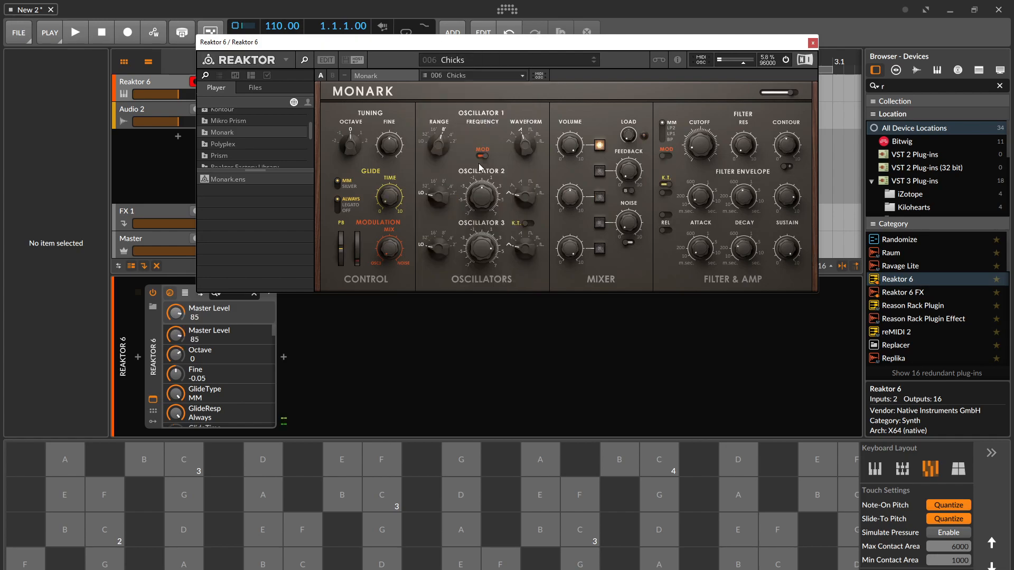
click(485, 75)
click(465, 223)
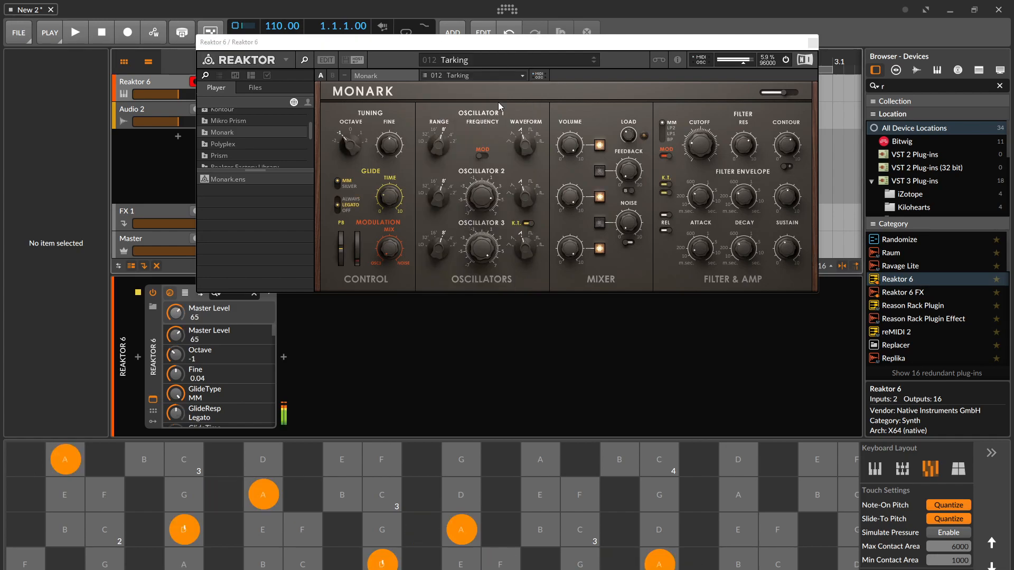
Audition Monark's Funky Towel and Blockbuster presets
click(492, 80)
click(465, 251)
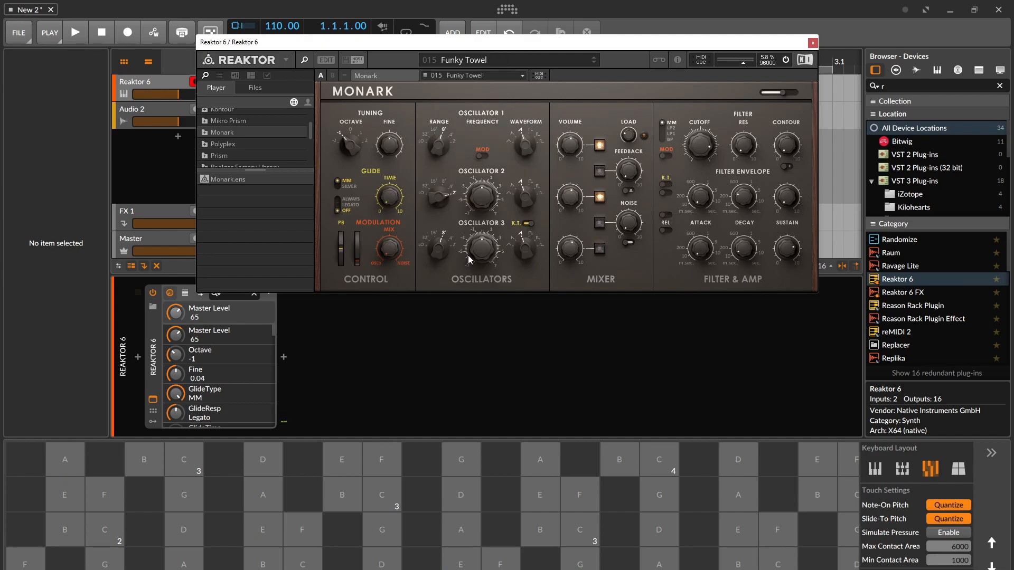
click(475, 78)
scroll(477, 184, down, 2)
click(486, 243)
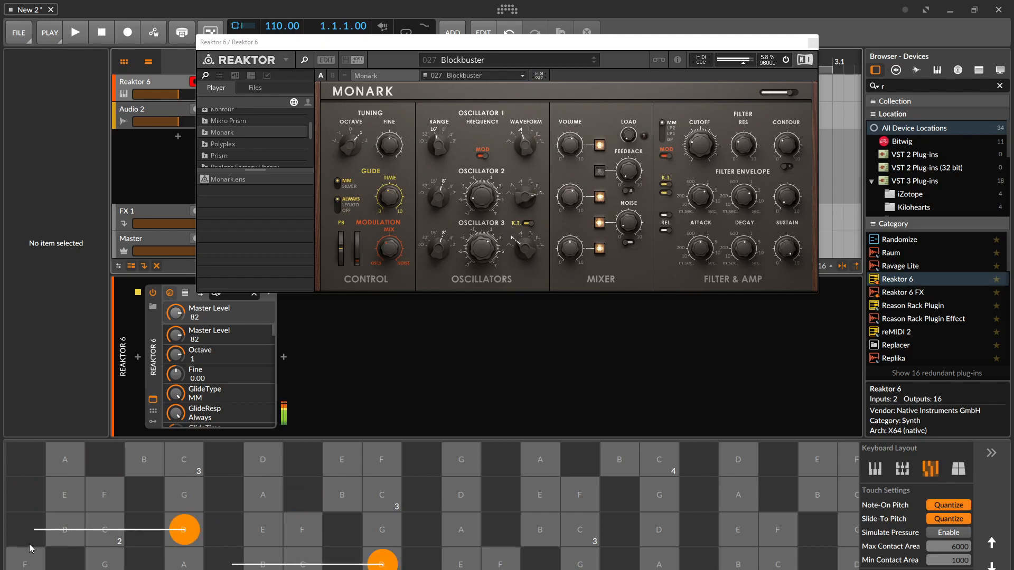
Load the Polyplex - Percussion ensemble in Reaktor without saving the changes to Monark
click(220, 144)
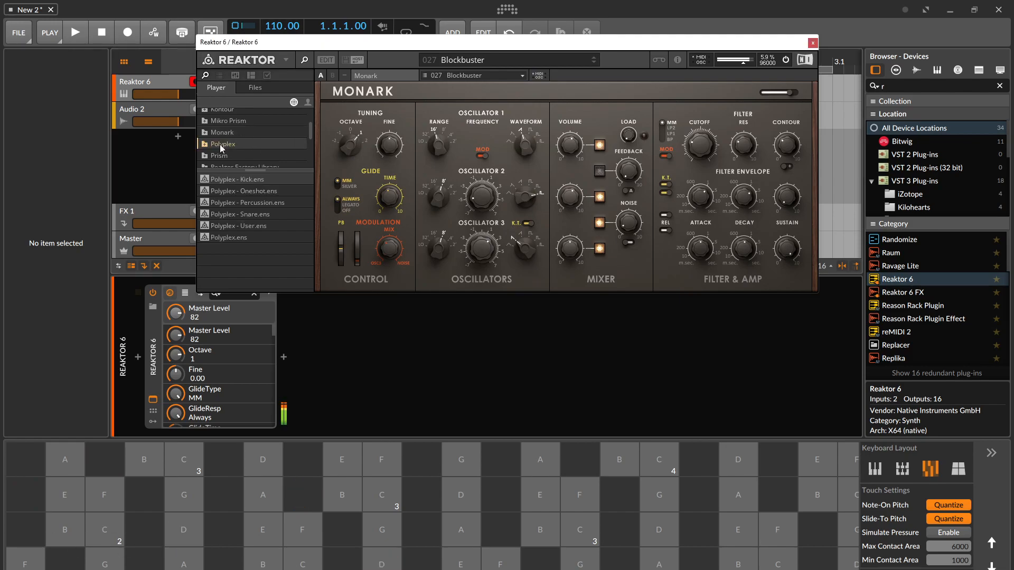
double_click(250, 202)
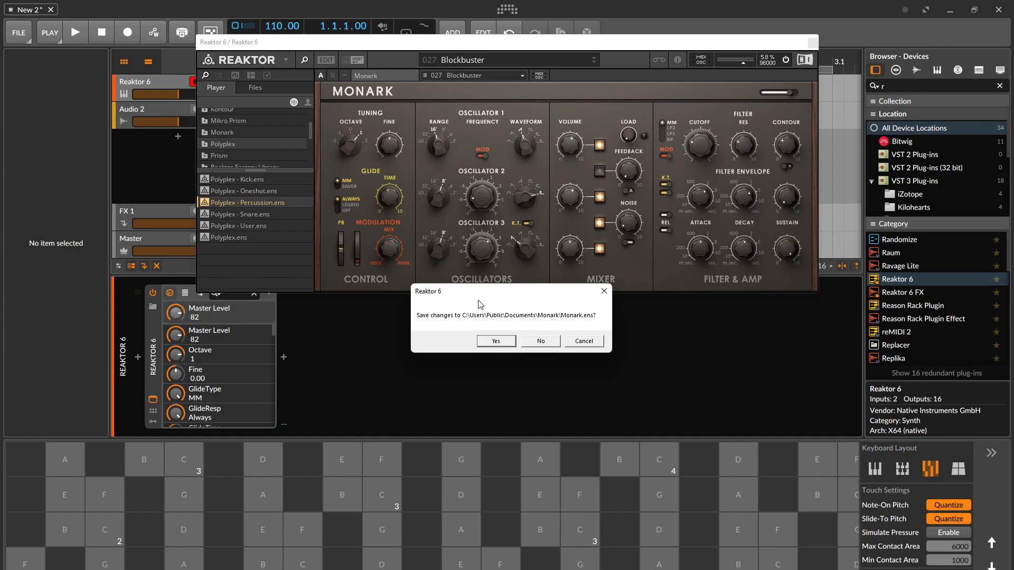
click(538, 340)
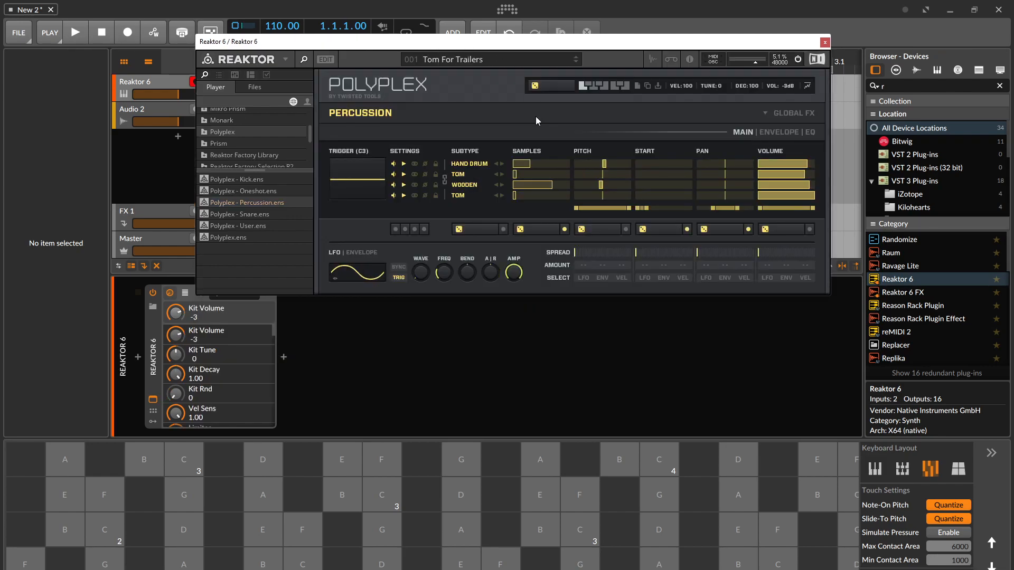
Play several notes on the on-screen keyboard to hear Polyplex's Tom For Trailers kit
click(184, 529)
click(381, 562)
click(264, 495)
click(305, 495)
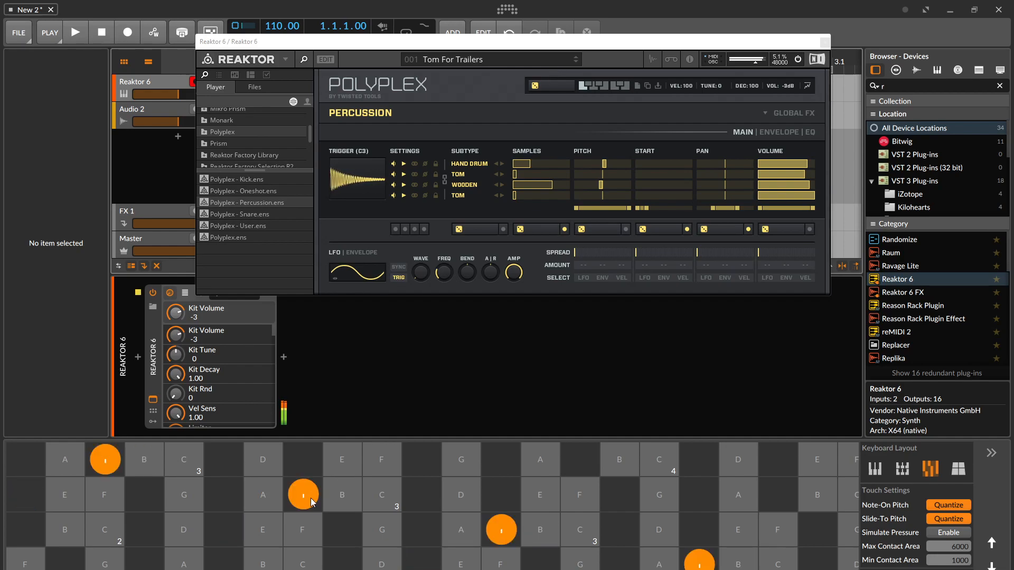
click(224, 494)
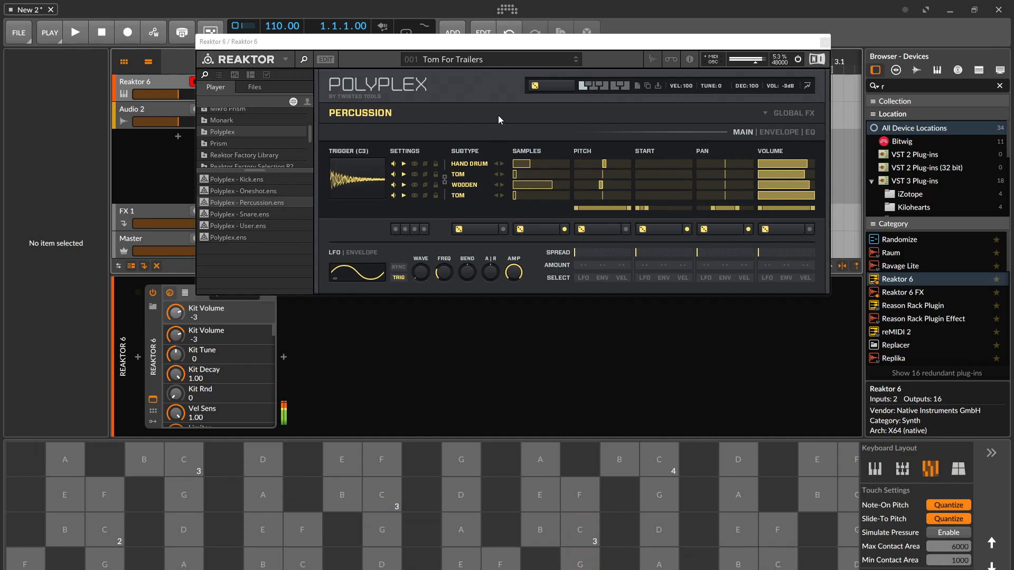
Audition Polyplex's Tom Canville and Tom Dead Dum presets
click(499, 59)
click(481, 136)
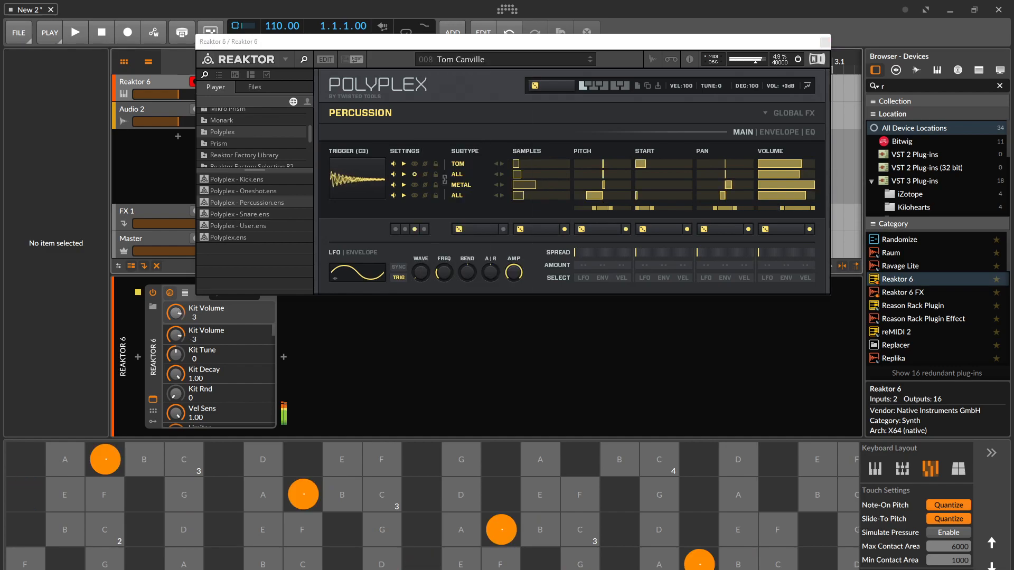
click(480, 59)
click(473, 216)
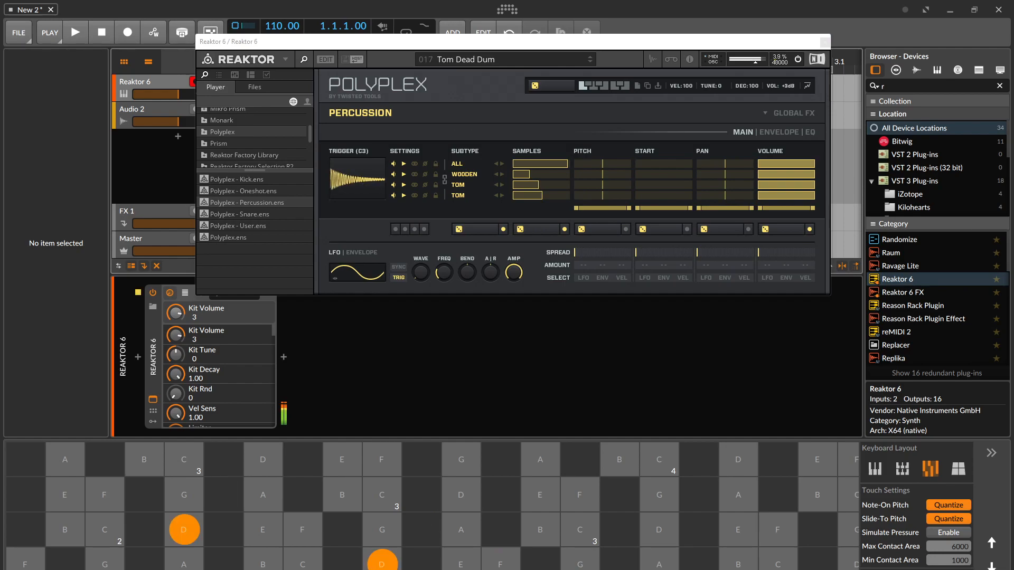
Load the Prism instrument in Reaktor, discarding the changes to the Polyplex percussion ensemble
click(250, 143)
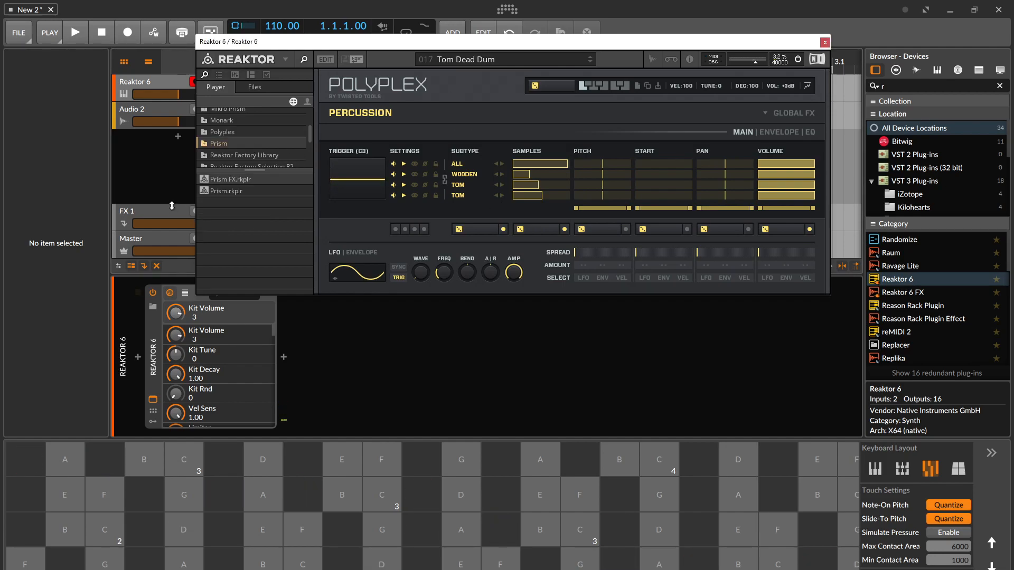
click(216, 193)
click(217, 192)
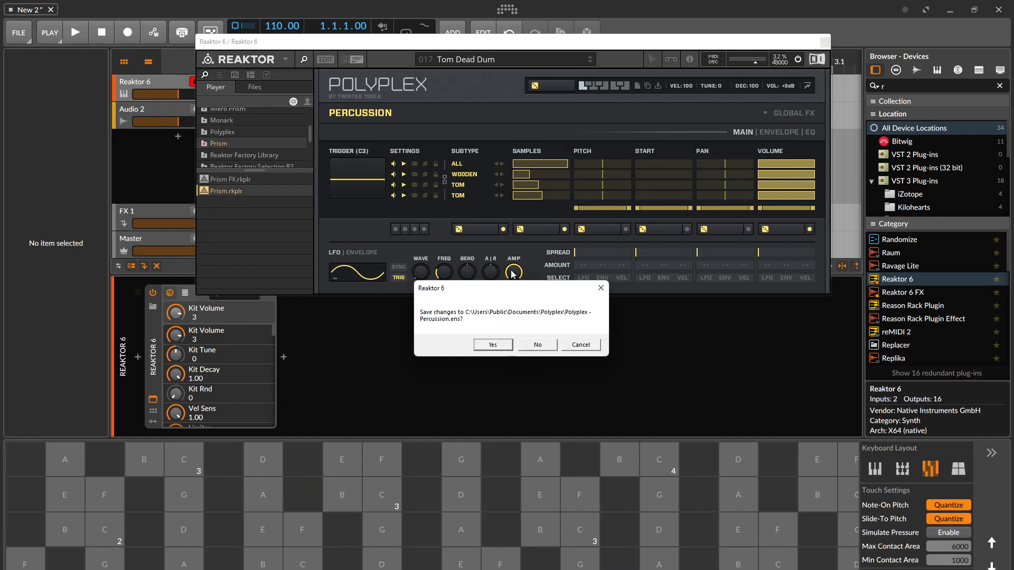
click(531, 346)
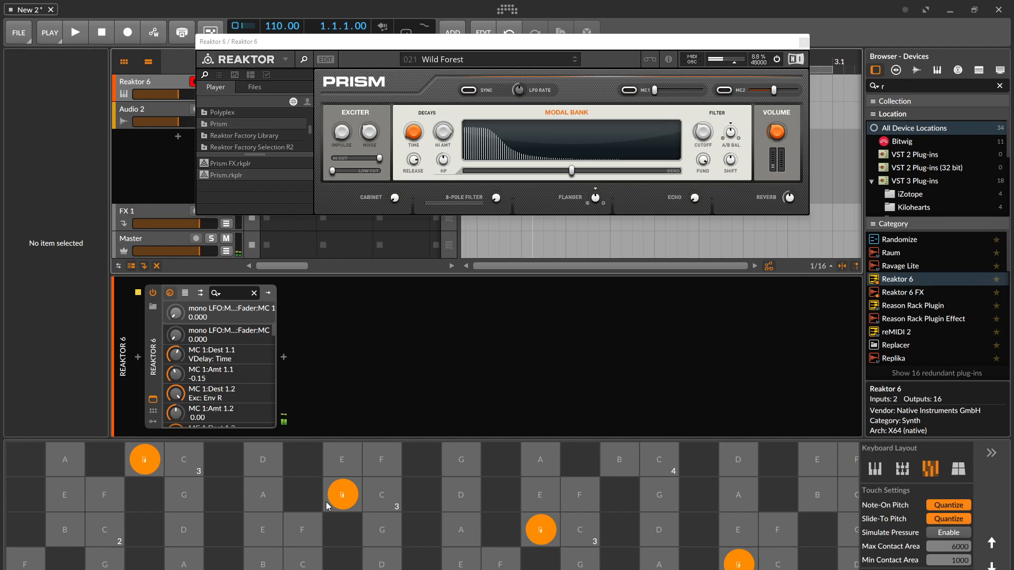
Raise the bend of Prism's modal bank to about 0.94 and play a note
drag(540, 177, 543, 158)
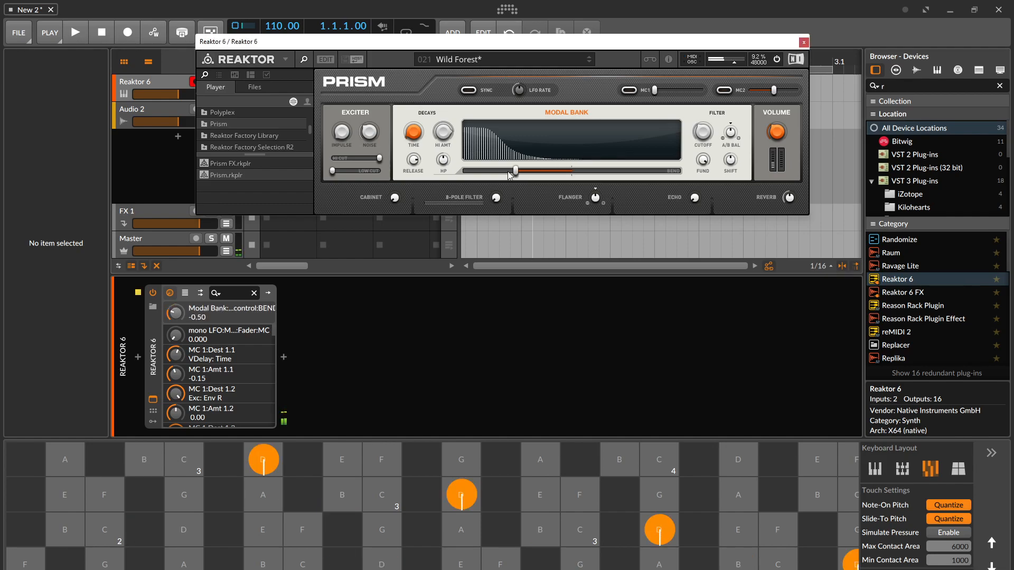
drag(647, 171, 672, 171)
click(206, 522)
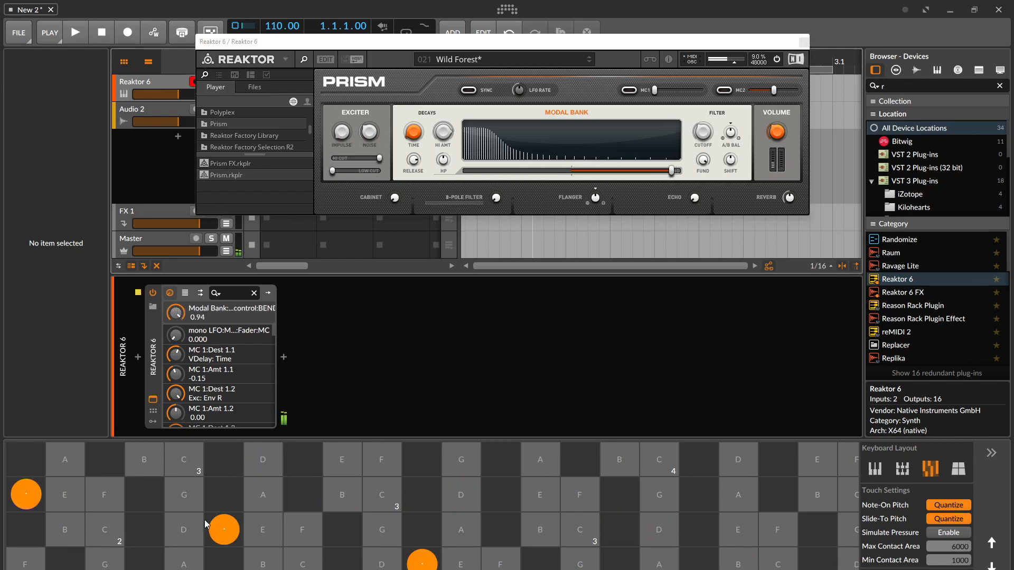
Set Prism's exciter impulse to about 0.38 and noise to about 0.64, playing a note after each change
drag(341, 131, 342, 87)
click(431, 494)
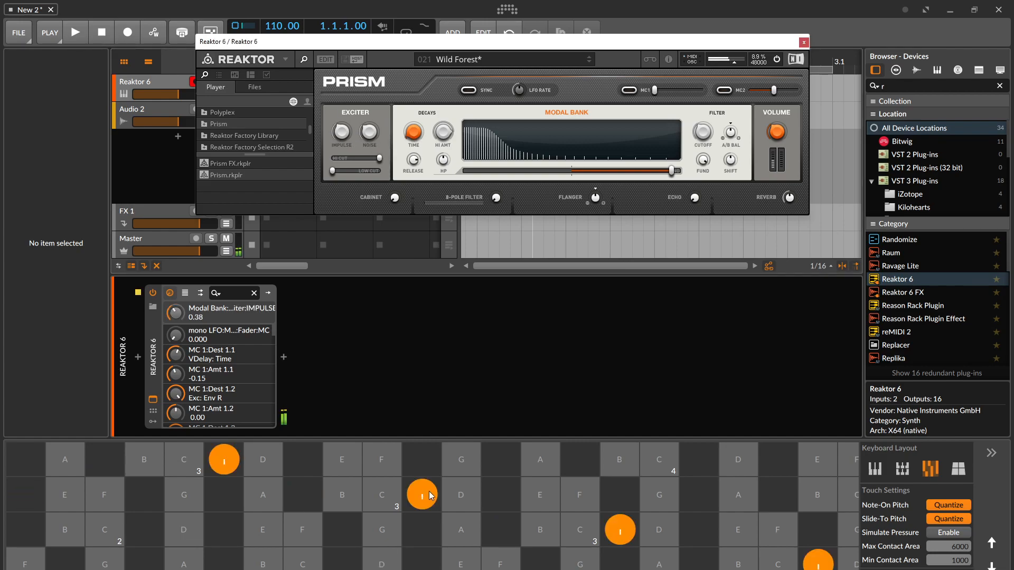
drag(368, 131, 381, 94)
click(312, 489)
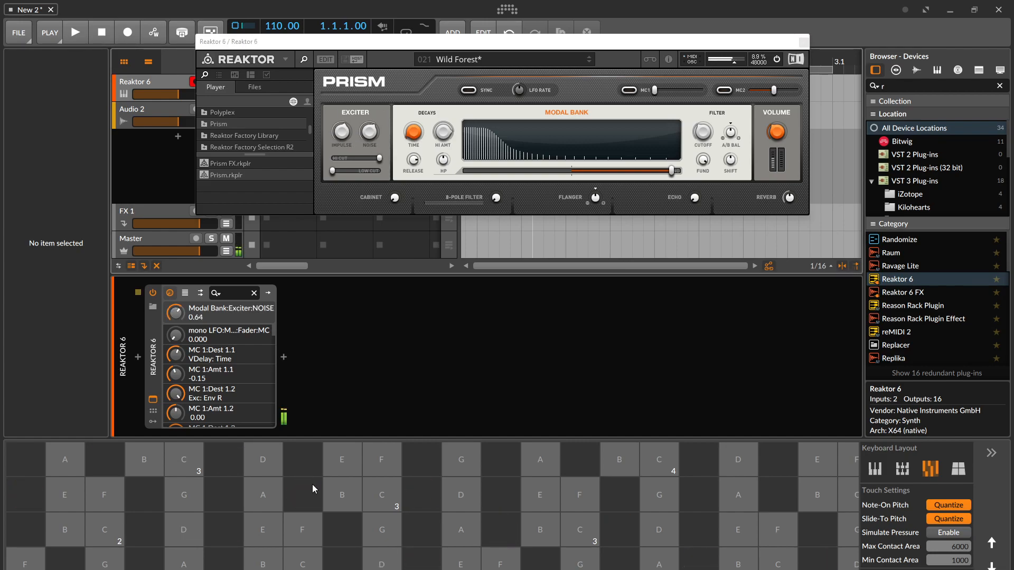
Audition Prism's Mammoth preset and load the Fairy Tale preset
click(449, 59)
click(471, 129)
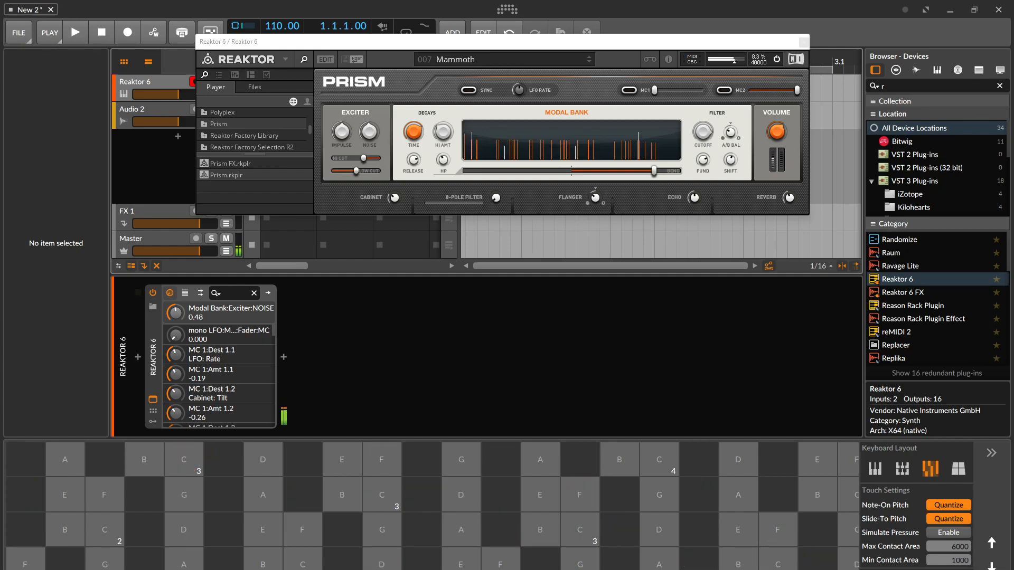
click(481, 59)
click(474, 167)
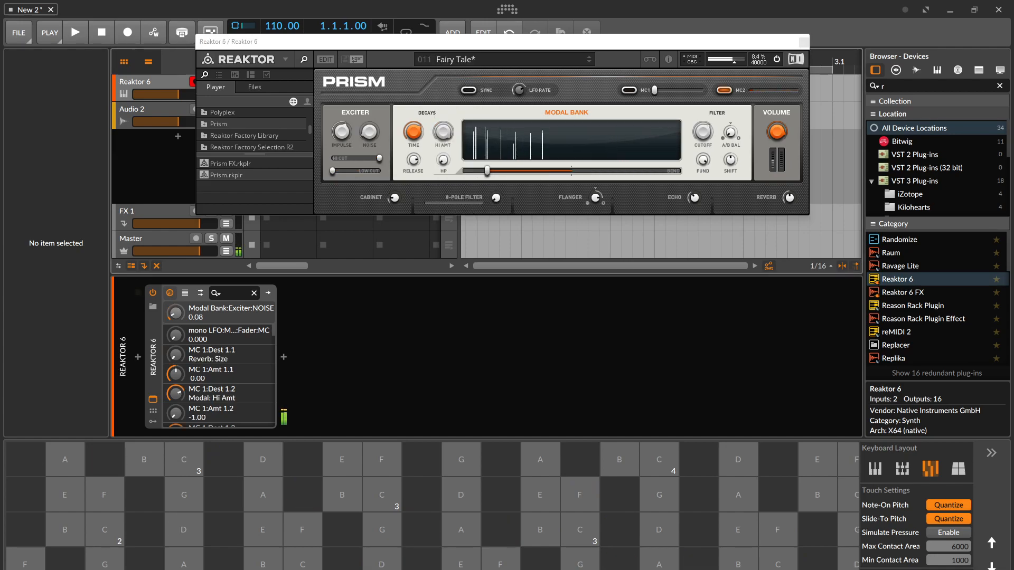
Play notes with Prism's Fairy Tale preset and load the Spark instrument, discarding the changes to Prism
mouse_move(451, 502)
mouse_down()
mouse_move(214, 478)
mouse_move(498, 520)
mouse_move(582, 560)
mouse_up()
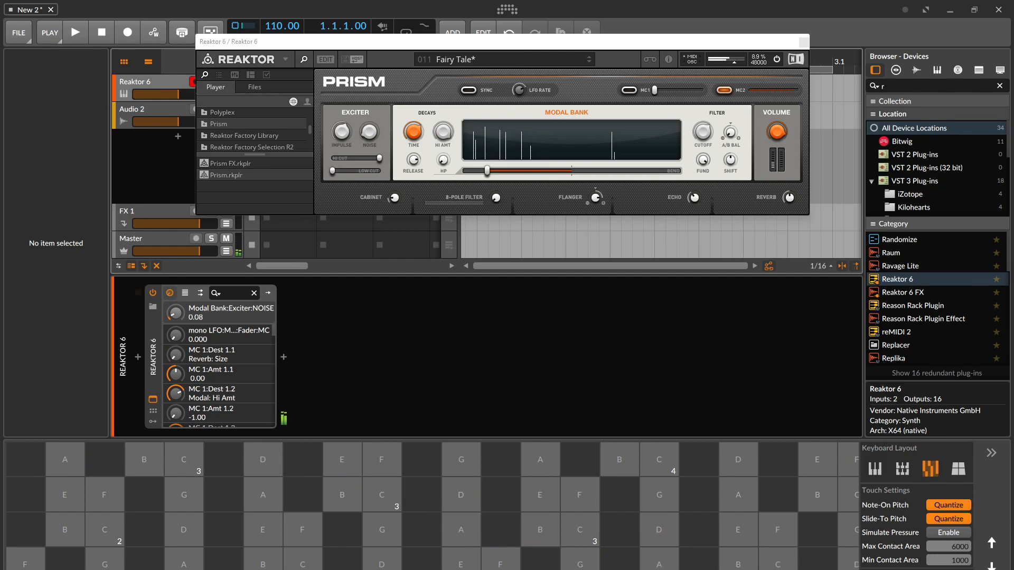
scroll(252, 113, down, 2)
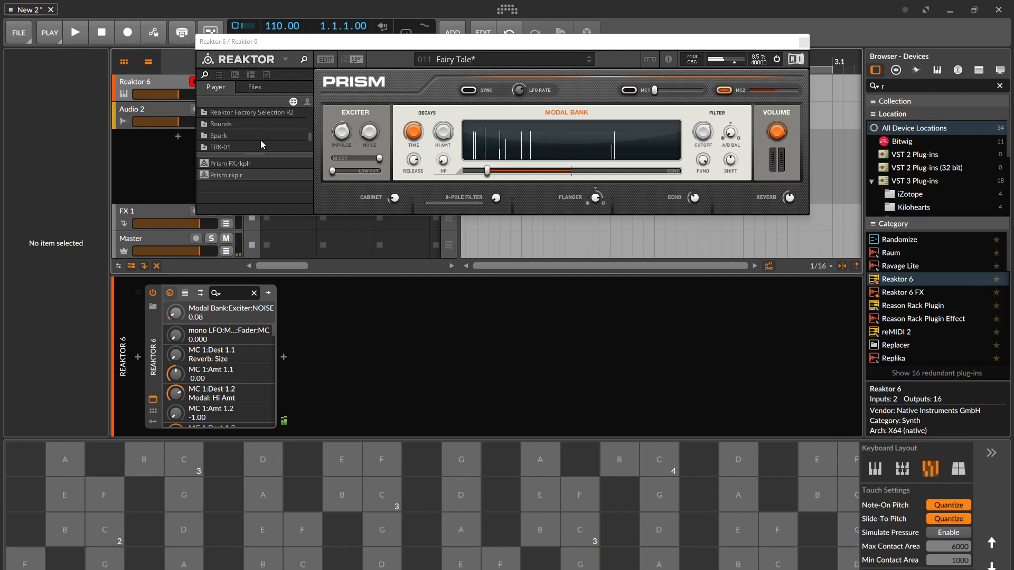
click(253, 135)
double_click(245, 160)
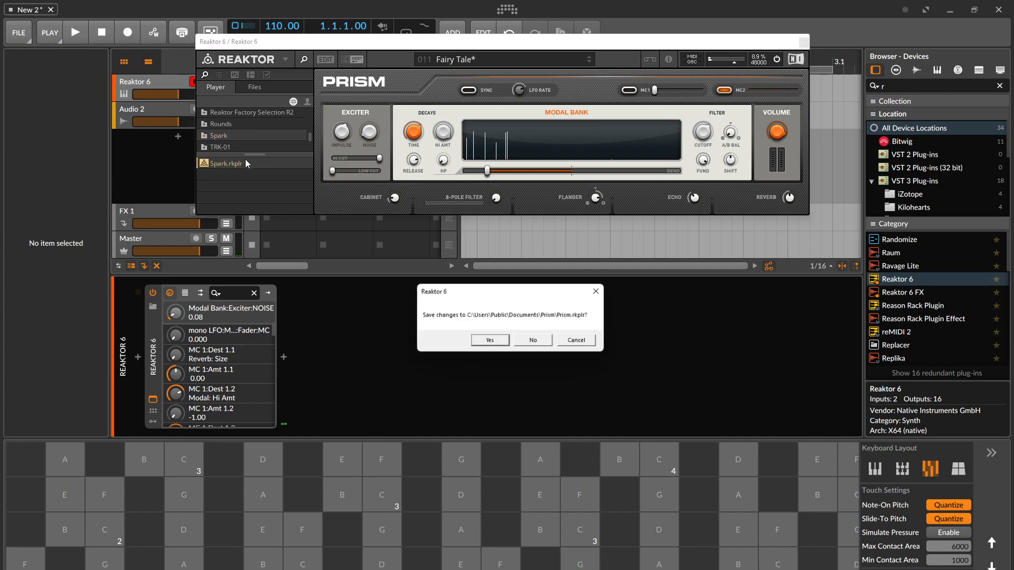
click(522, 342)
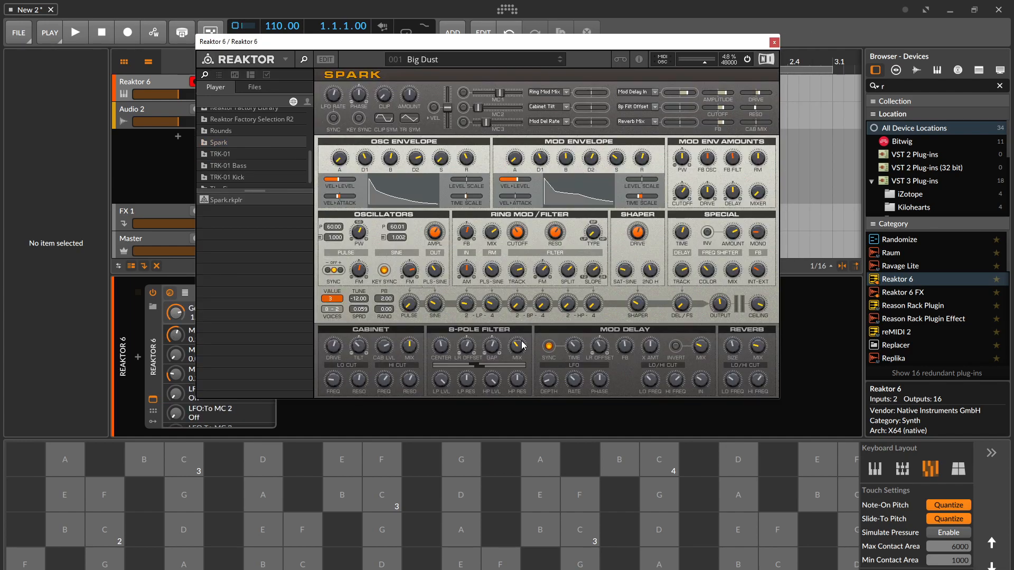
Audition Spark's Big Dust, Graatiz and Krispoli presets by playing notes on the on-screen keyboard
click(461, 530)
click(461, 530)
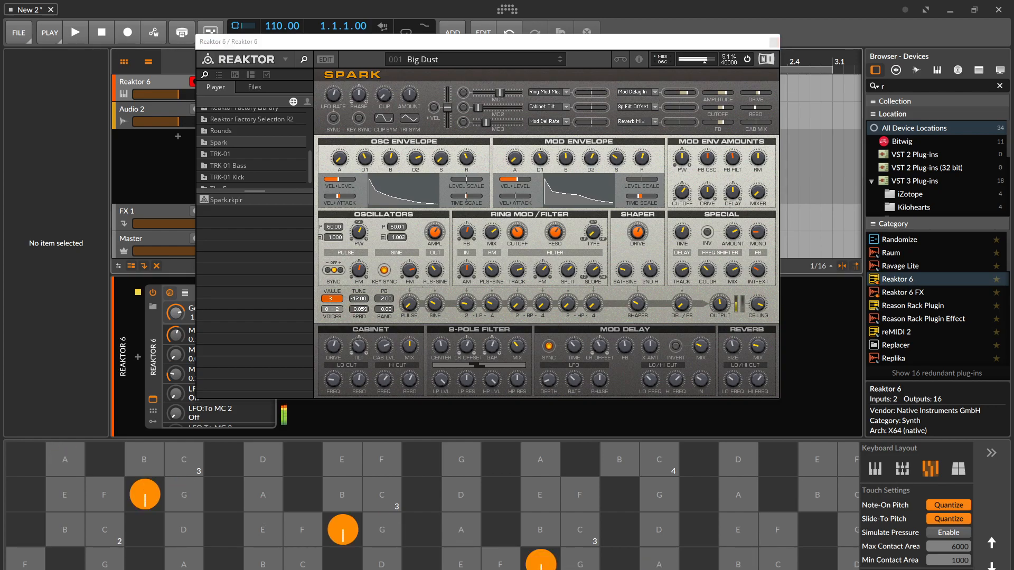
click(457, 51)
click(457, 58)
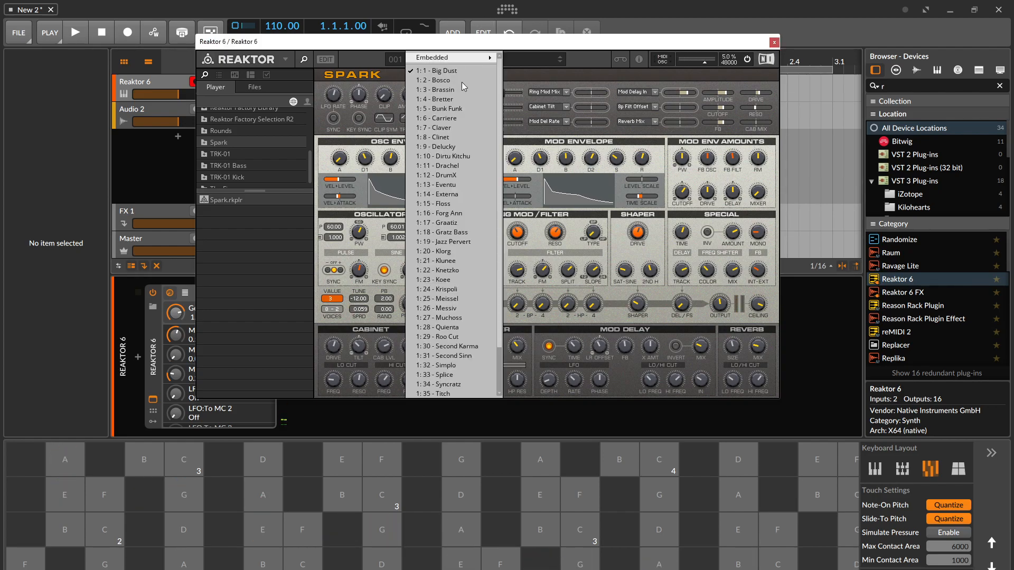
click(454, 232)
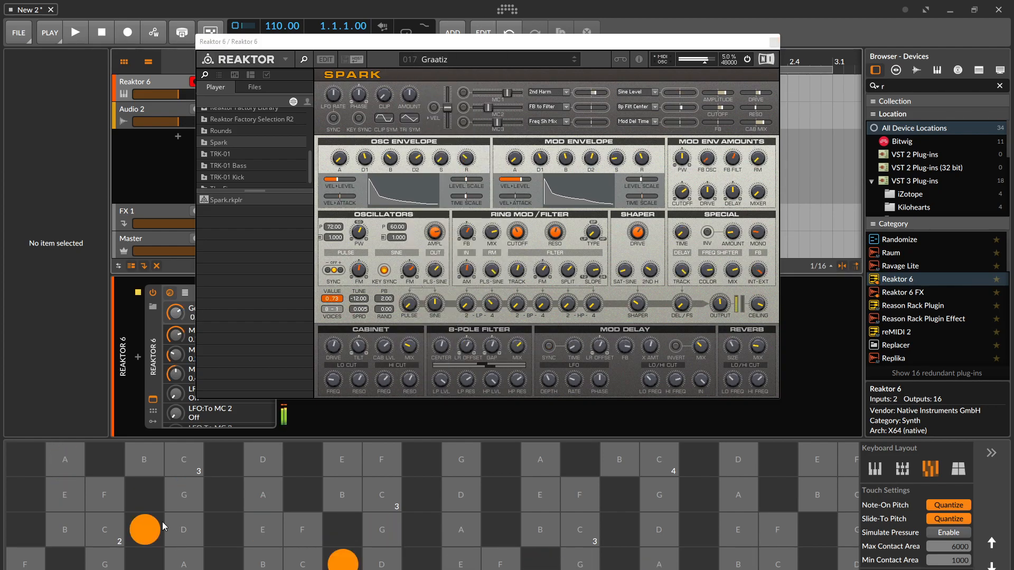
click(530, 57)
click(477, 289)
click(269, 508)
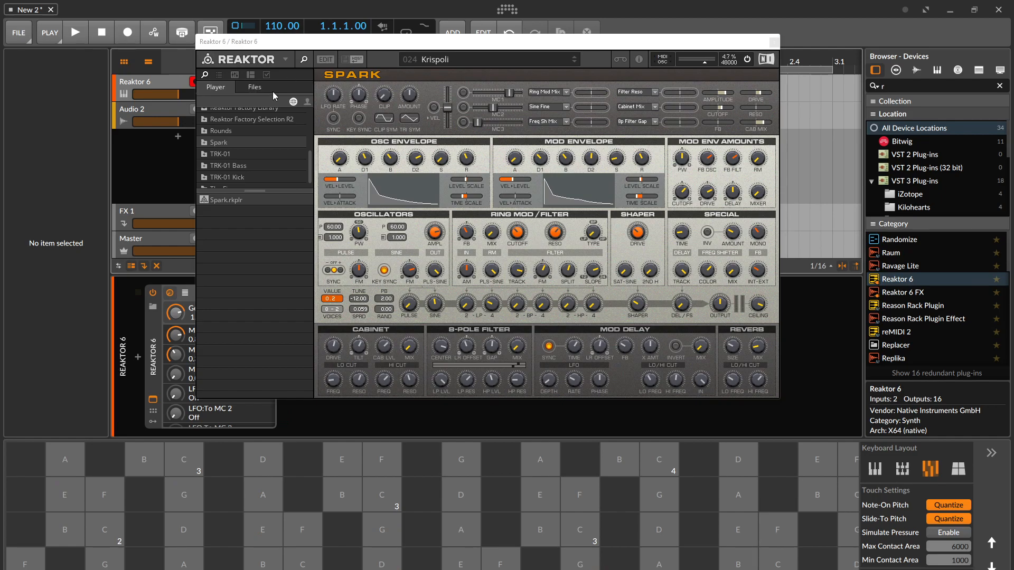
Create a new rack in Reaktor, discarding the changes to Spark
click(269, 64)
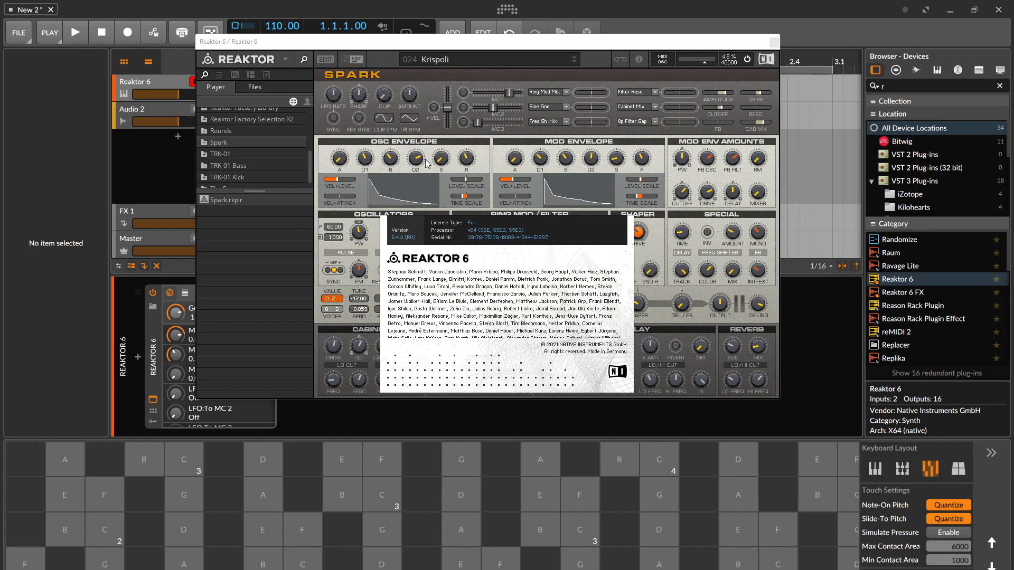
click(617, 364)
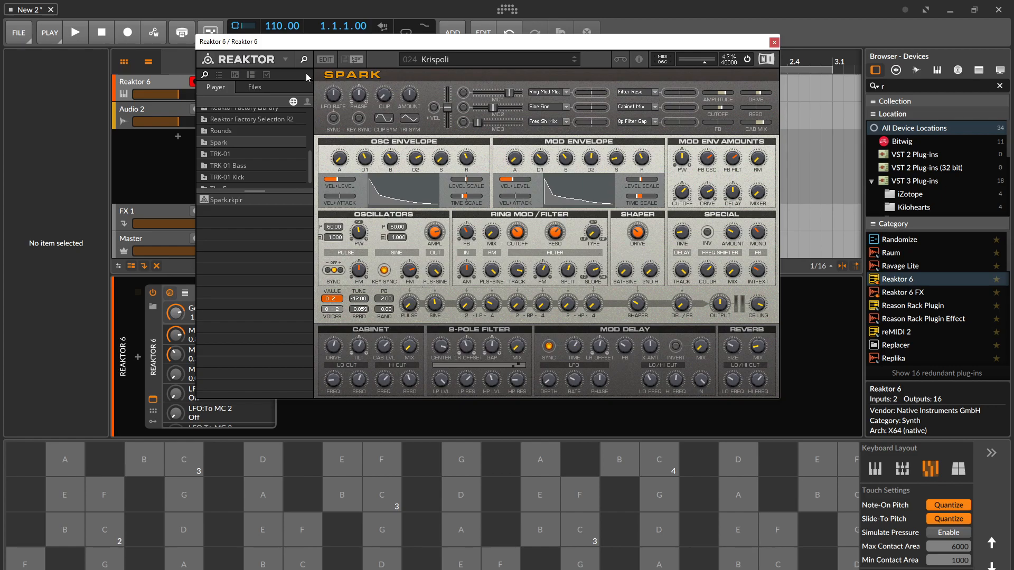
click(286, 60)
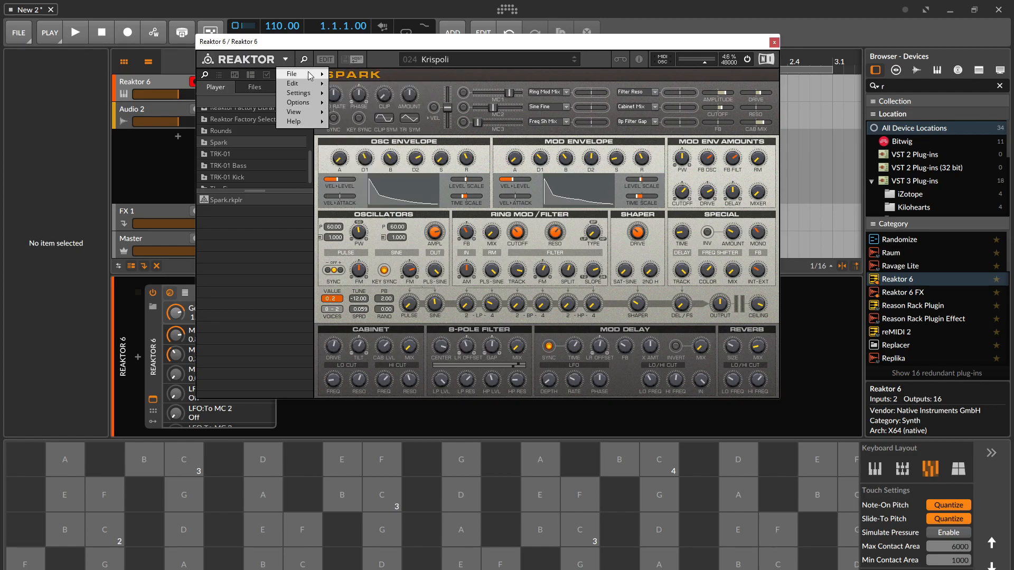
mouse_move(312, 77)
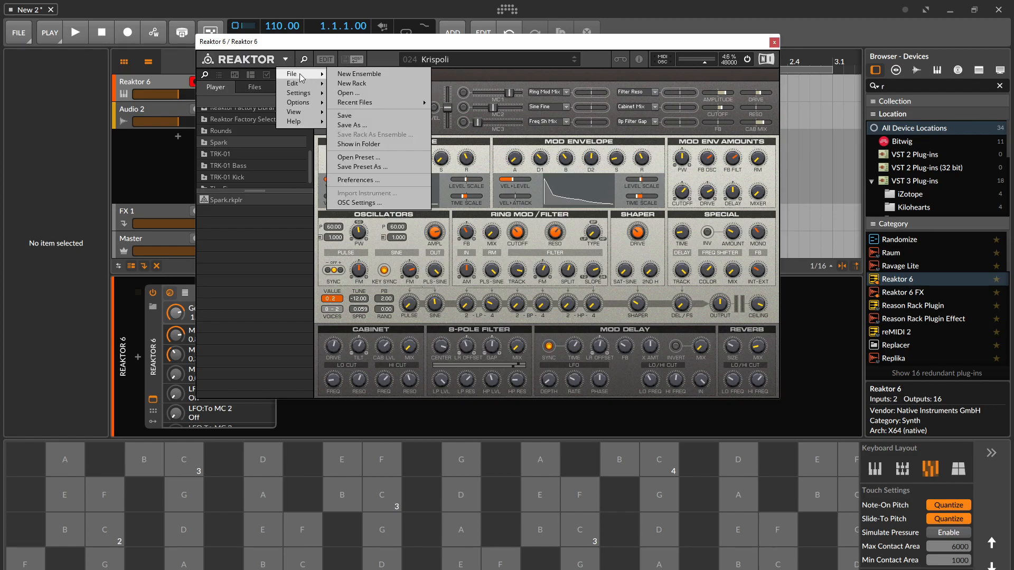
click(374, 81)
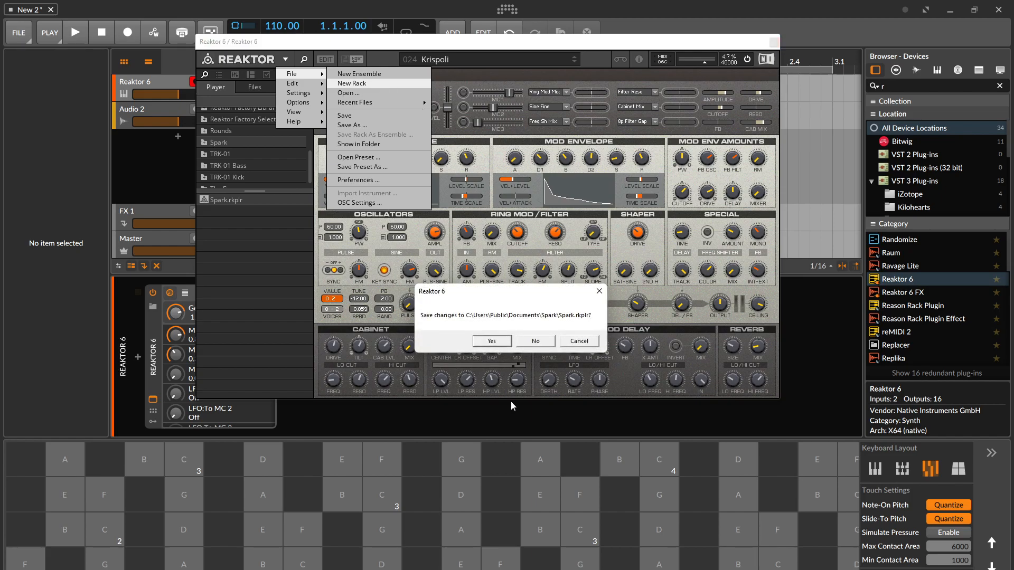
click(535, 341)
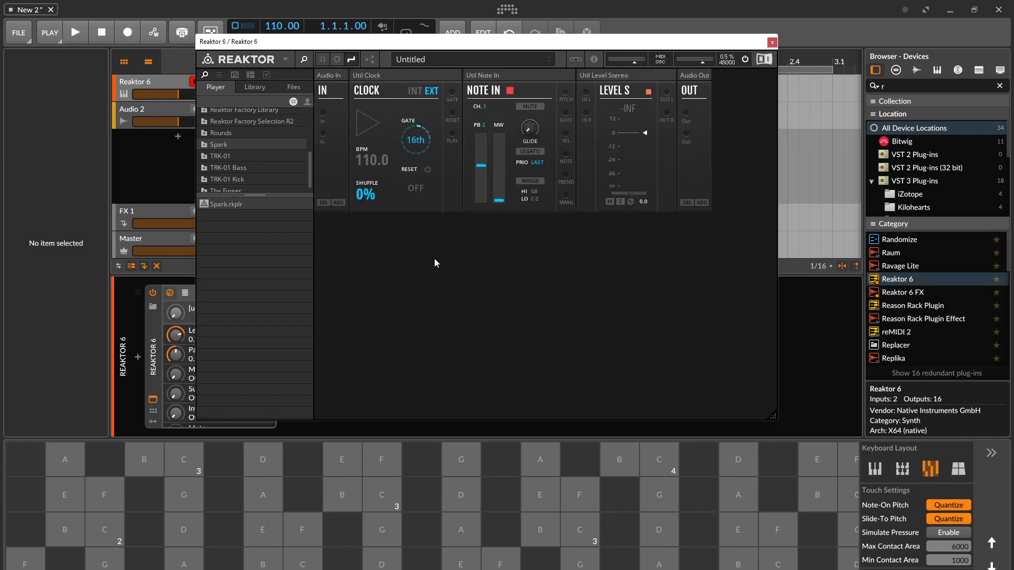
Examine the available blocks in the Blocks Base and Blocks Primes libraries, including the Bento Box, Boutique and Digilog folders
scroll(216, 157, up, 5)
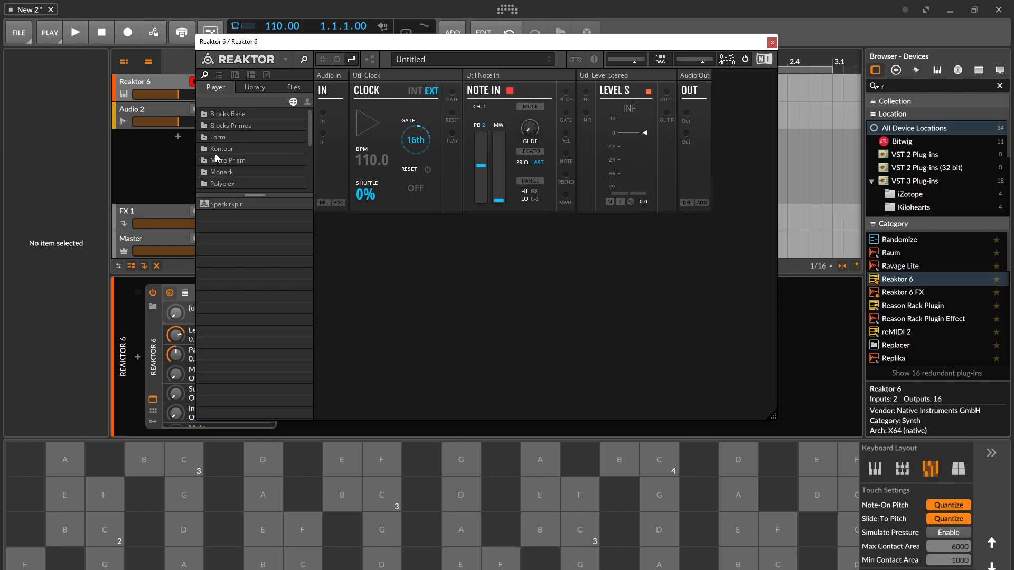
click(222, 114)
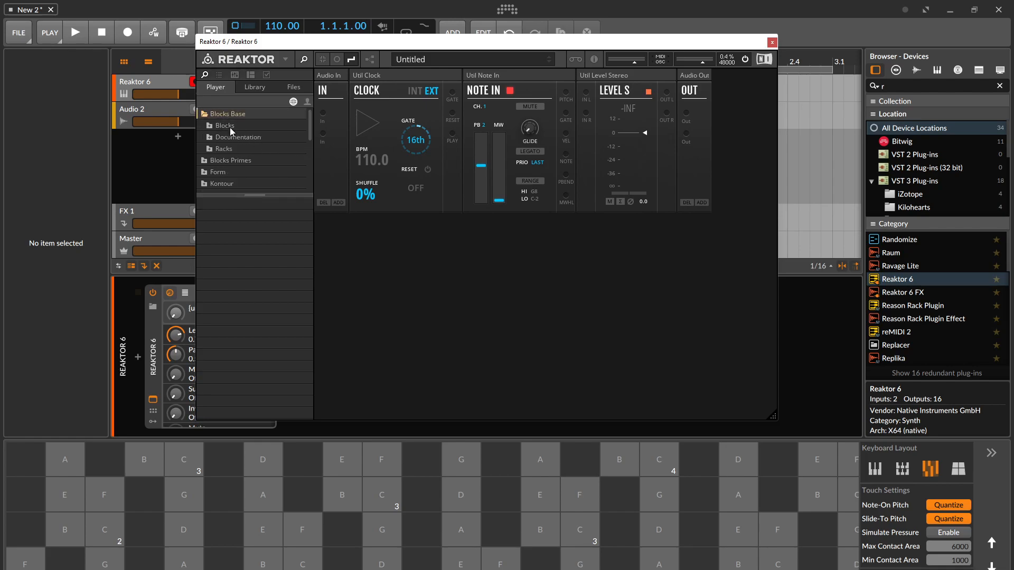
click(228, 127)
click(235, 137)
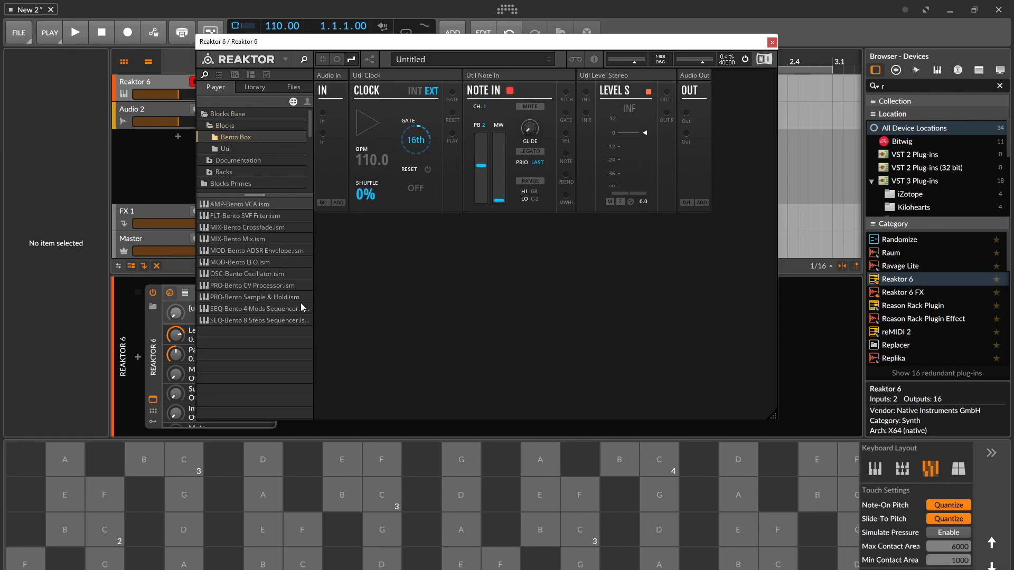
click(242, 182)
click(242, 176)
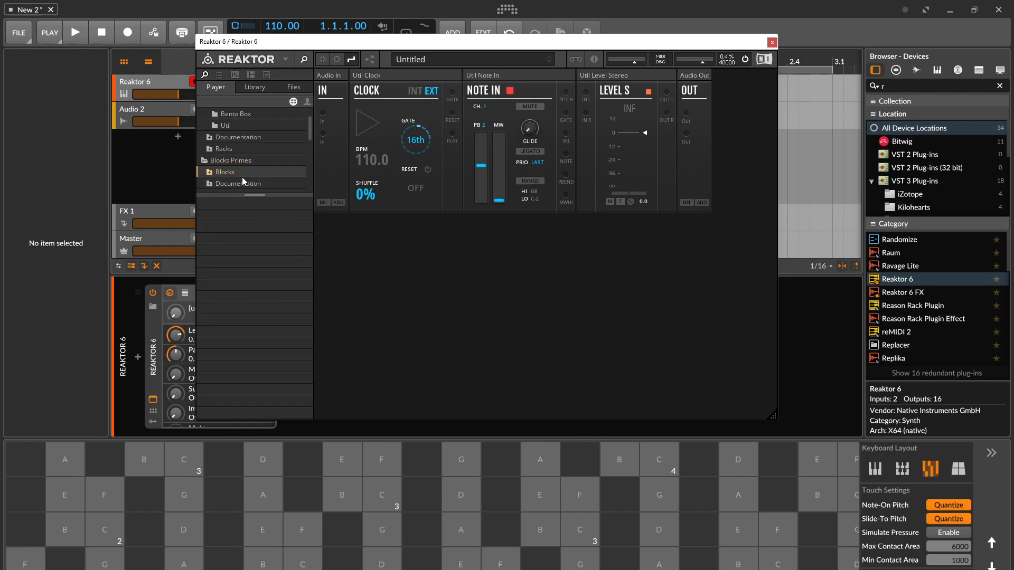
click(245, 172)
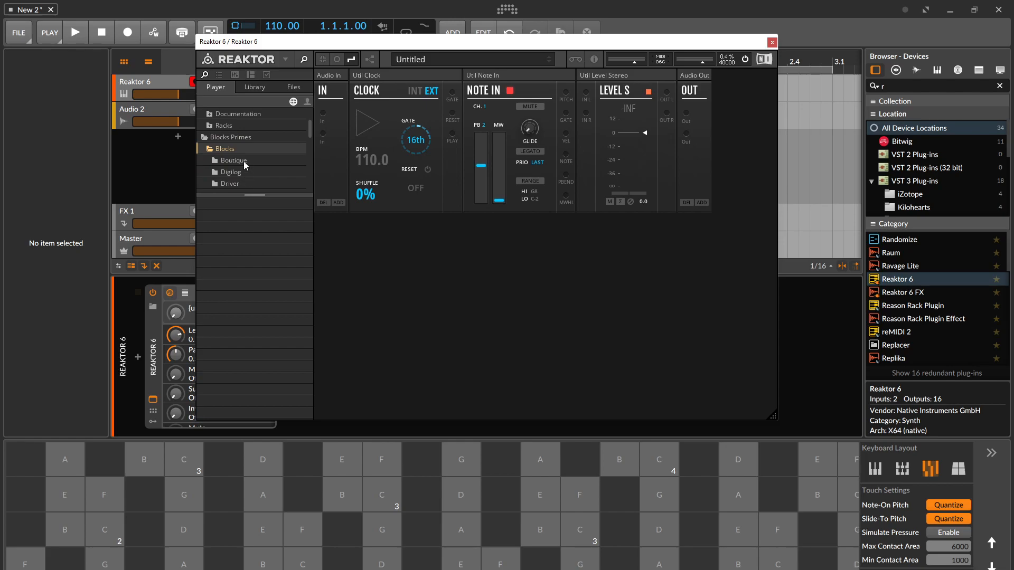
click(243, 163)
scroll(254, 182, down, 1)
click(243, 152)
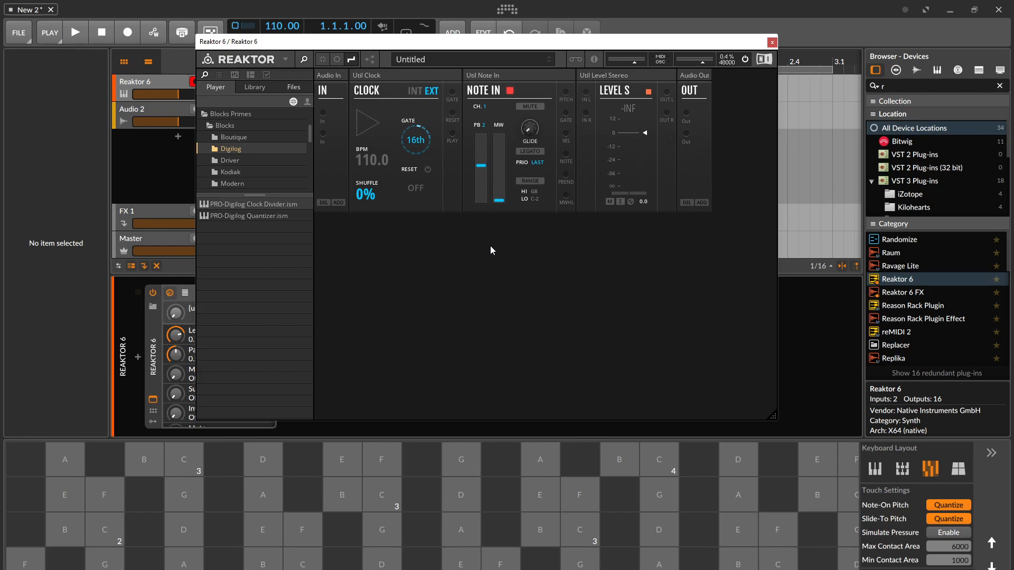
Move the Note In block to the rack's second row and add a Bento Oscillator block beside it
drag(497, 83, 536, 222)
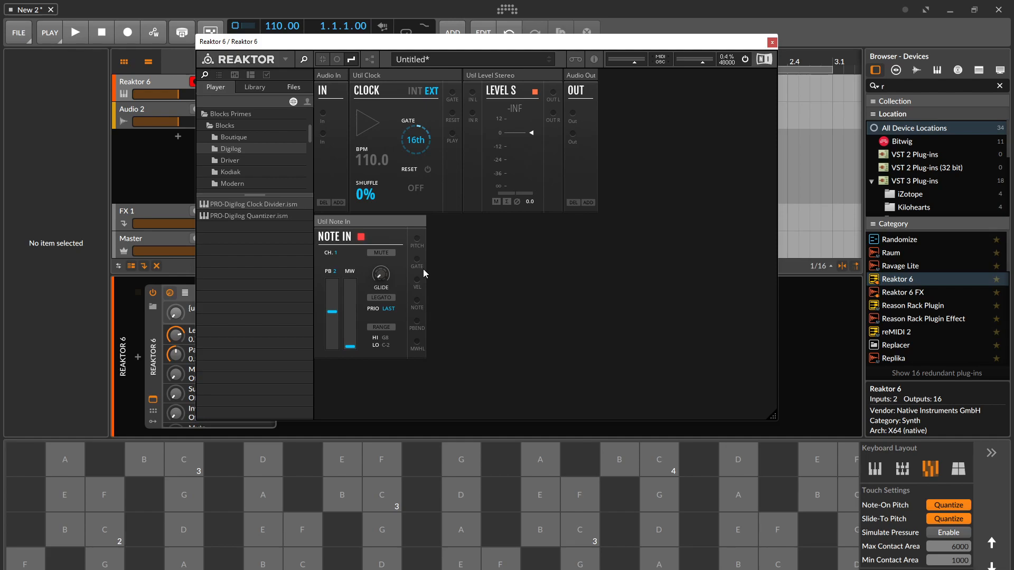
scroll(303, 172, down, 6)
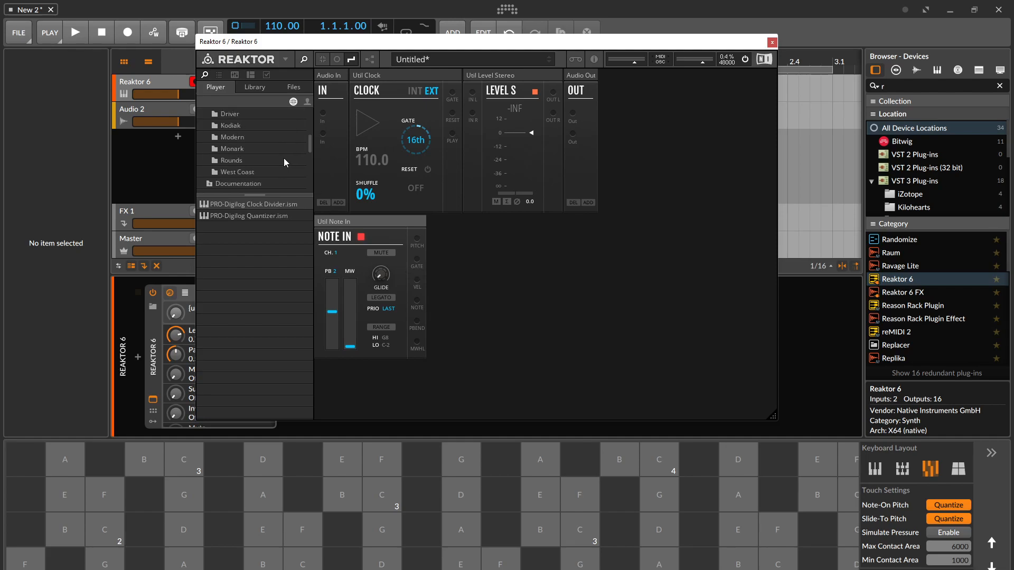
scroll(254, 168, up, 5)
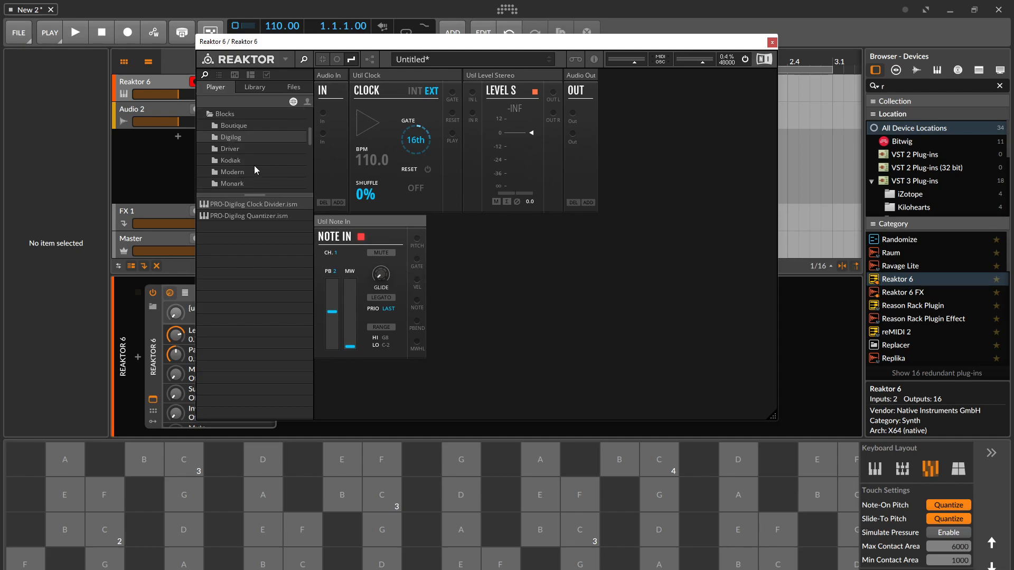
scroll(252, 126, up, 1)
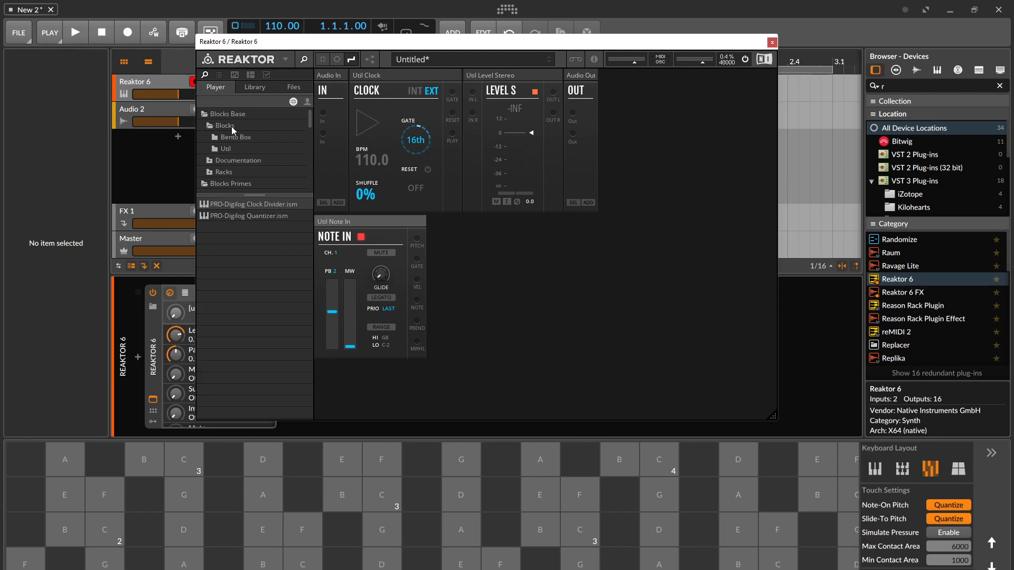
click(232, 137)
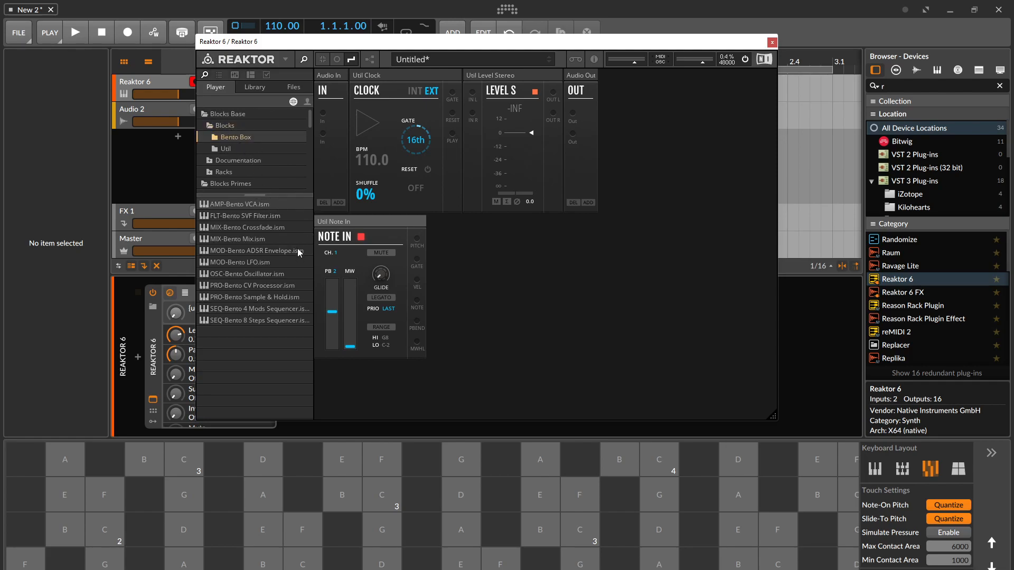
drag(268, 273, 520, 290)
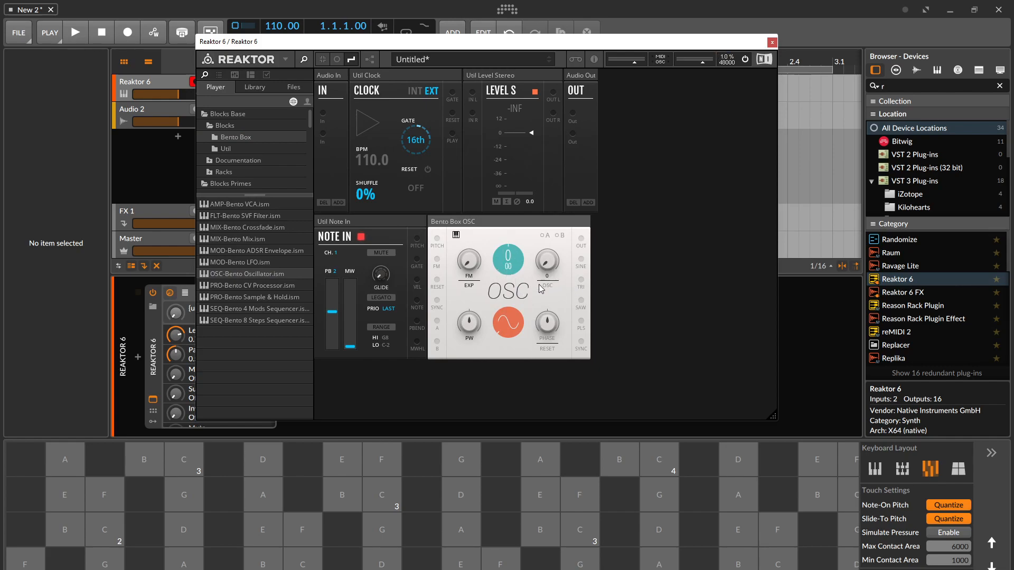
Play a note, connect the Bento oscillator's main output to the first Audio Out port, and raise its sync to about 22.2
click(525, 458)
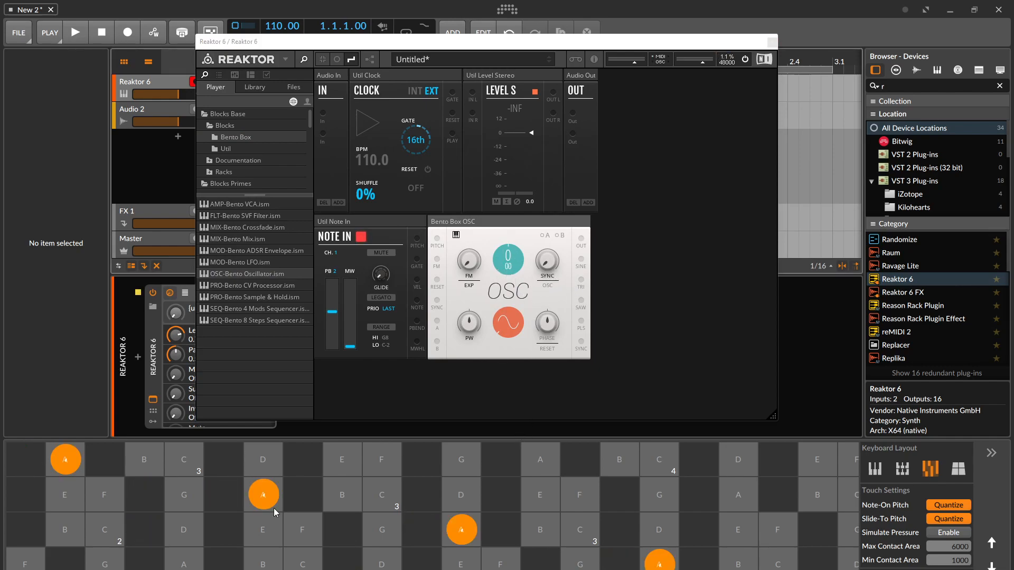
drag(580, 239, 572, 113)
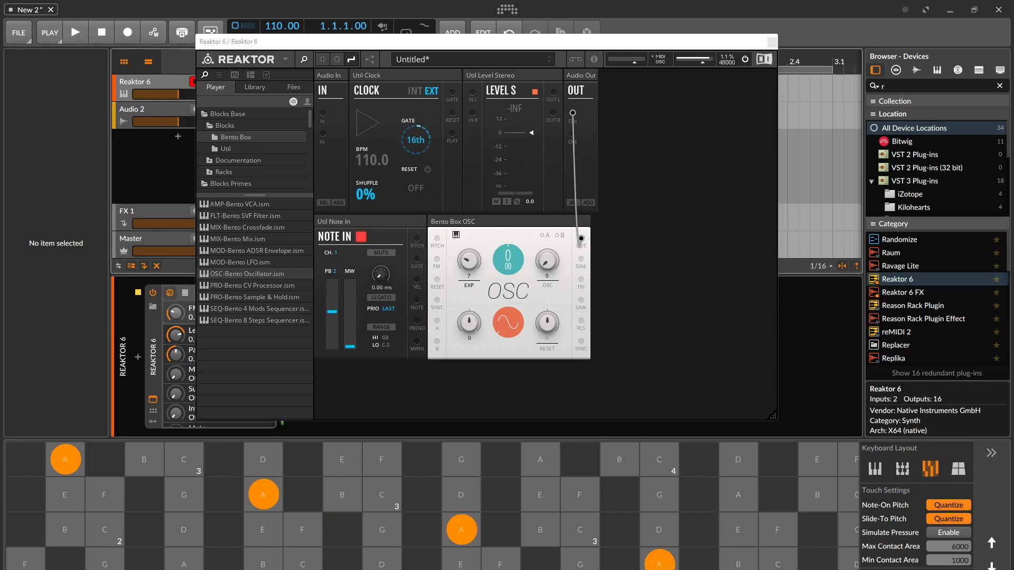
drag(553, 262, 544, 231)
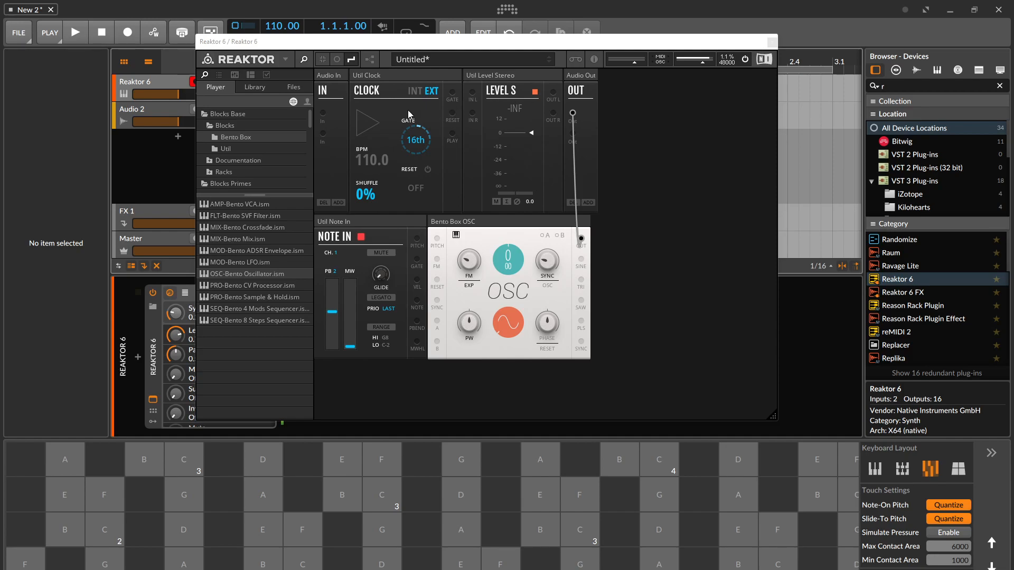
right_click(695, 170)
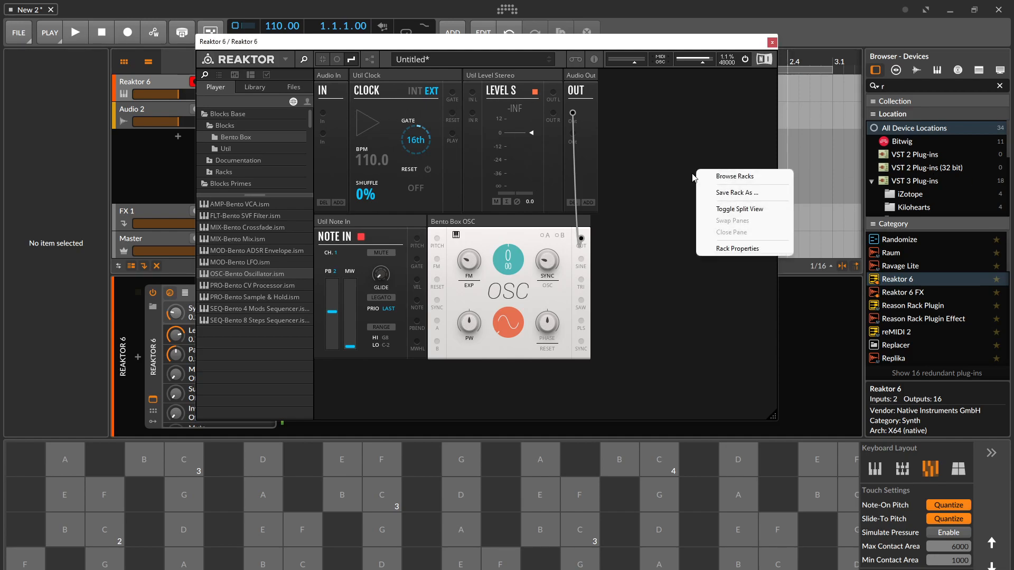
click(744, 177)
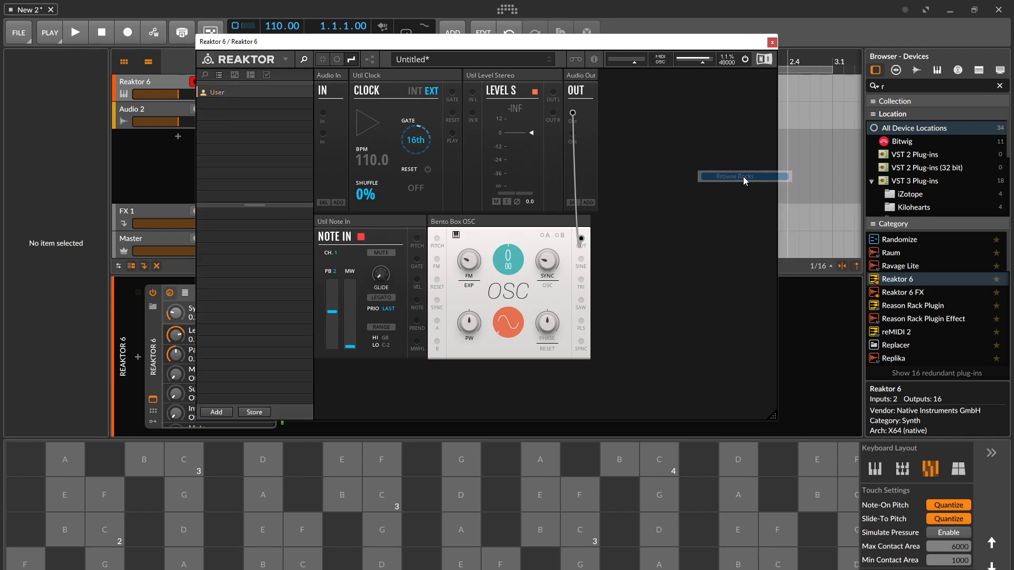
click(205, 75)
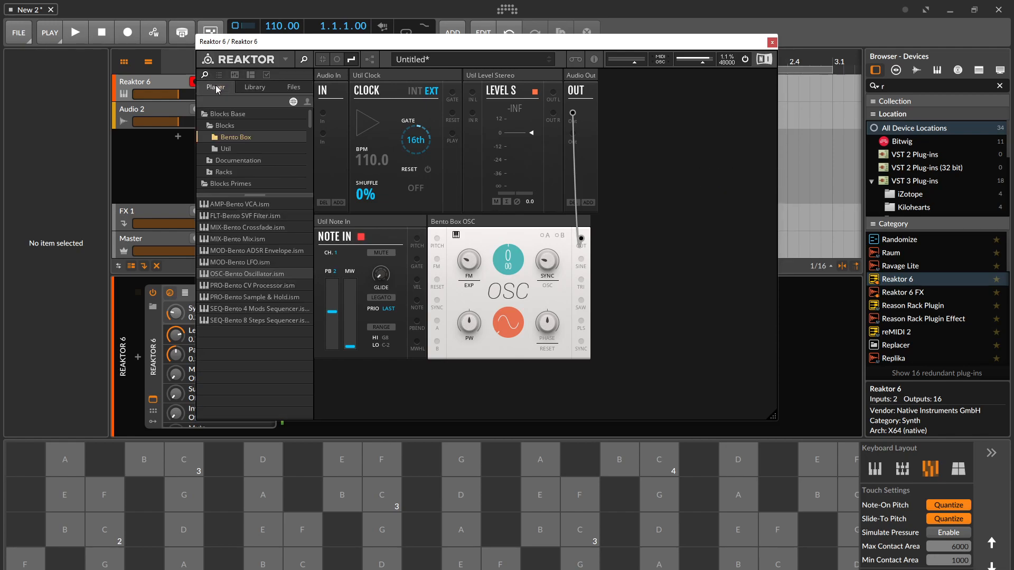
Add a second Util Note In block beside Audio Out and connect its pitch output to the Bento oscillator's pitch input
drag(253, 194, 252, 237)
click(236, 148)
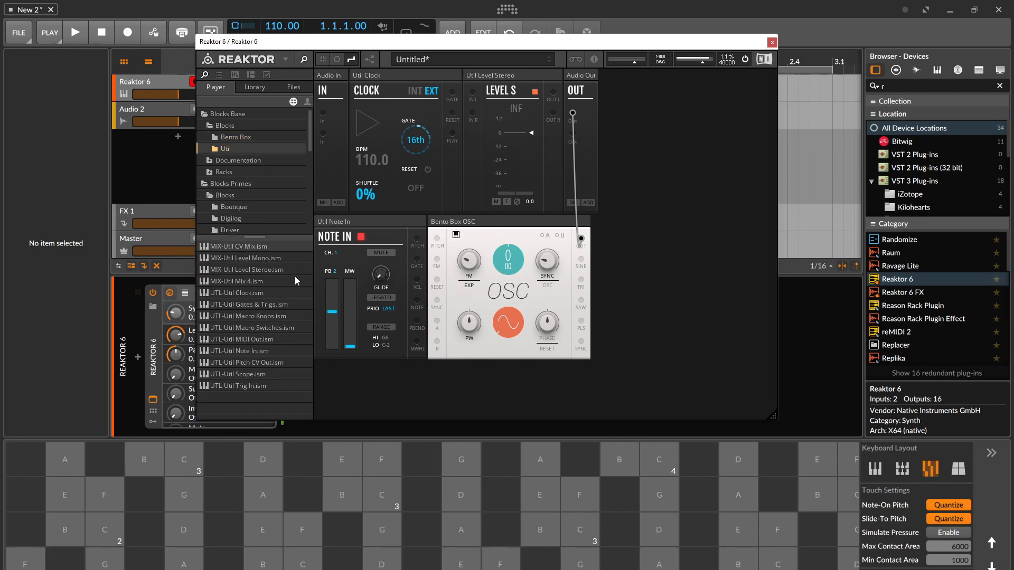
click(263, 340)
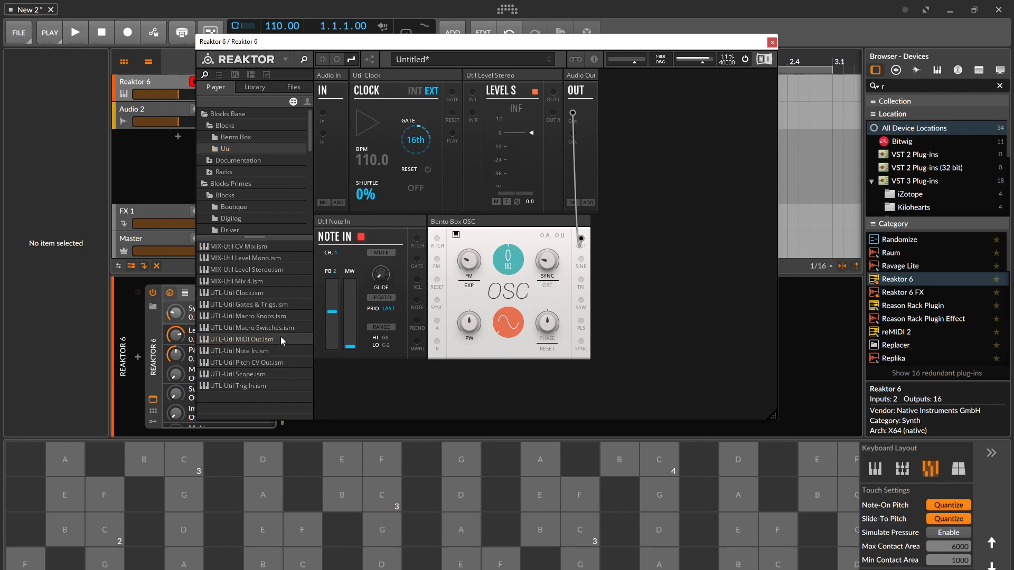
drag(261, 350, 620, 141)
drag(701, 97, 436, 239)
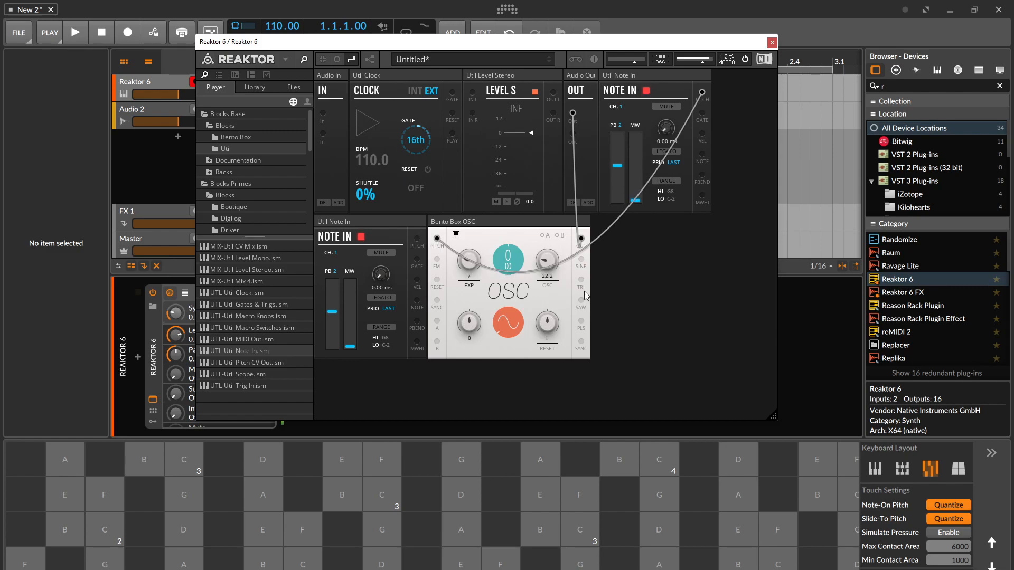
Play several notes at different pitches on the on-screen keyboard to audition the pitch-controlled Bento oscillator
click(262, 529)
click(342, 494)
click(343, 530)
click(342, 495)
click(302, 530)
click(422, 529)
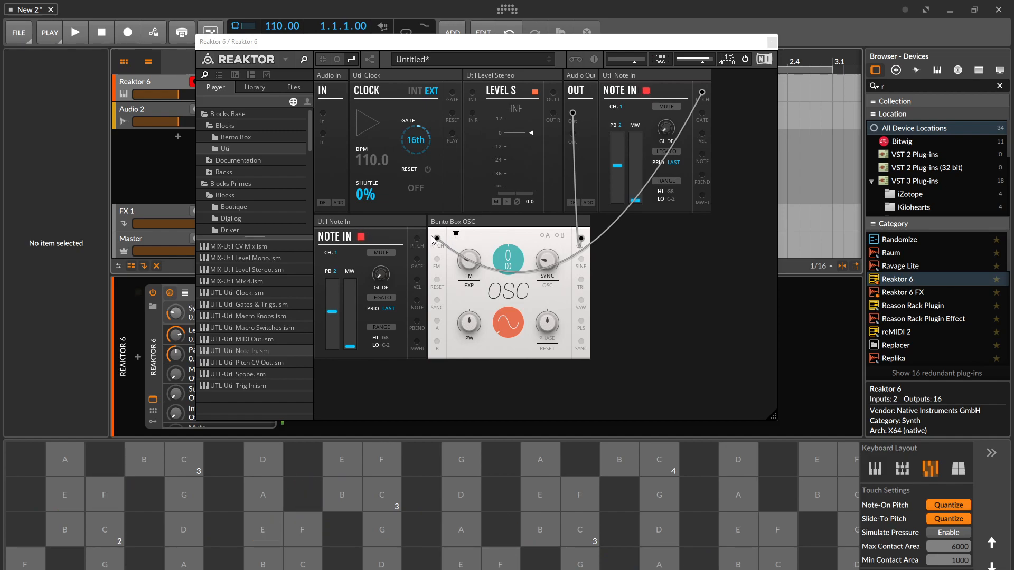
Disconnect the cable from the Bento oscillator's pitch input and add a Bento ADSR Envelope block beside the oscillator
drag(436, 238, 624, 262)
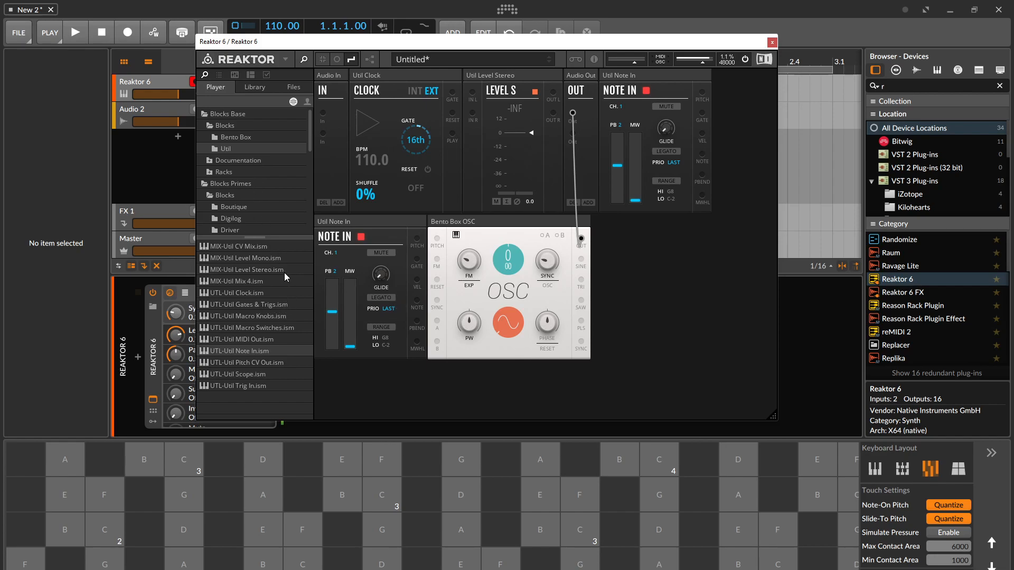
click(269, 304)
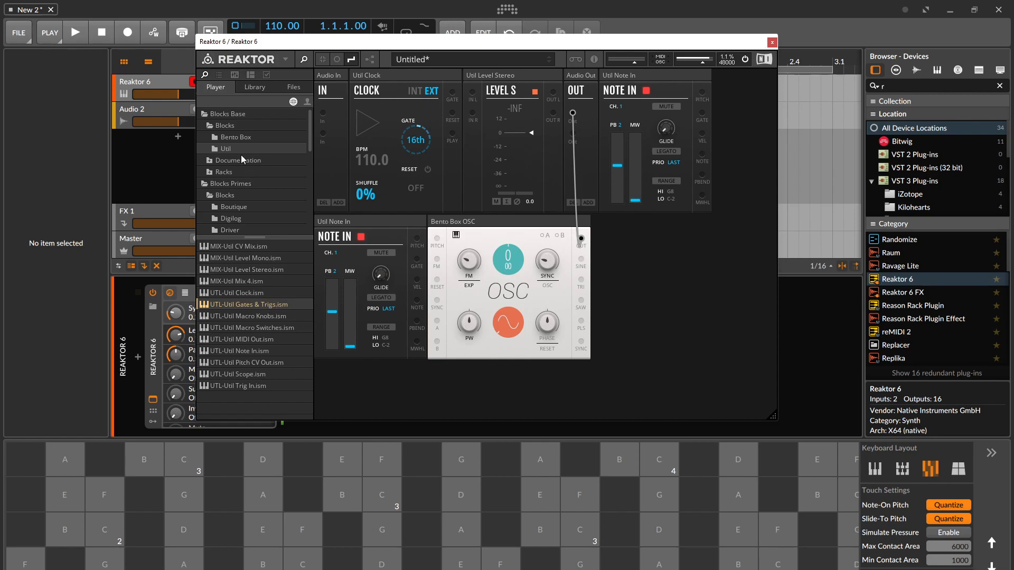
click(238, 137)
drag(265, 292, 607, 286)
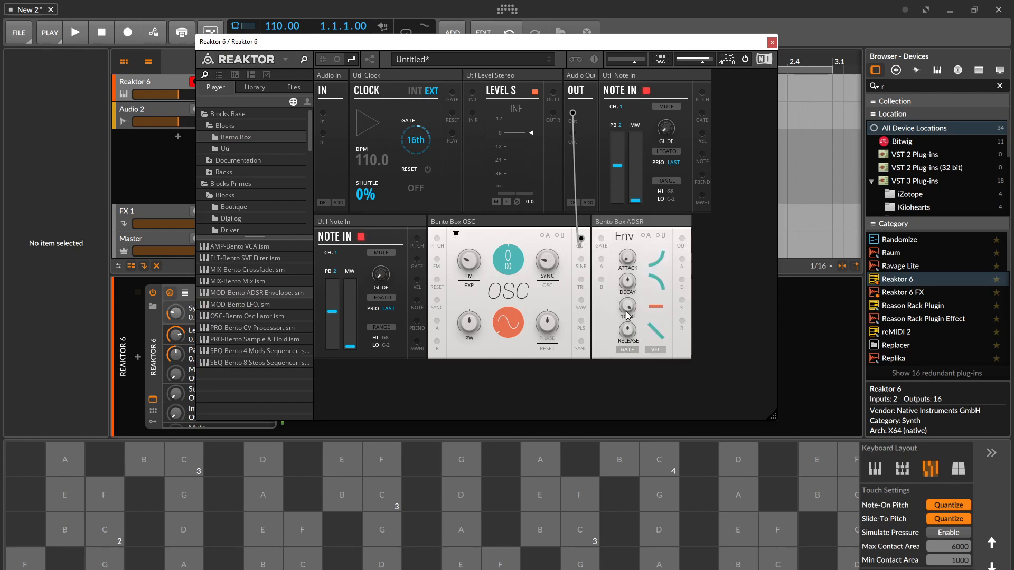
Patch the upper Note In's gate to the envelope and pitch to the oscillator, and route the oscillator through envelope input A to Audio Out
drag(702, 118, 601, 238)
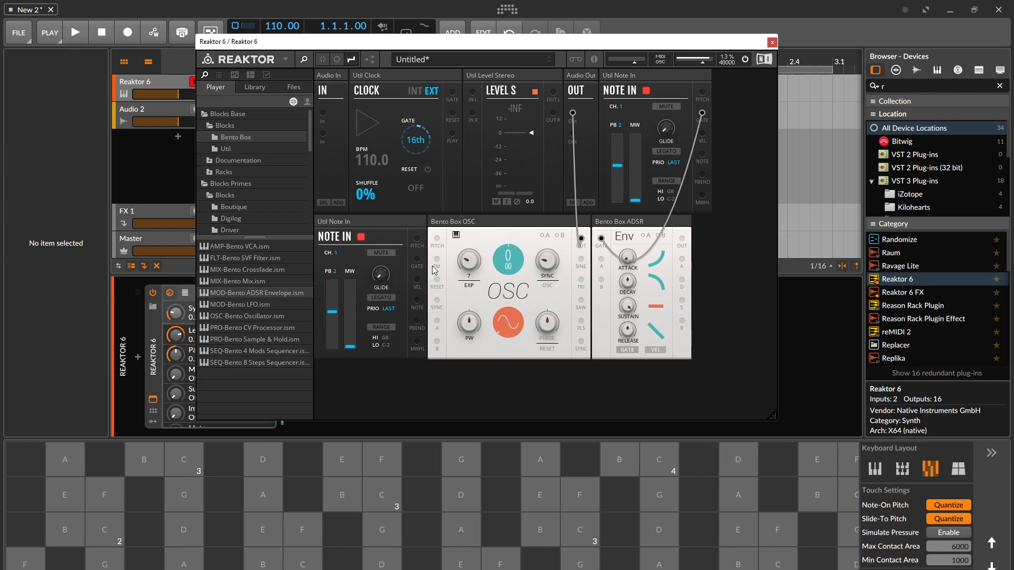
drag(701, 94, 437, 239)
drag(581, 239, 682, 239)
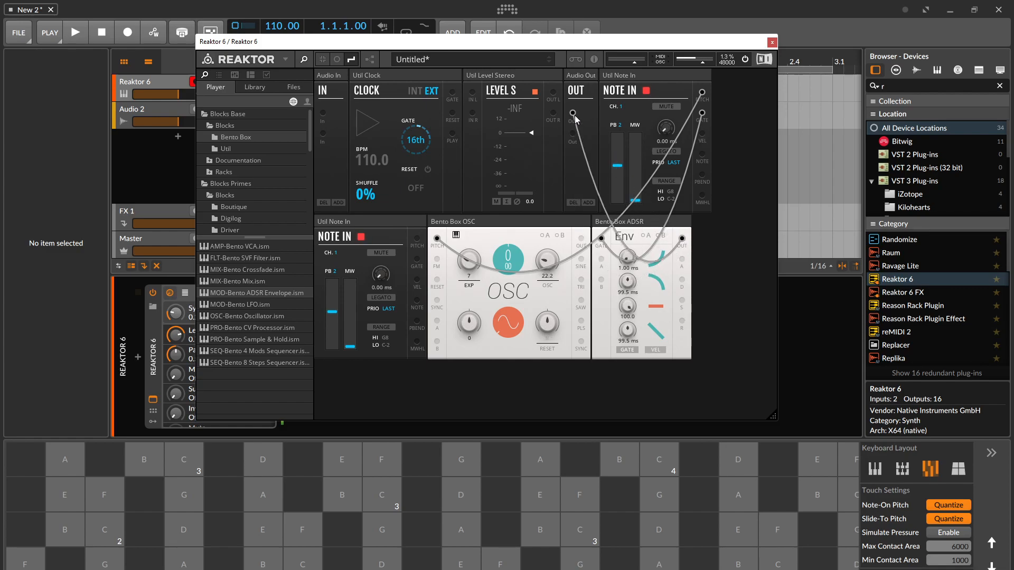
drag(607, 264, 601, 259)
Play several notes on the on-screen keyboard to audition the oscillator through the ADSR envelope
drag(262, 530, 384, 529)
click(384, 528)
click(386, 526)
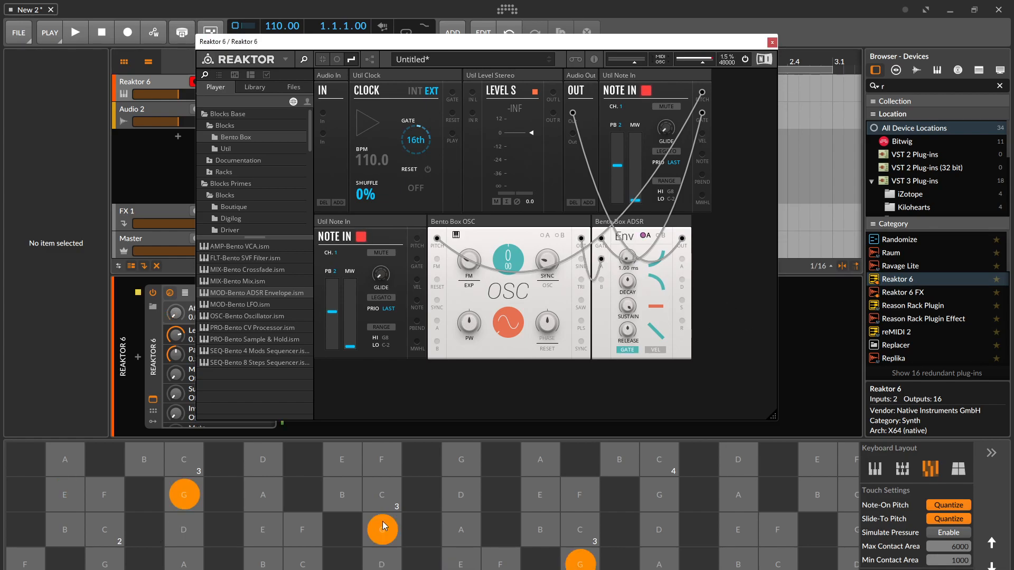
click(390, 531)
click(294, 530)
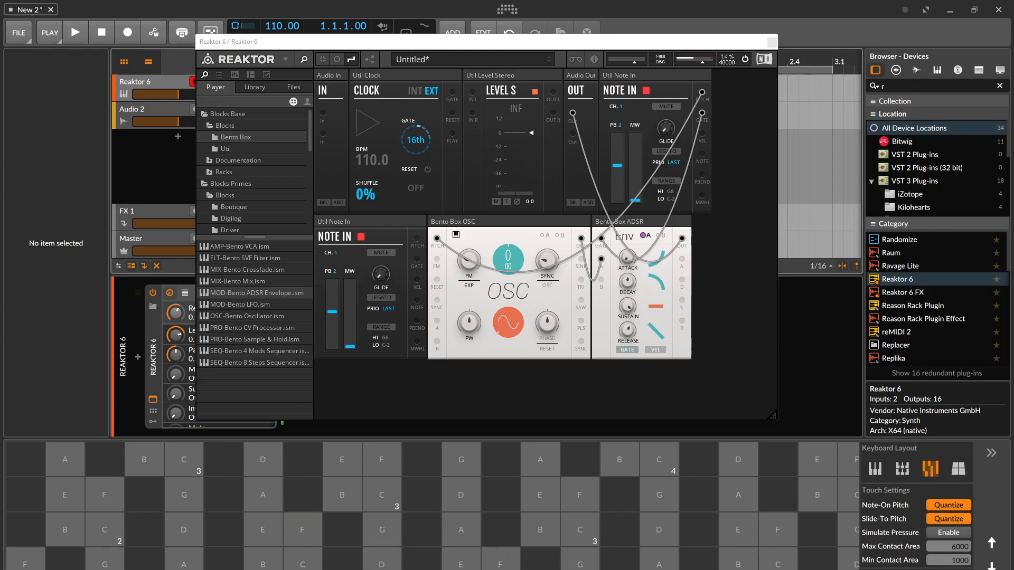
Adjust the ADSR envelope's sustain and decay, and play notes to hear the change
drag(629, 307, 630, 316)
drag(633, 281, 632, 259)
click(375, 521)
click(373, 522)
Connect the envelope's second output to Audio Out and the oscillator to envelope input B, and move the Audio Out block after Note In
mouse_move(579, 114)
mouse_down()
mouse_move(678, 239)
mouse_move(572, 131)
mouse_move(572, 113)
mouse_up()
click(184, 495)
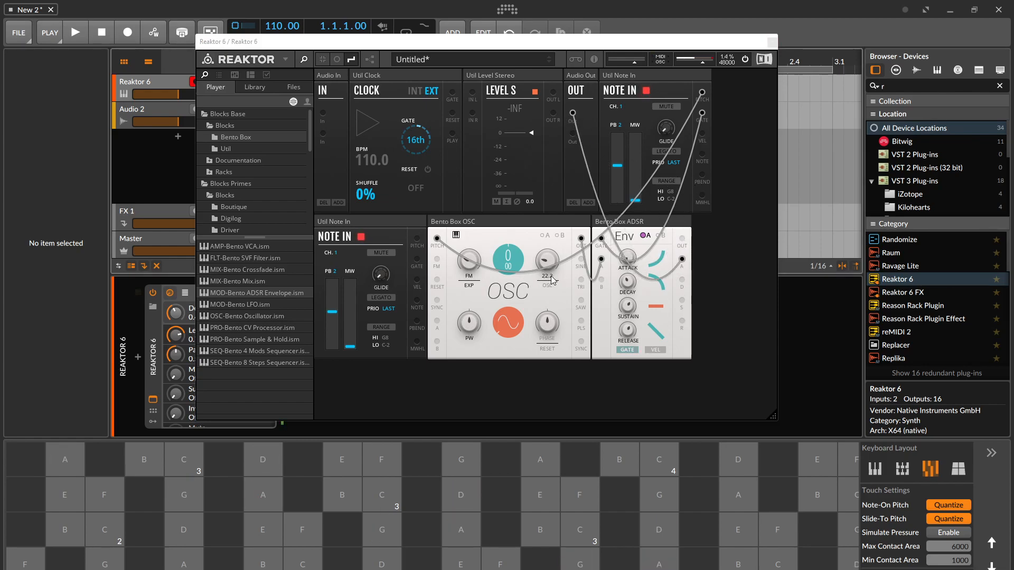
drag(600, 260, 581, 239)
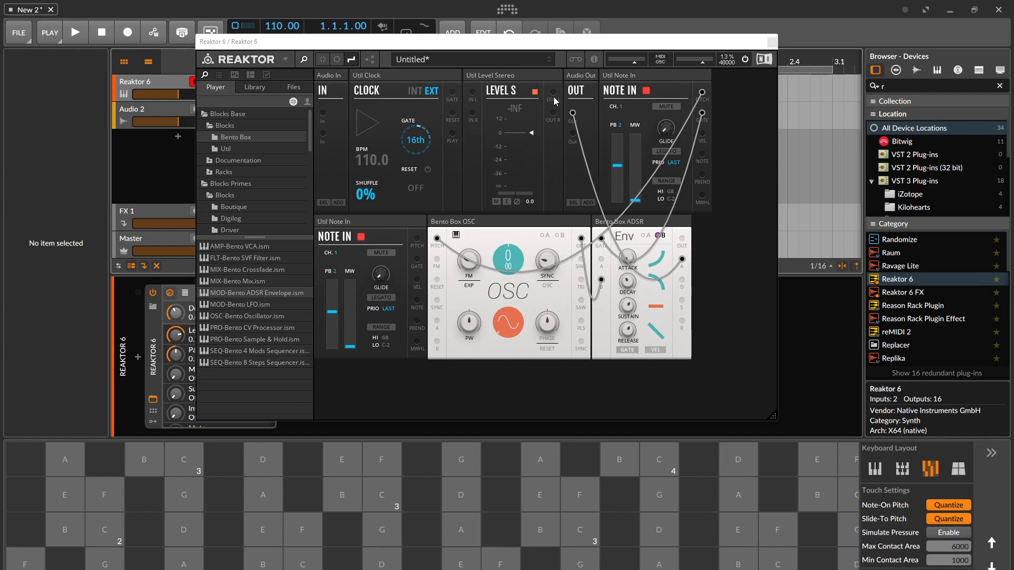
drag(573, 90, 723, 85)
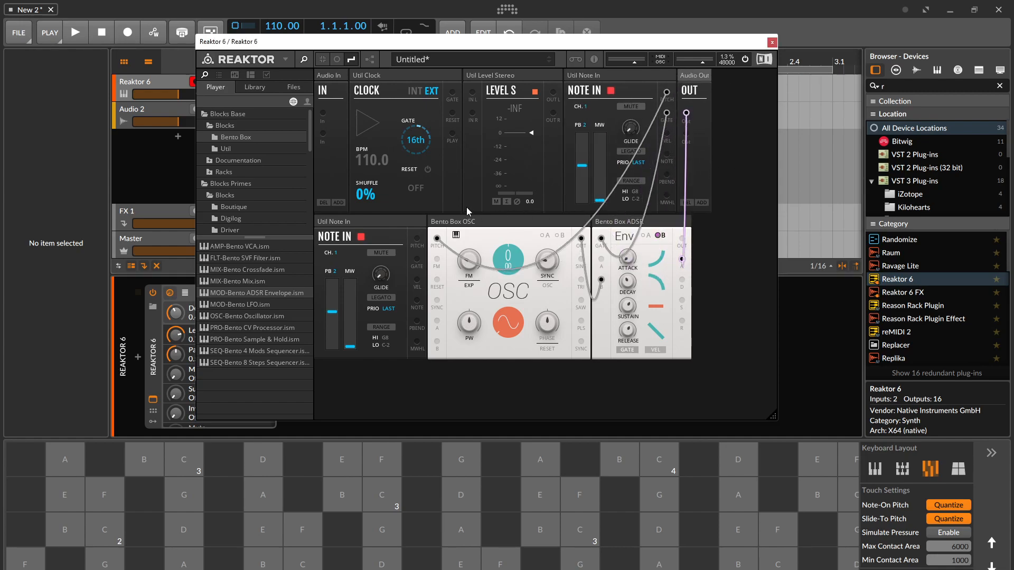
Examine the snapshot list, the About information, and Reaktor's available settings, view and help options
click(219, 75)
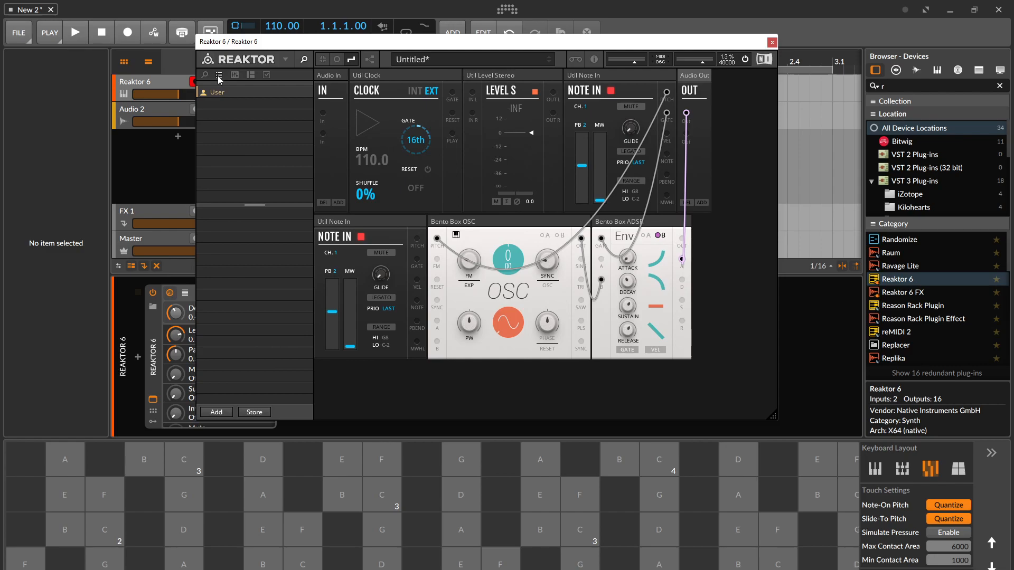
click(205, 75)
click(248, 59)
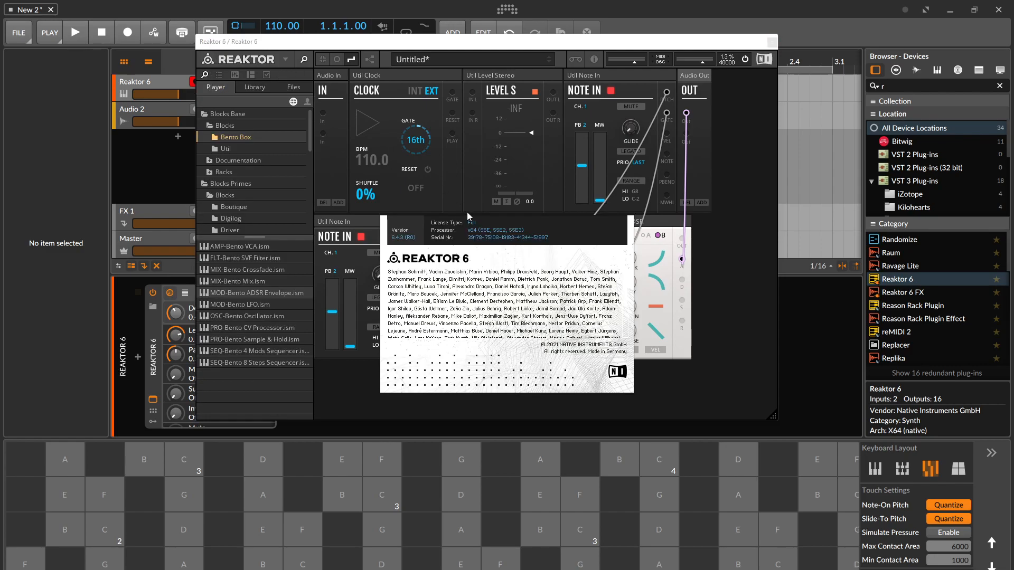
click(487, 257)
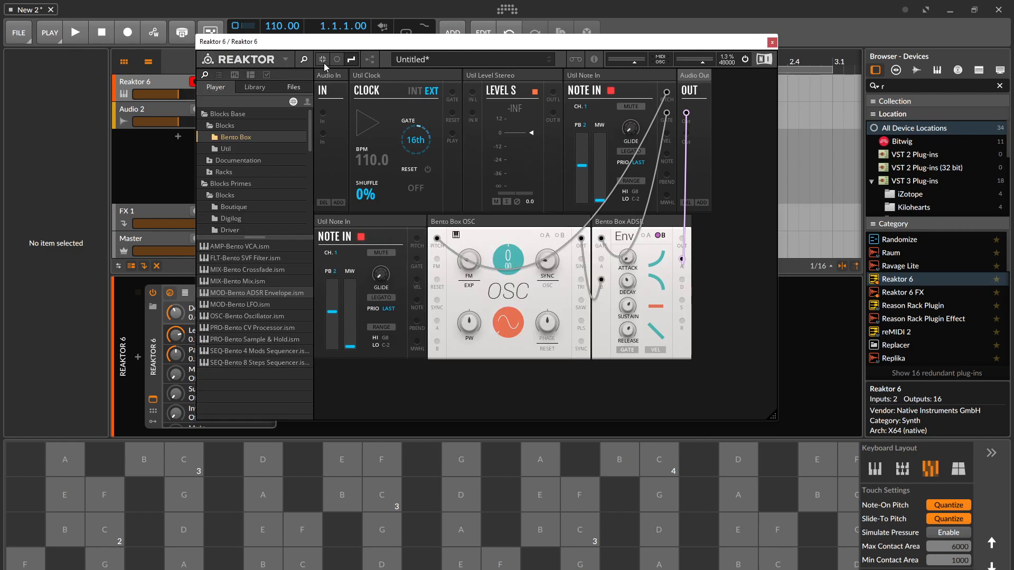
click(284, 60)
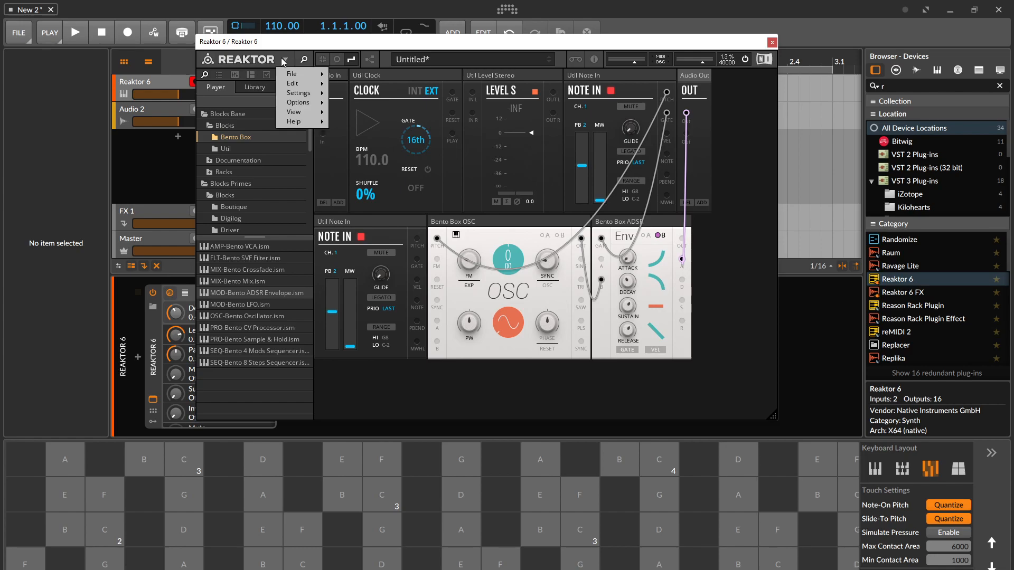
mouse_move(304, 85)
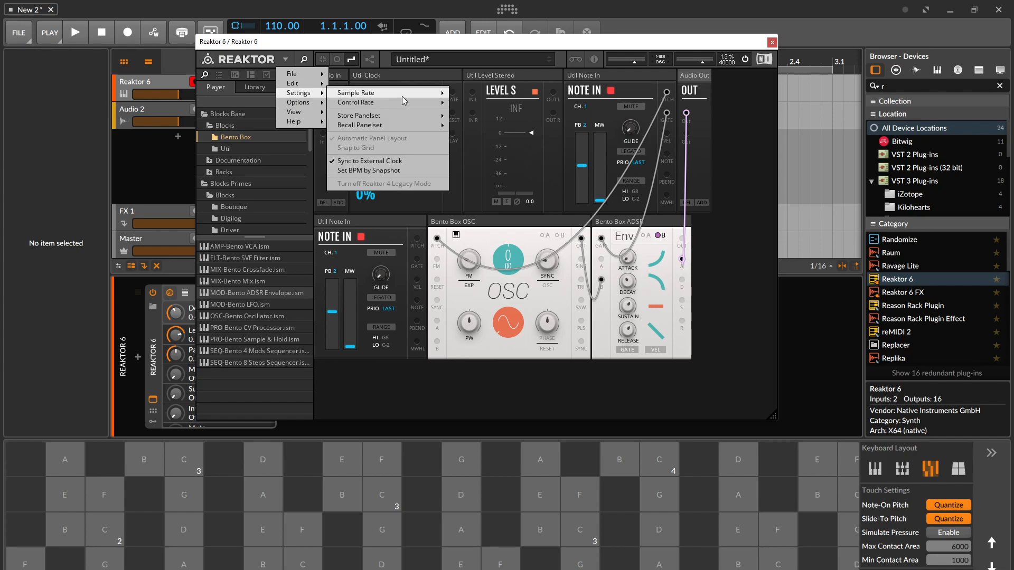
mouse_move(305, 118)
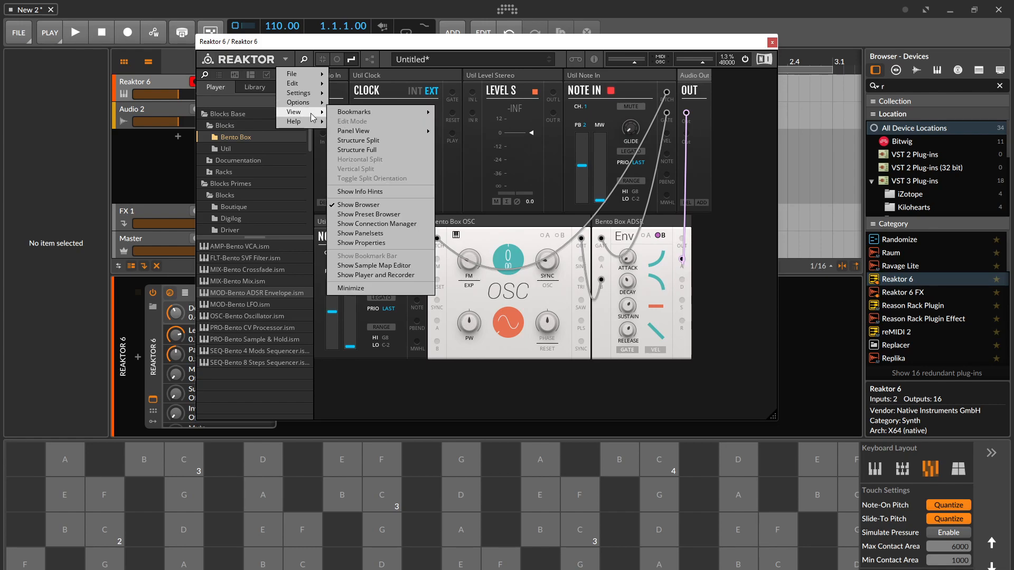
mouse_move(372, 130)
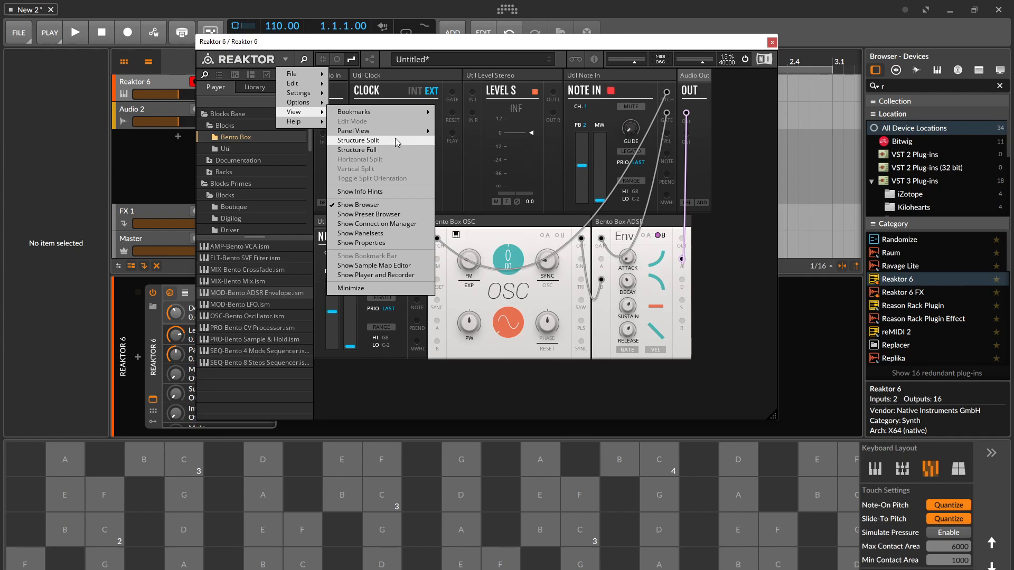
click(701, 358)
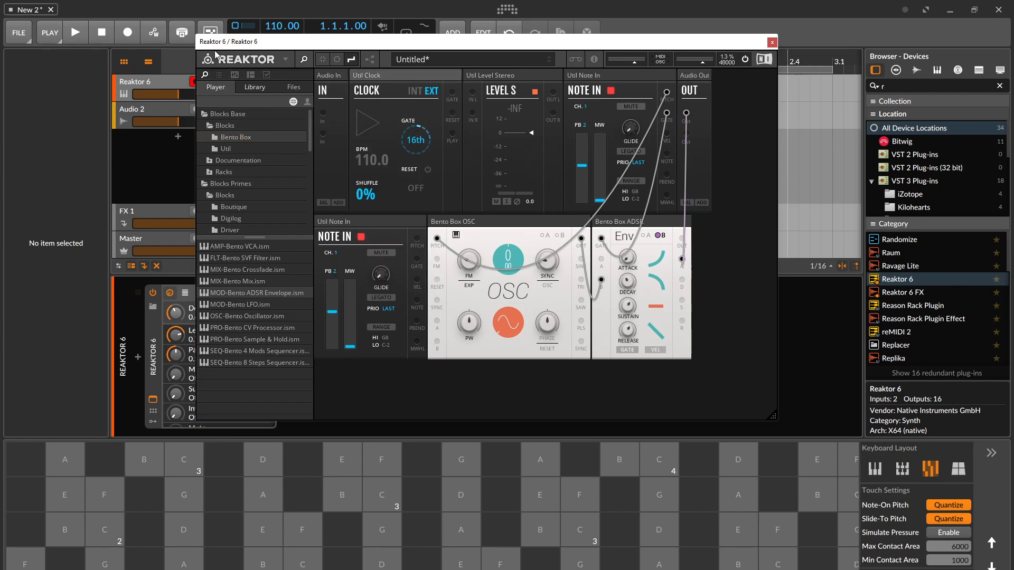
click(220, 75)
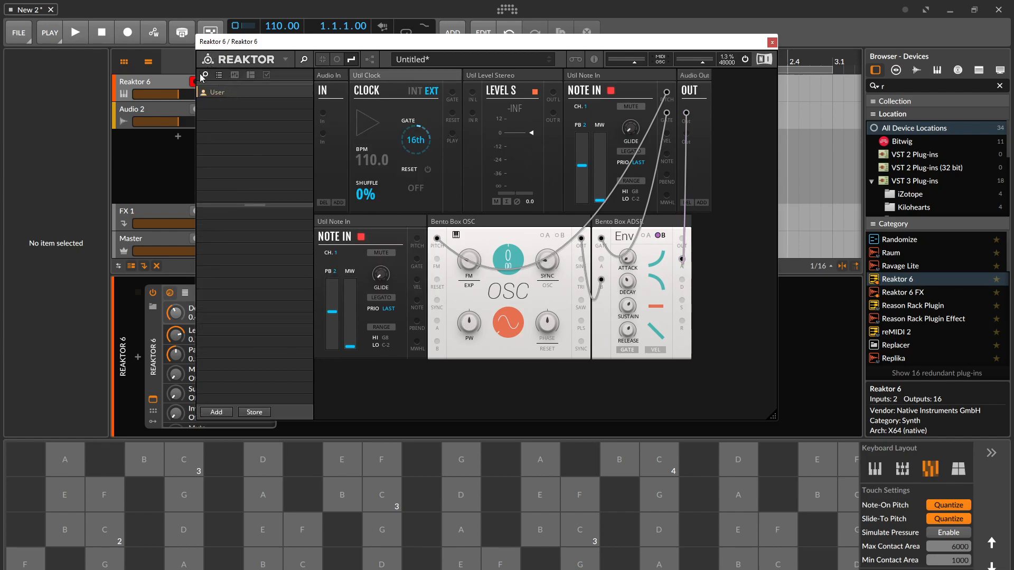
click(203, 75)
click(286, 60)
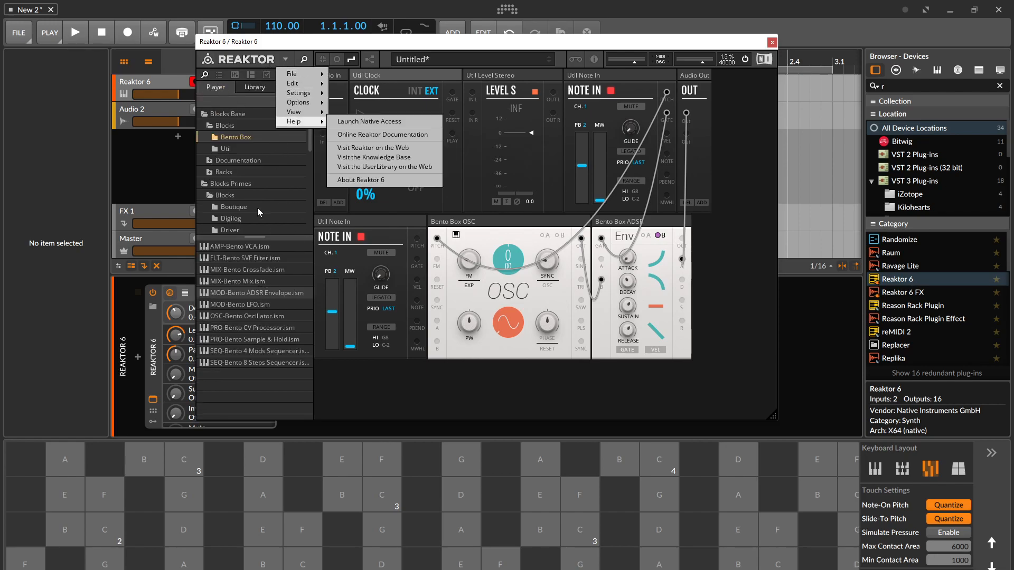
Load the Mikro Prism instrument from the player library without saving changes to the current rack
scroll(258, 184, down, 5)
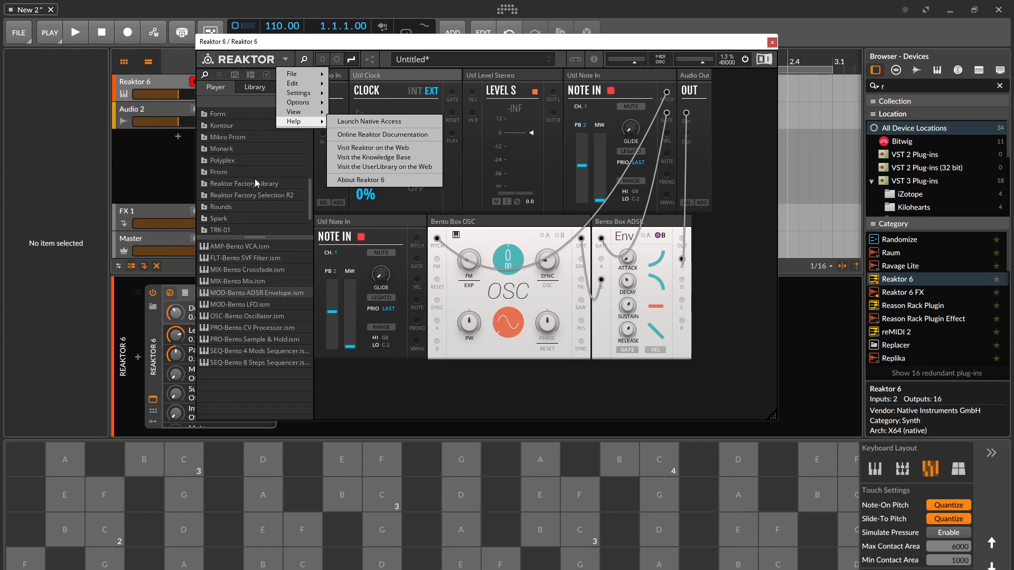
click(239, 151)
click(233, 137)
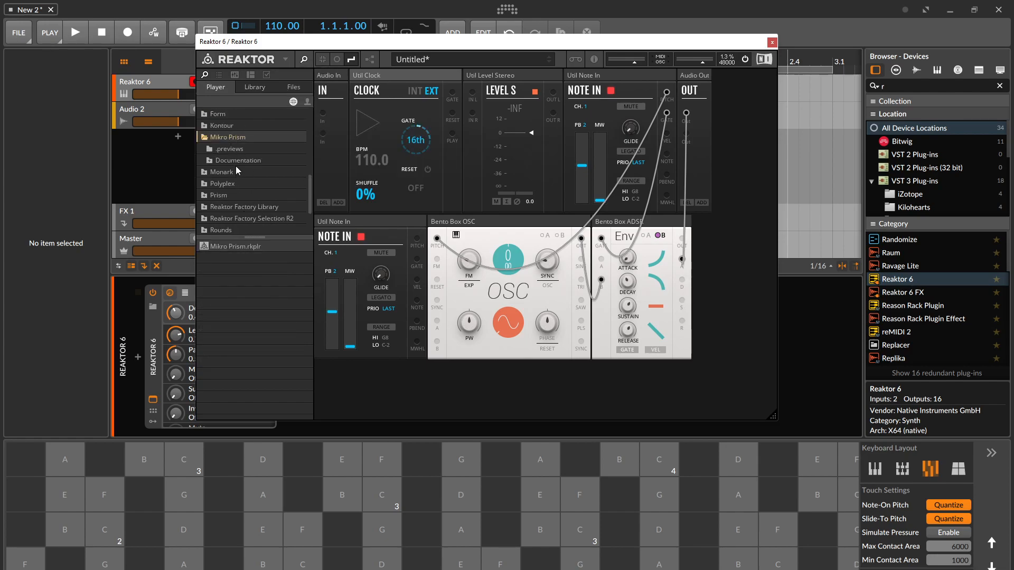
double_click(234, 245)
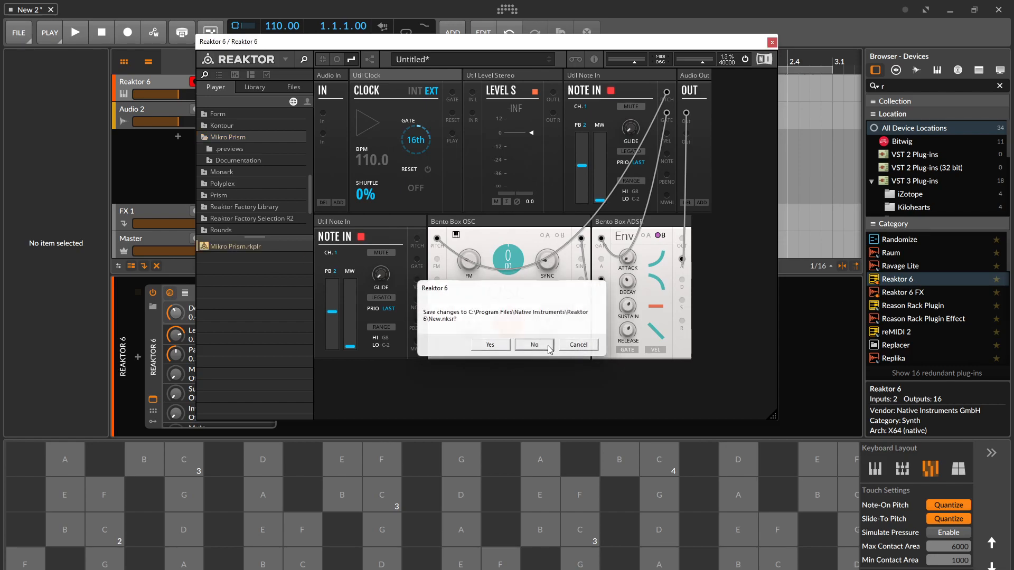
click(534, 347)
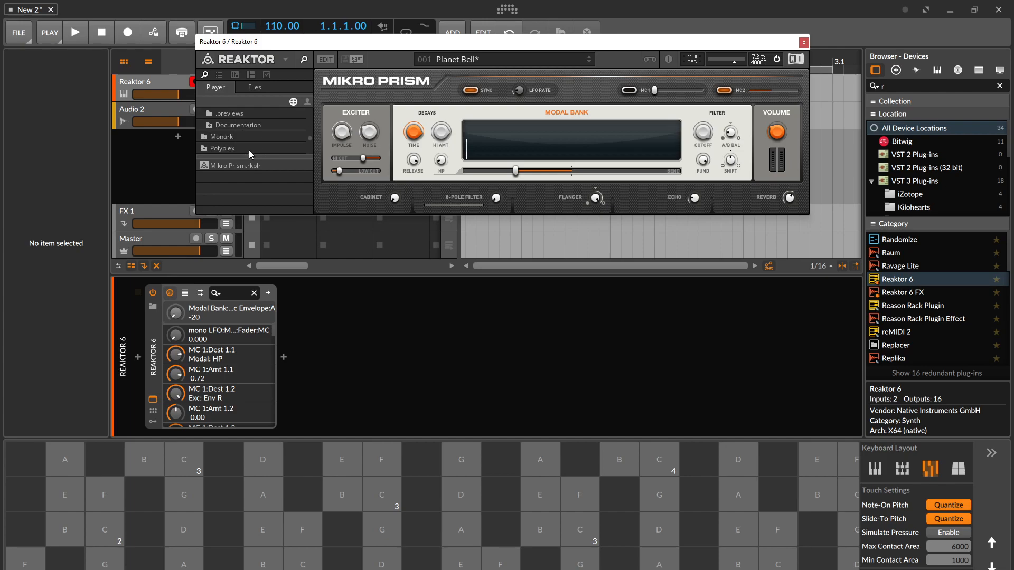
Load the Form ensemble from the player library without saving the current instrument, and switch Form to its compact view
scroll(249, 150, up, 1)
click(225, 136)
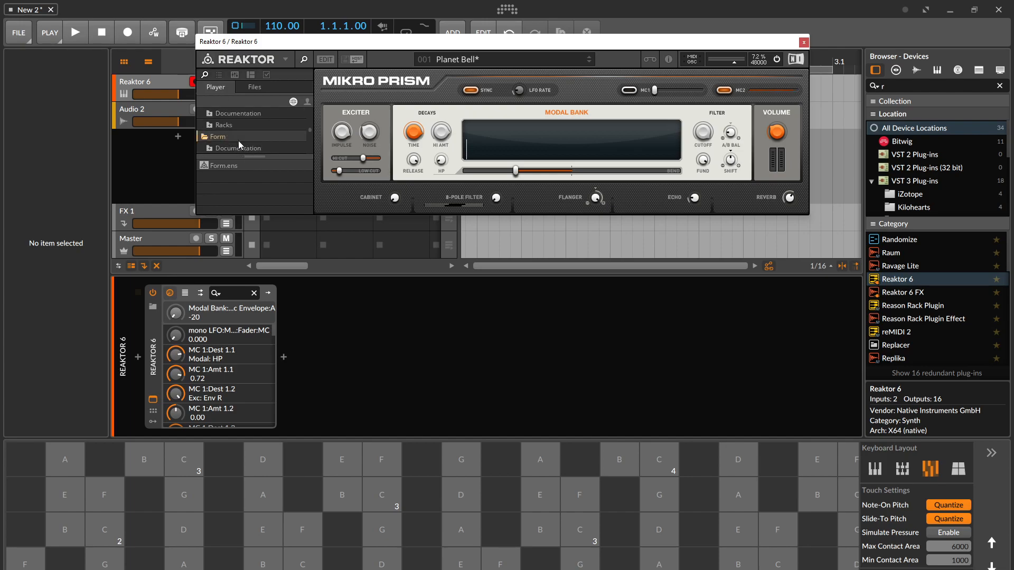
scroll(244, 152, down, 1)
double_click(231, 166)
click(535, 345)
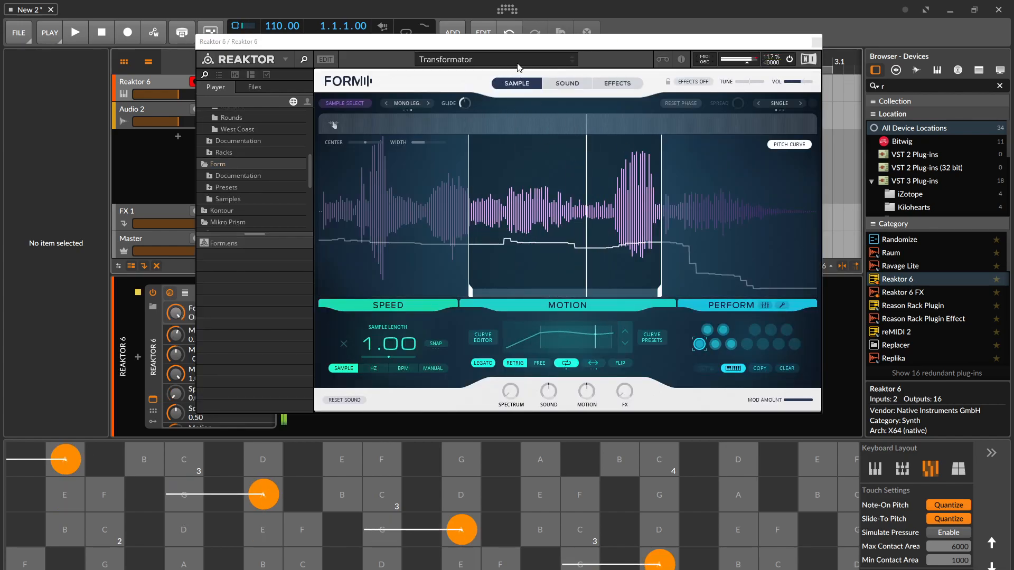
click(479, 80)
click(471, 87)
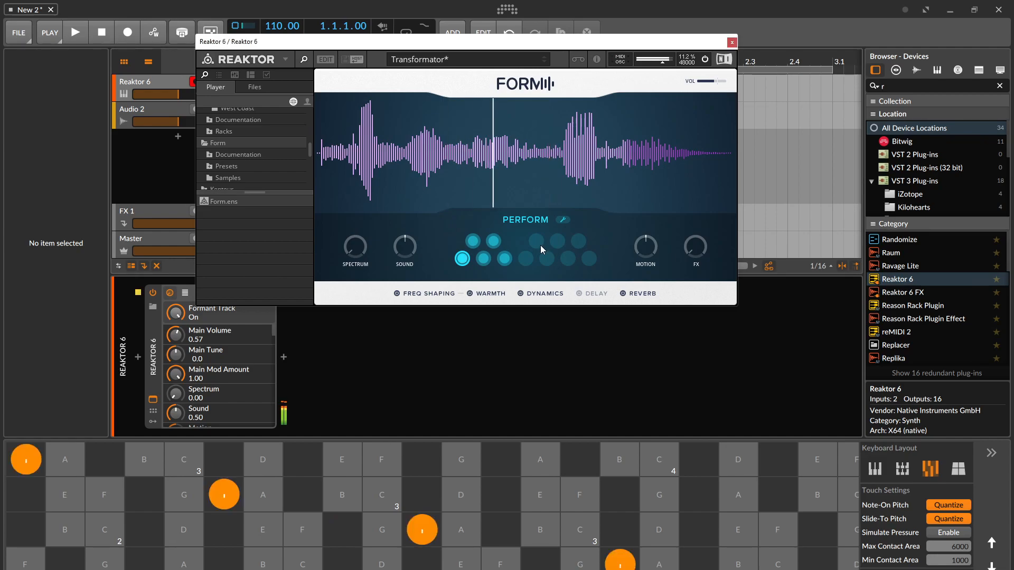
Select Form's third lower-row Perform pad and set Spectrum to 0.25, Sound to 0.70 and Motion to 0.28
click(504, 258)
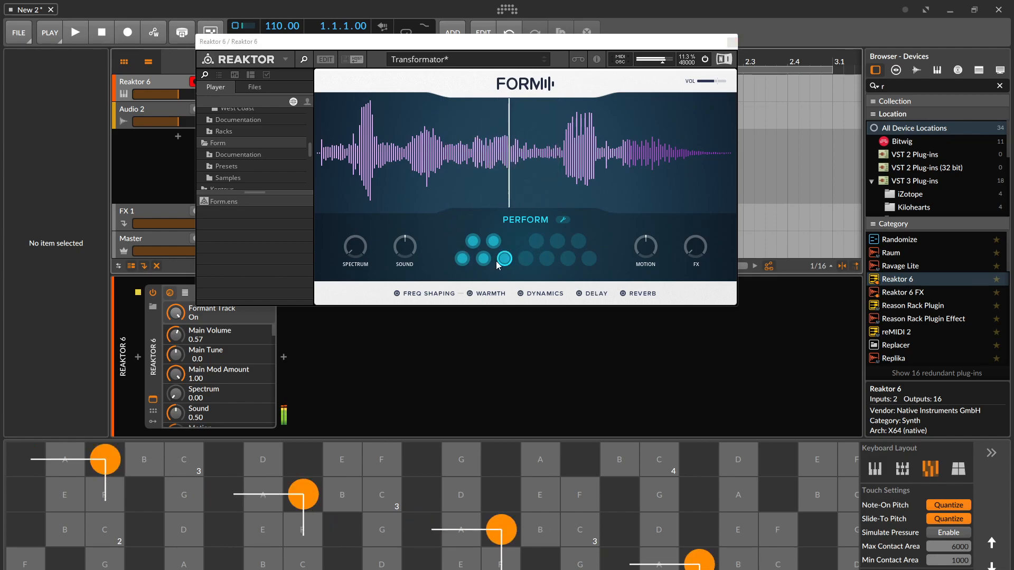
click(415, 295)
click(415, 295)
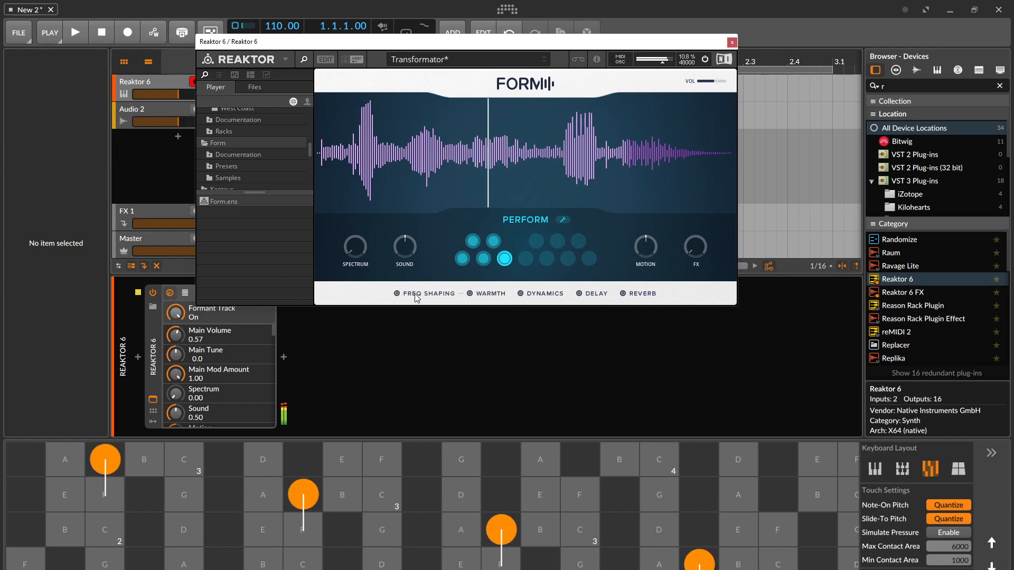
drag(406, 253, 356, 219)
drag(646, 246, 643, 278)
Load the Bright Wall factory preset in Form
click(446, 59)
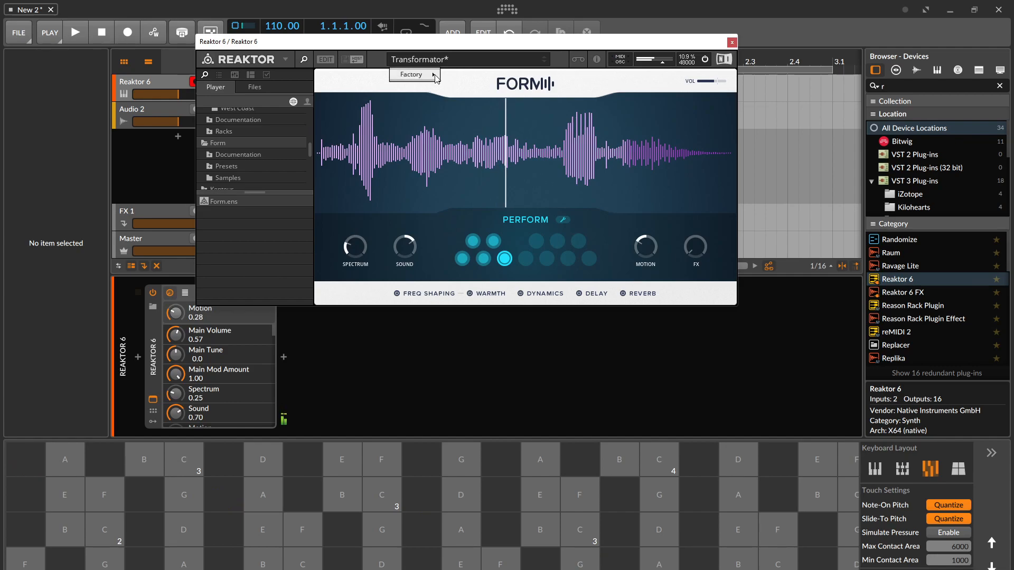
mouse_move(435, 74)
mouse_move(480, 114)
click(600, 140)
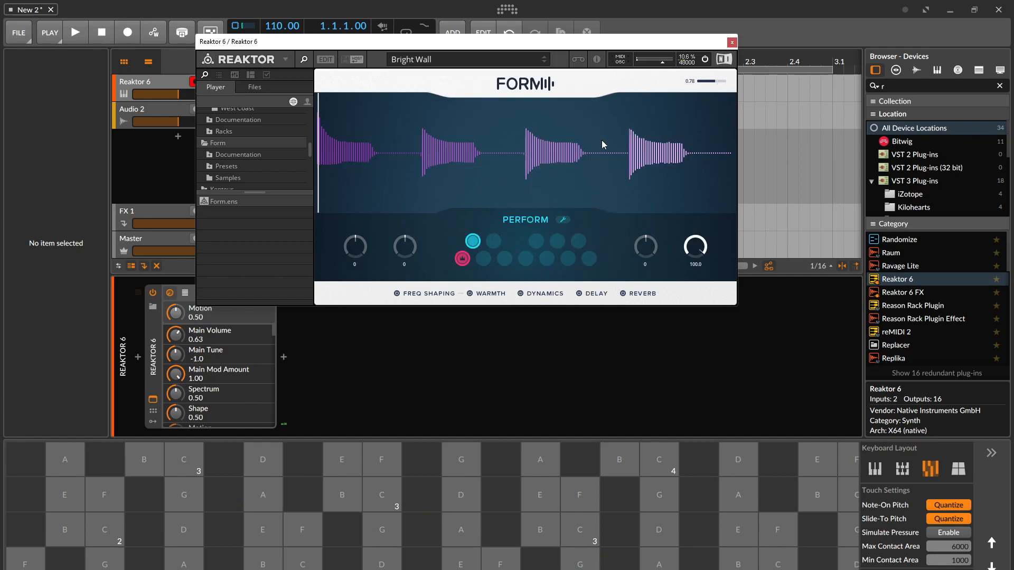
Examine the remaining player library folders and the home directory's folders in the file browser
scroll(254, 141, up, 5)
click(240, 141)
scroll(241, 140, down, 6)
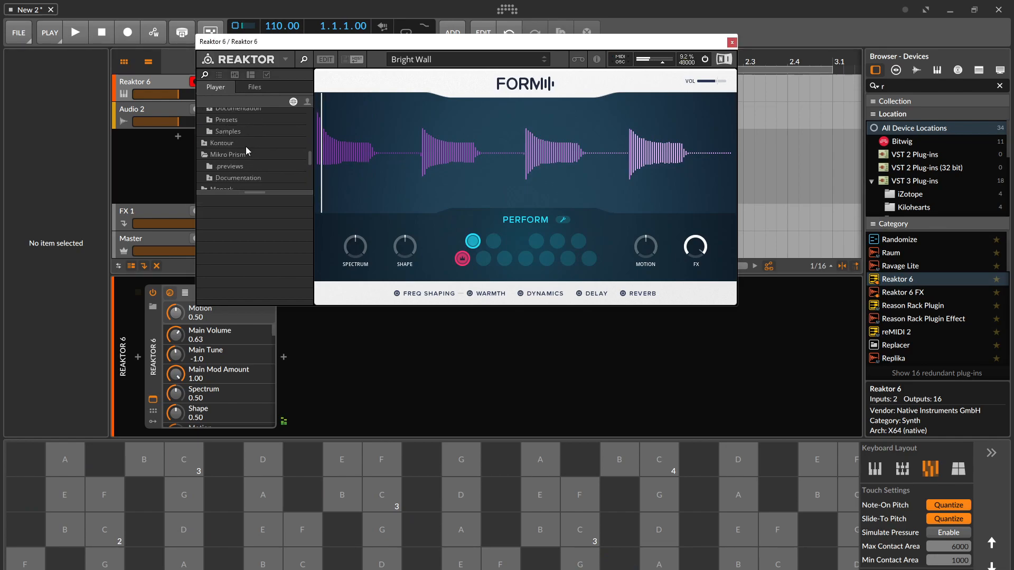
click(243, 86)
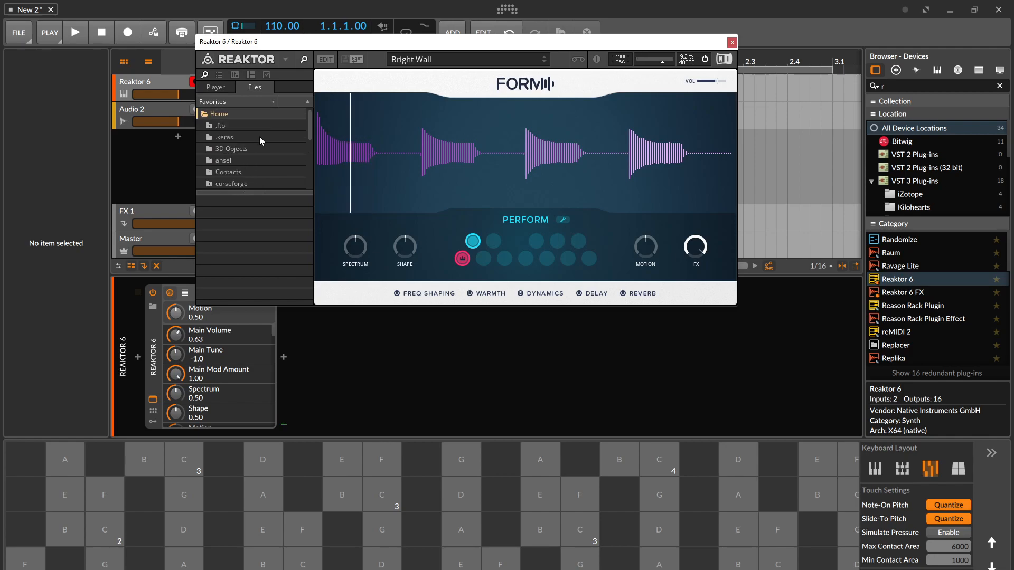
click(229, 117)
click(234, 115)
scroll(266, 126, down, 3)
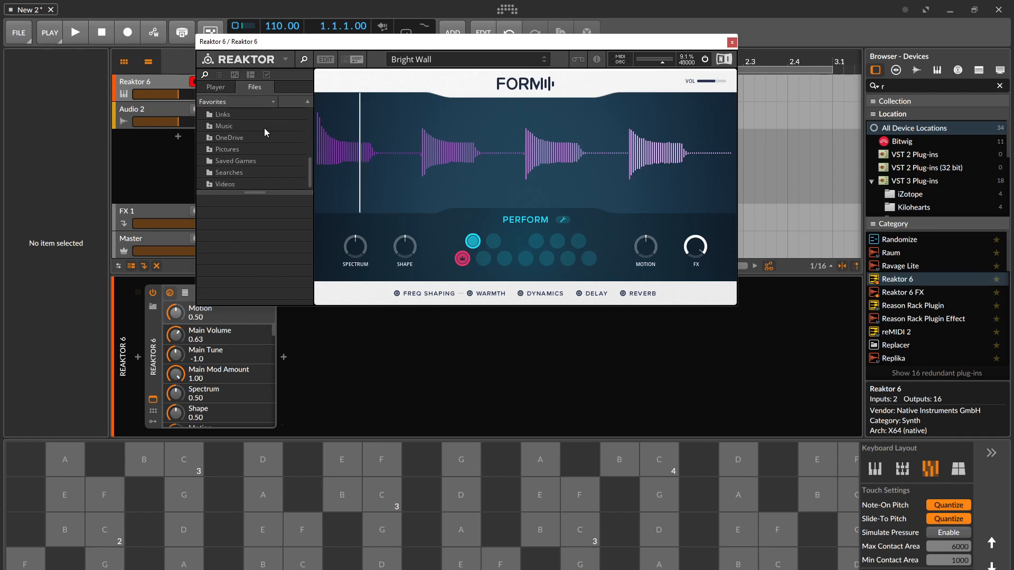
Go to the drives in the file browser and open the REaktorEns folder on drive C
click(249, 100)
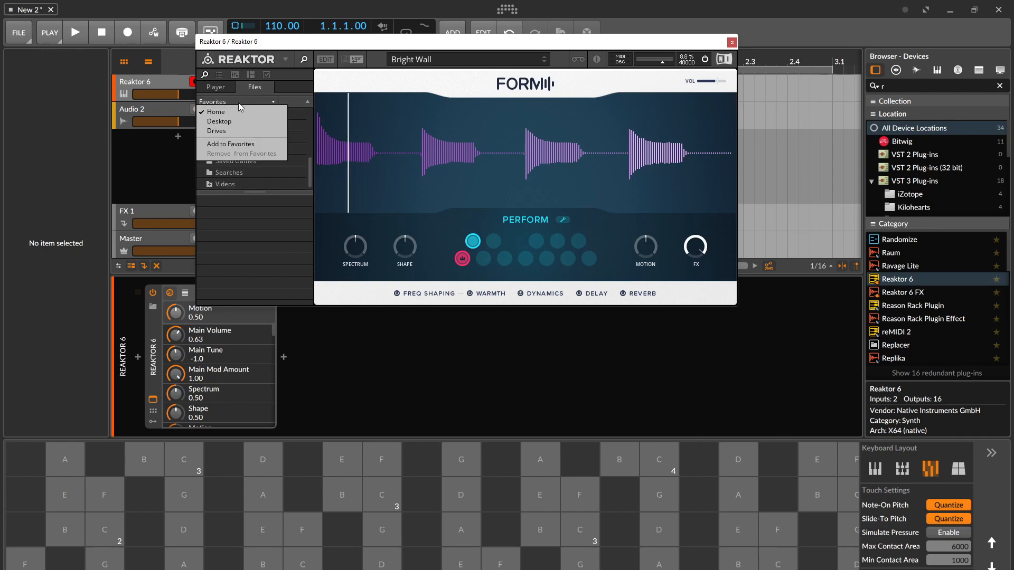
click(229, 130)
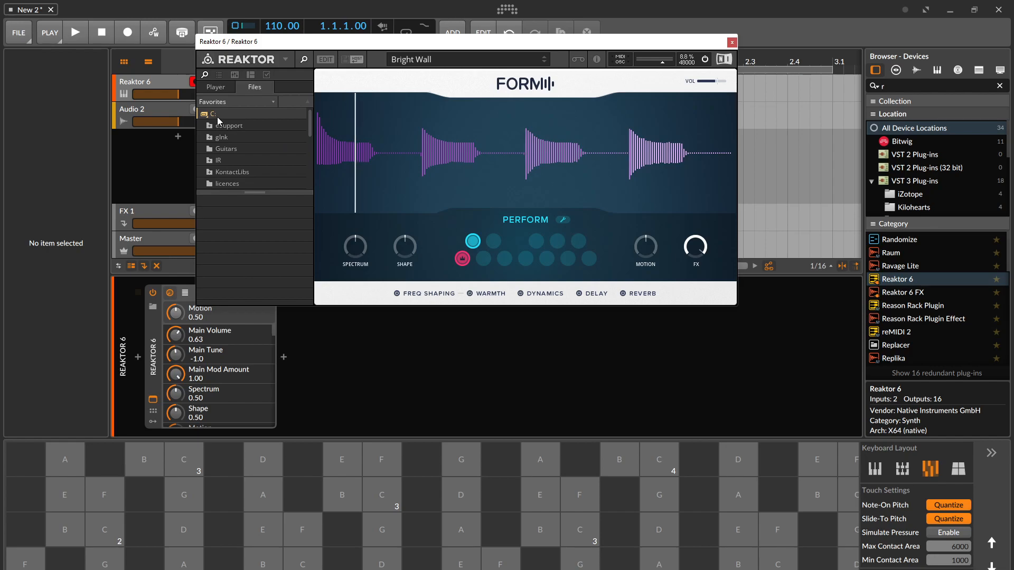
scroll(232, 140, down, 2)
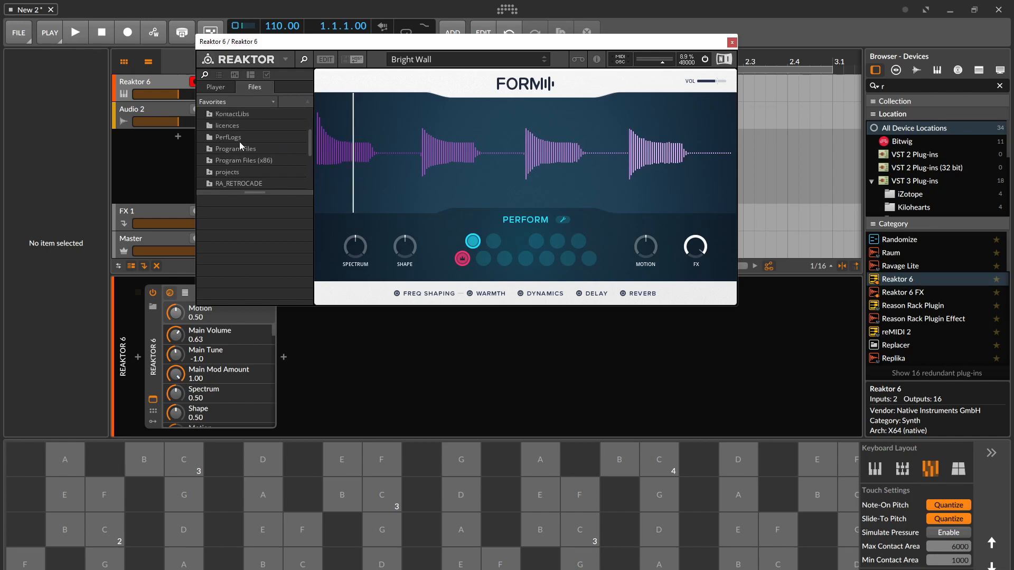
scroll(252, 144, down, 1)
scroll(253, 145, down, 1)
click(255, 149)
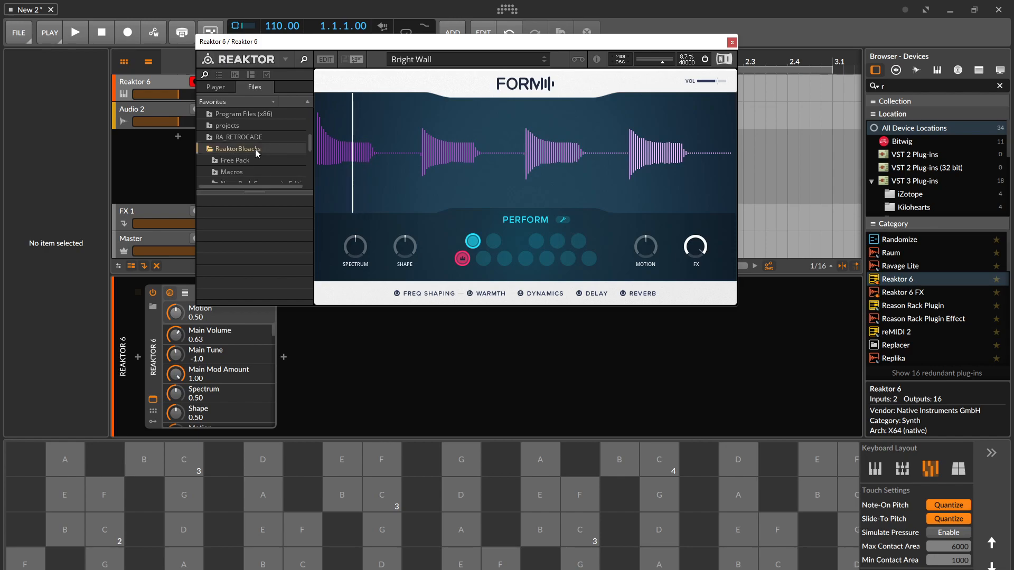
double_click(255, 150)
double_click(251, 159)
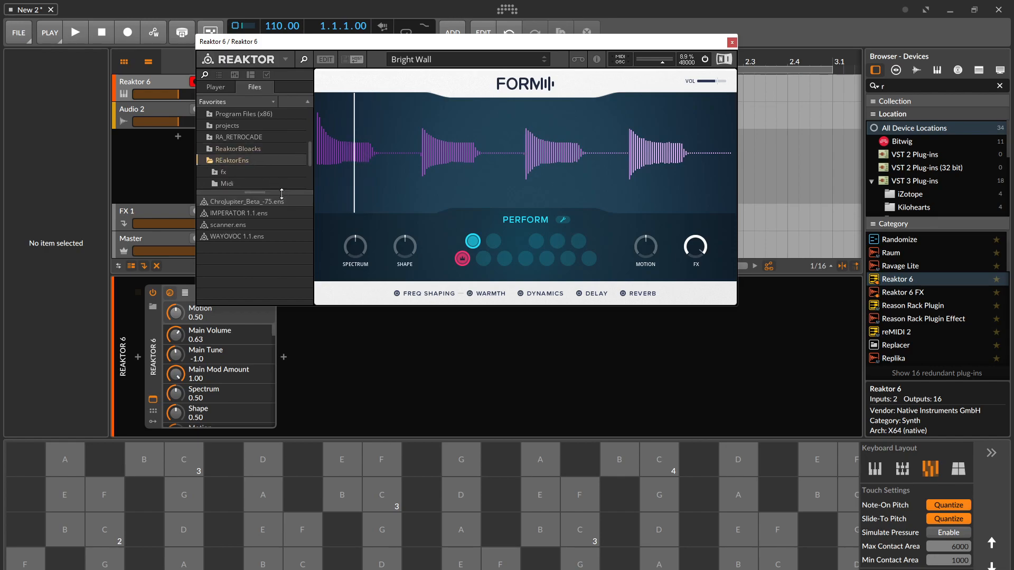
Load IMPERATOR 1.1.ens without saving the current instrument and audition it with a few notes
double_click(248, 213)
click(527, 342)
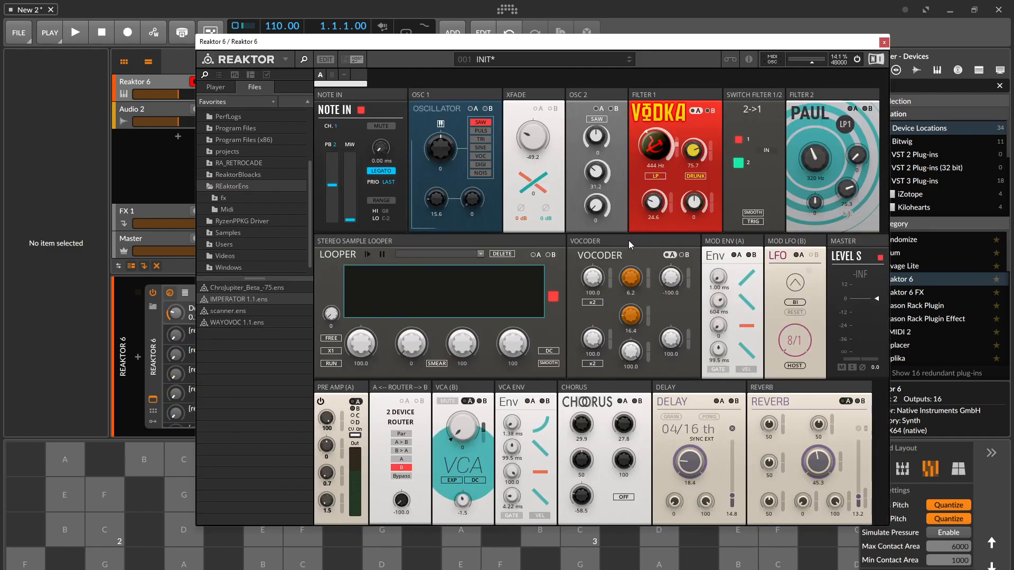
click(184, 529)
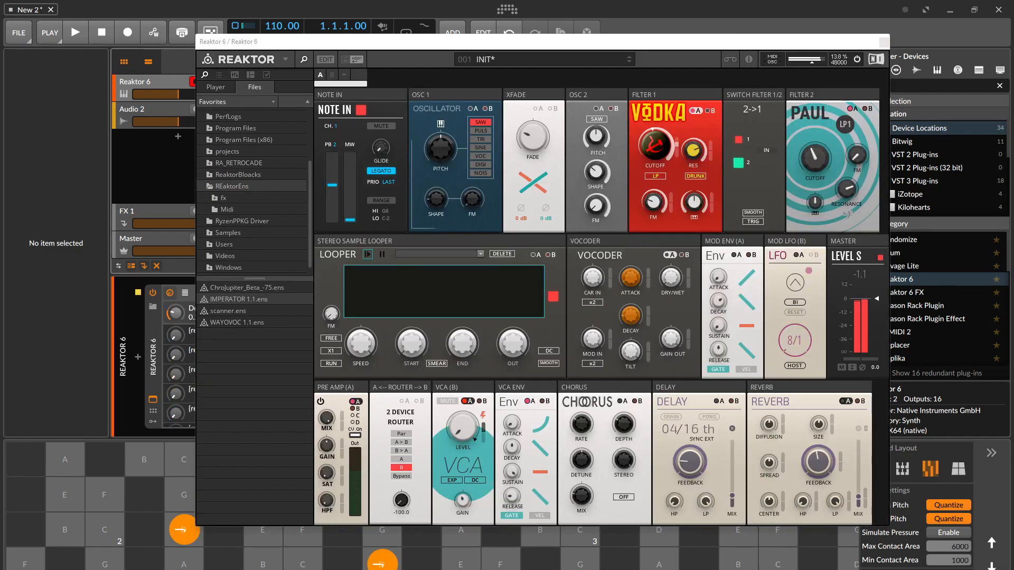
click(66, 530)
click(184, 529)
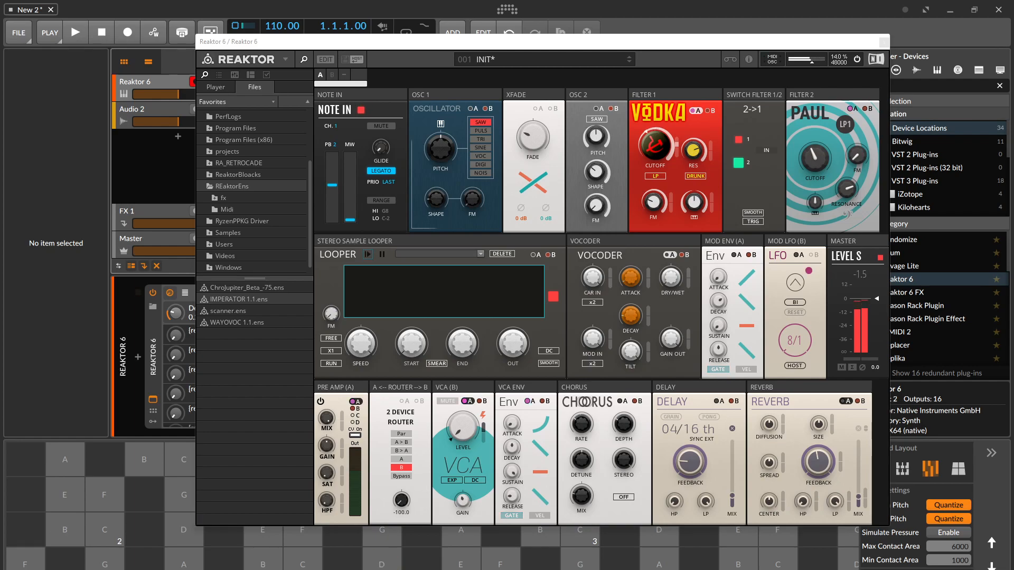
click(183, 495)
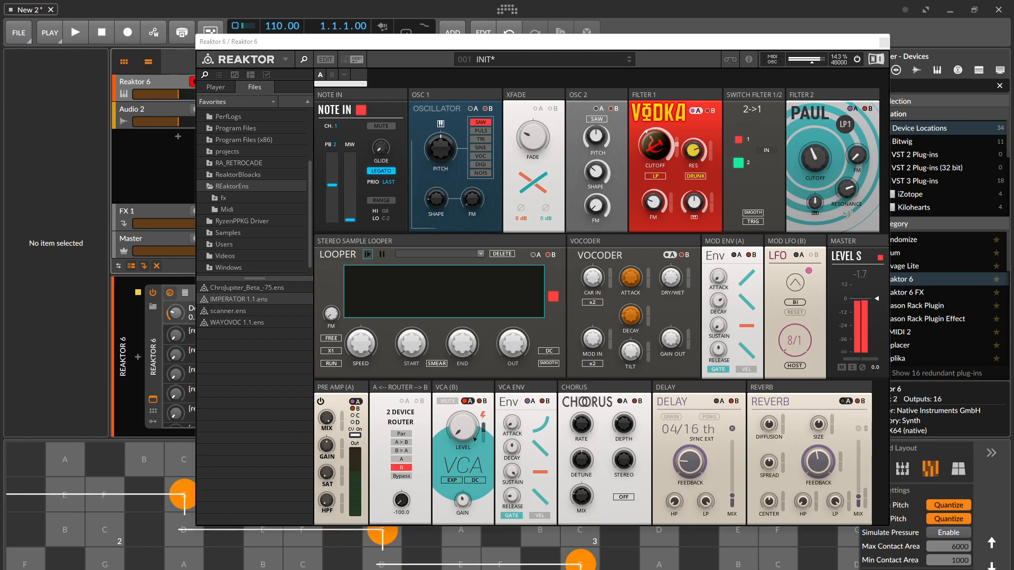
Load scanner.ens without saving IMPERATOR 1.1 and decline to locate the missing external sample
double_click(238, 311)
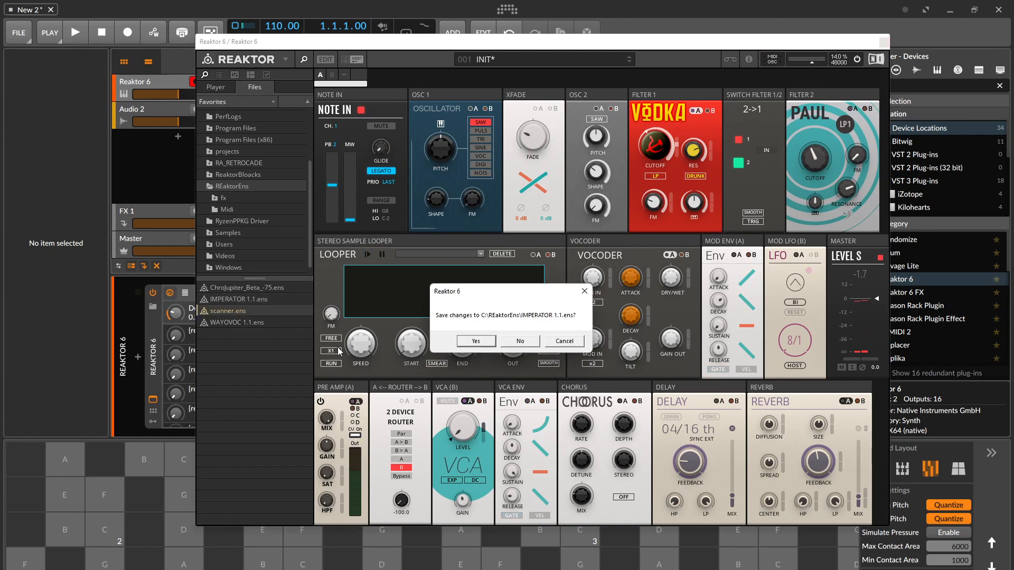
click(502, 342)
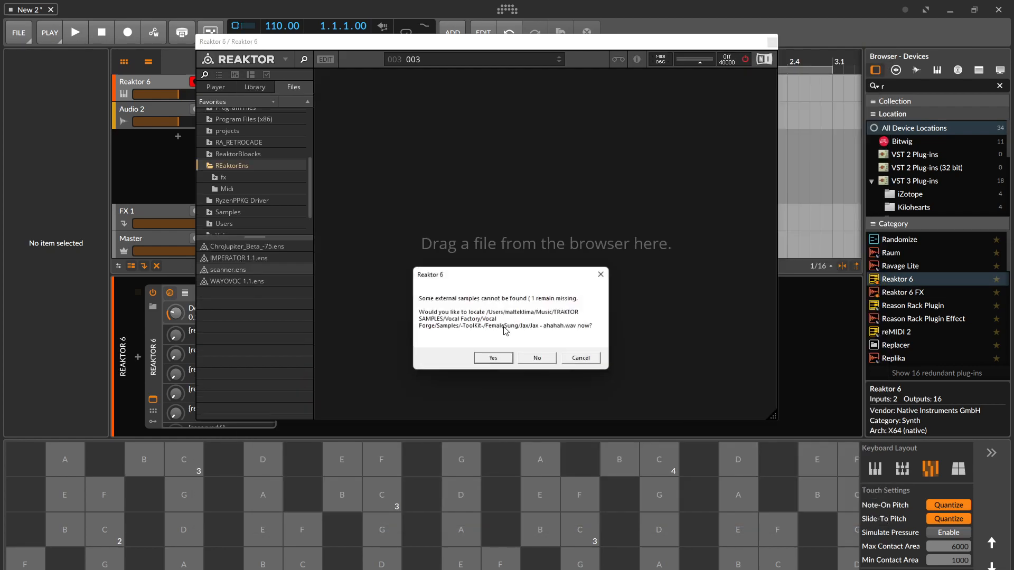
click(536, 358)
click(567, 344)
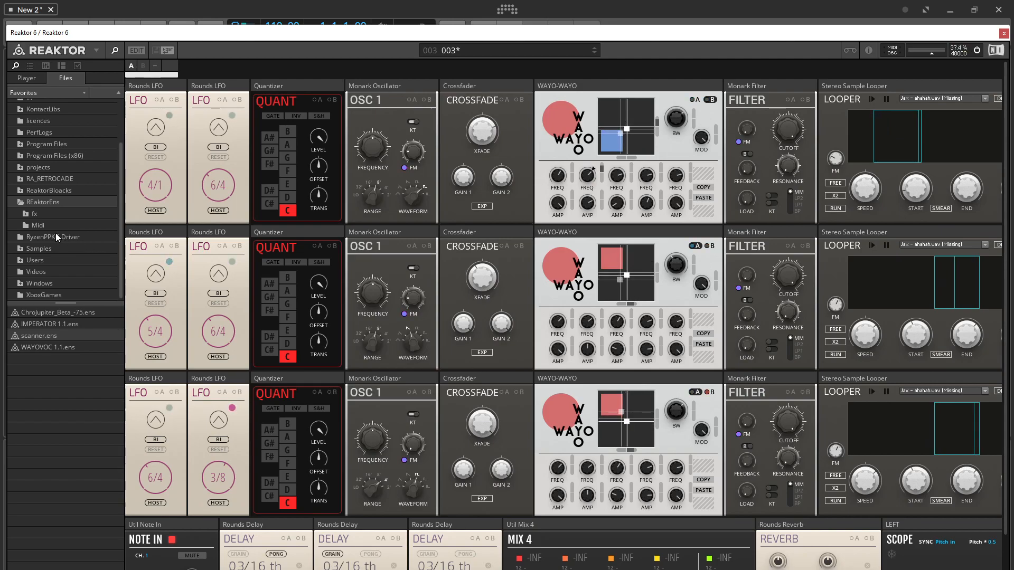
Load ChroJupiter_Beta_-75.ens without saving scanner.ens, play test notes and reposition the plug-in window
double_click(53, 314)
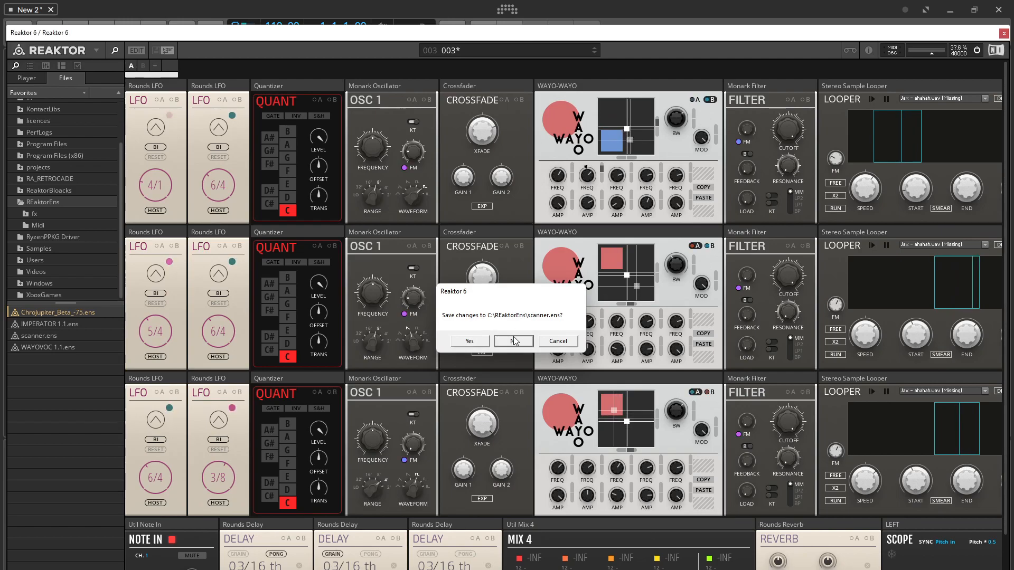
click(513, 340)
drag(303, 529, 342, 512)
click(342, 460)
click(333, 496)
drag(246, 33, 469, 52)
click(382, 495)
Load ChroJupiter's embedded Unison snapshot, number 12, and audition it with notes
click(446, 70)
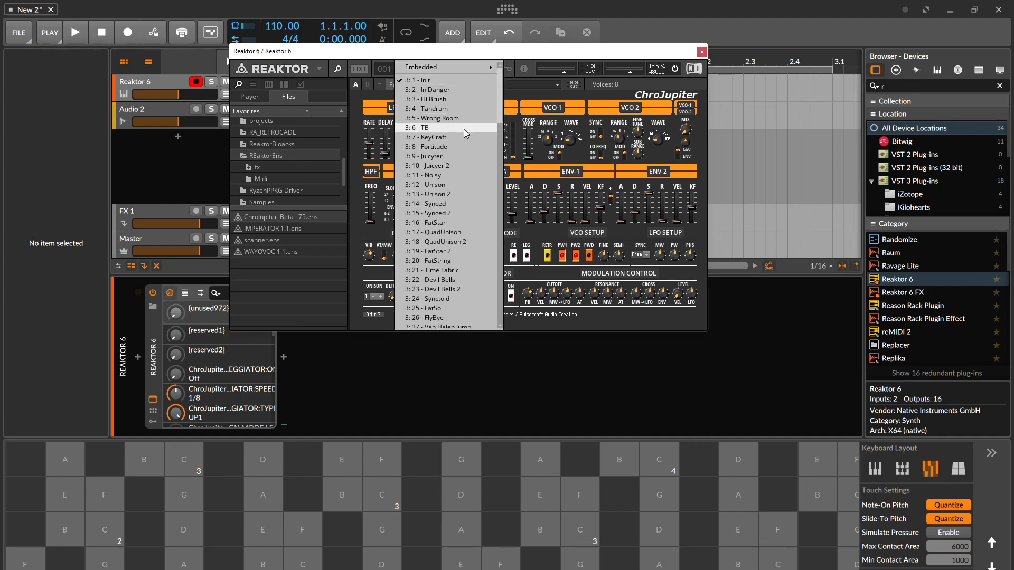
click(463, 184)
click(213, 519)
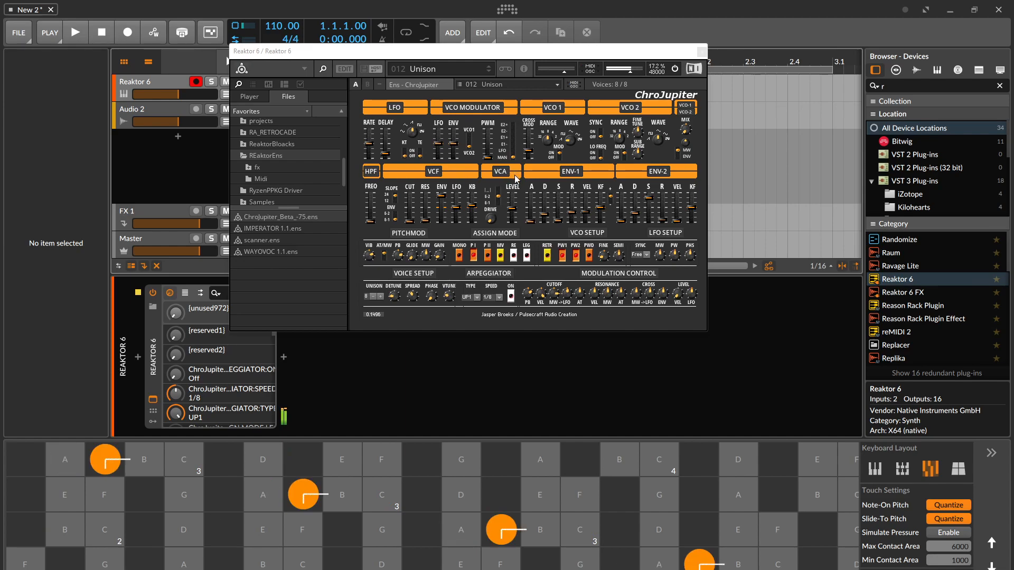
click(502, 141)
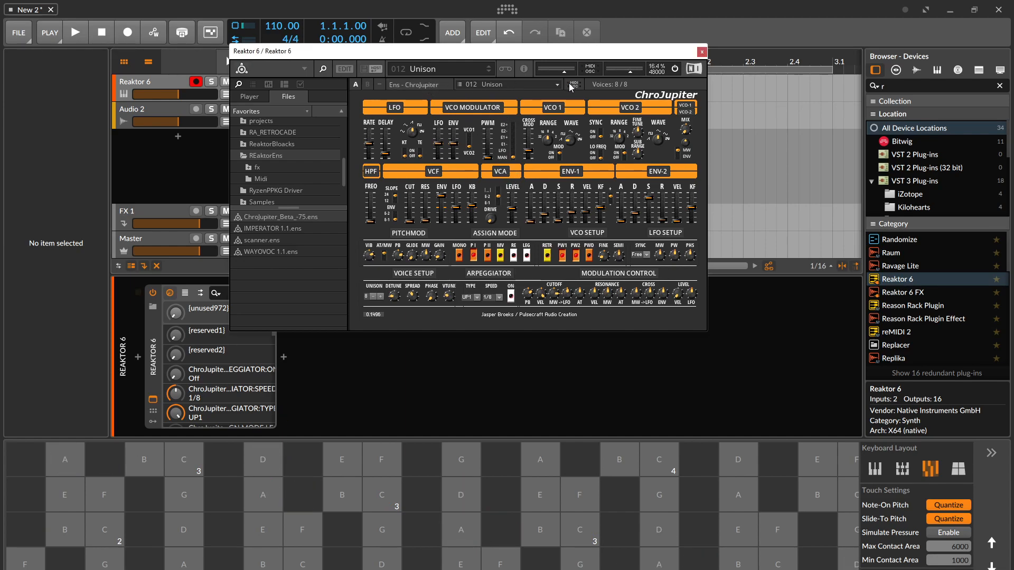
click(296, 68)
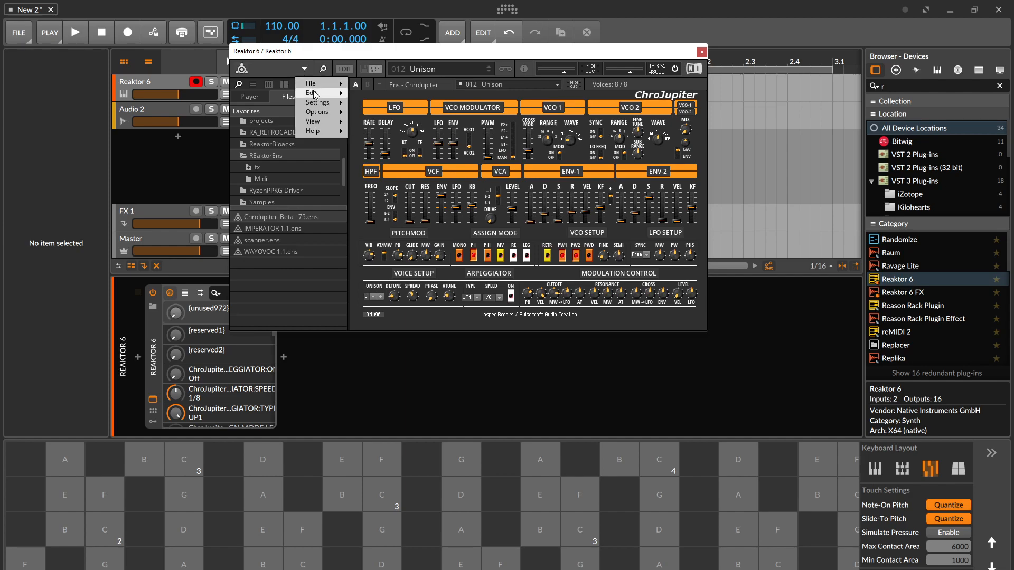
mouse_move(316, 94)
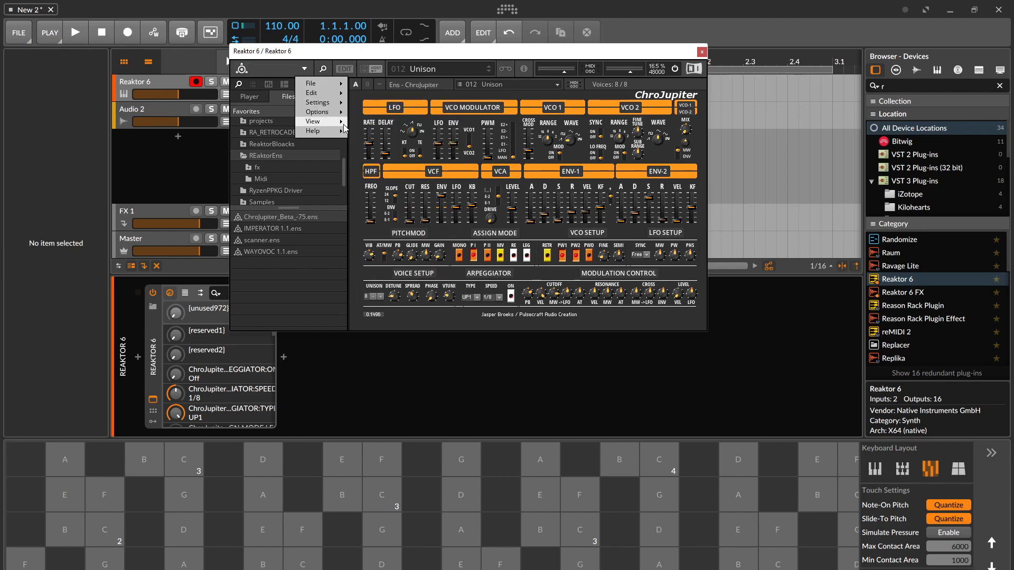
mouse_move(342, 135)
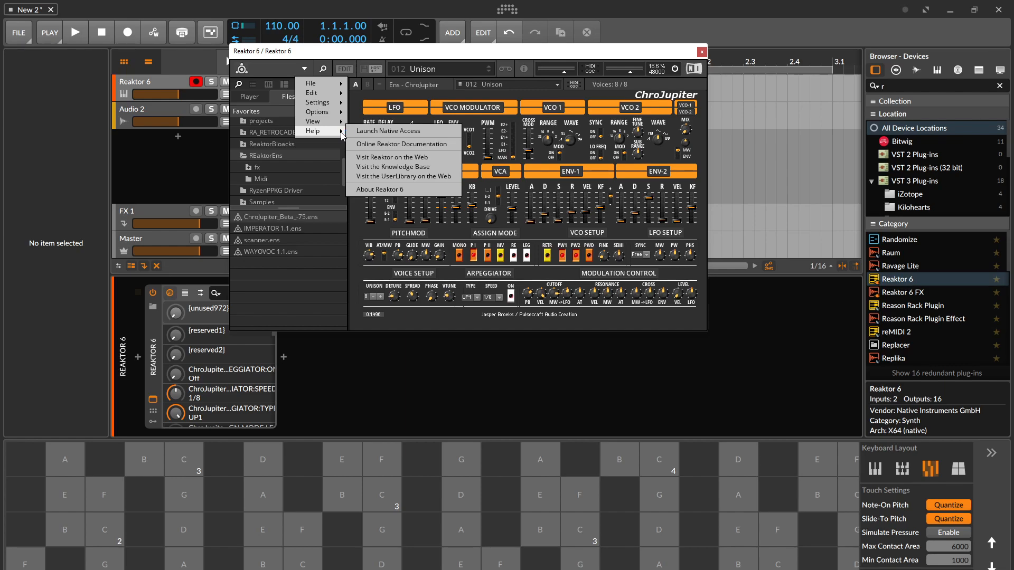
click(358, 70)
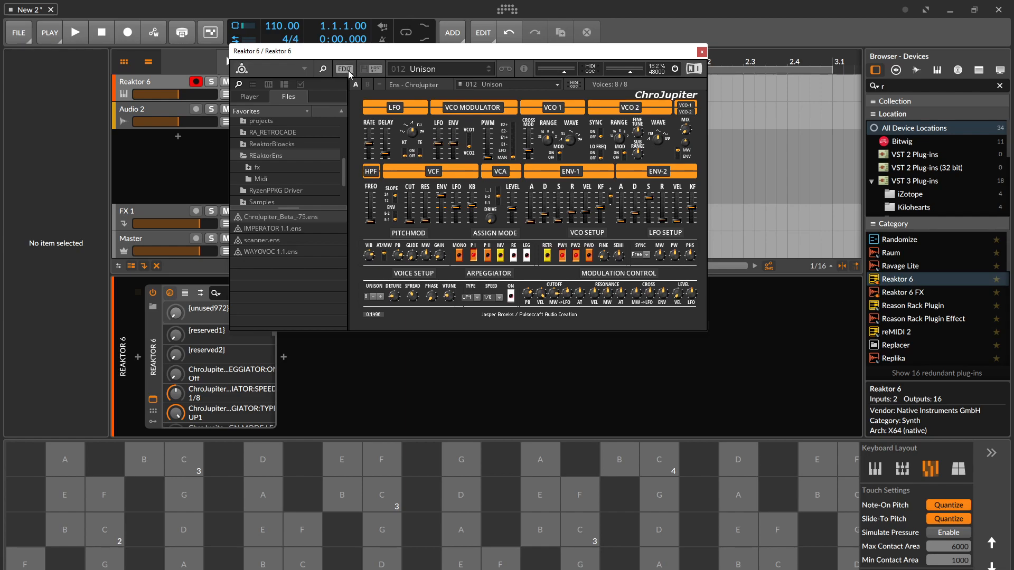
Enter edit mode, inspect ChroJupiter's structure from Handling up to the panel in the lower pane, and enlarge the upper pane
click(346, 69)
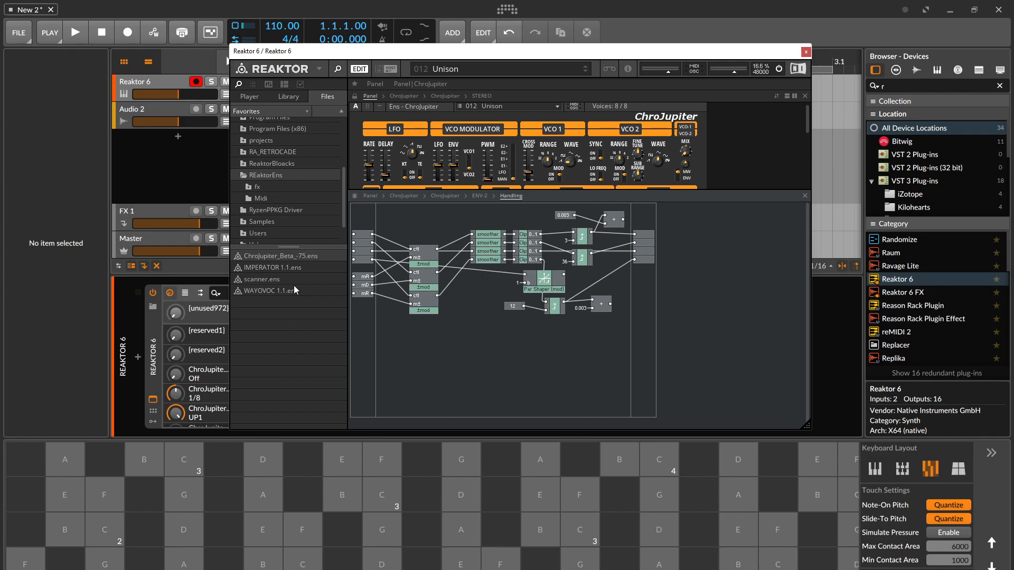
drag(482, 397, 516, 399)
click(446, 196)
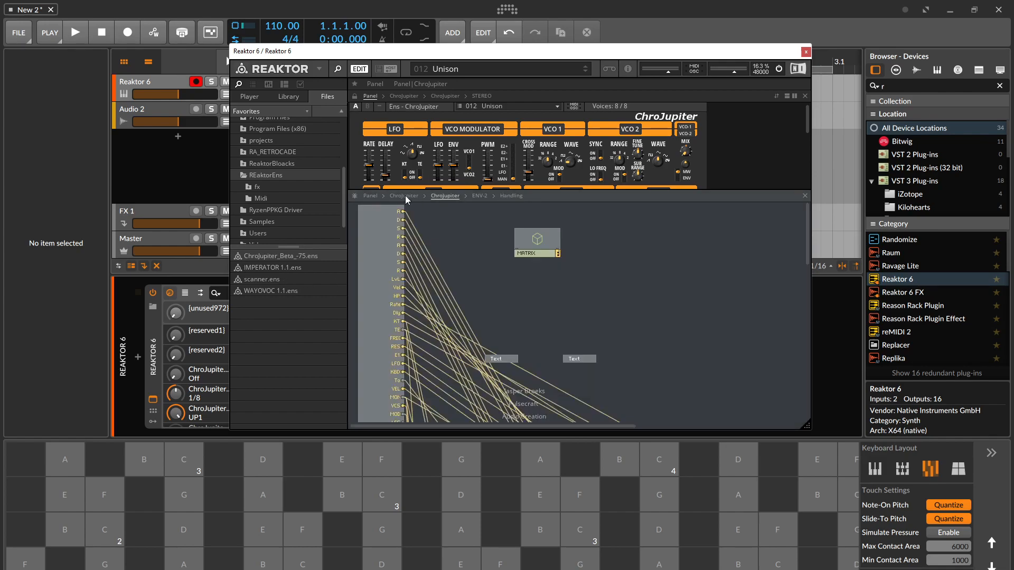
click(398, 196)
click(373, 196)
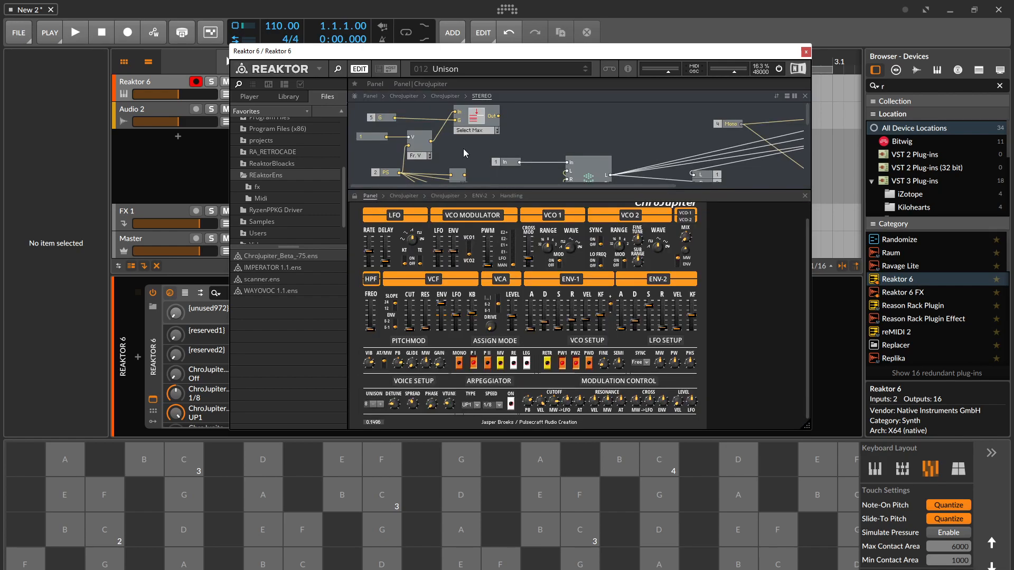
drag(513, 186, 532, 226)
Examine the built-in oscillator modules that can be added to the STEREO structure, and enlarge its pane further
right_click(537, 132)
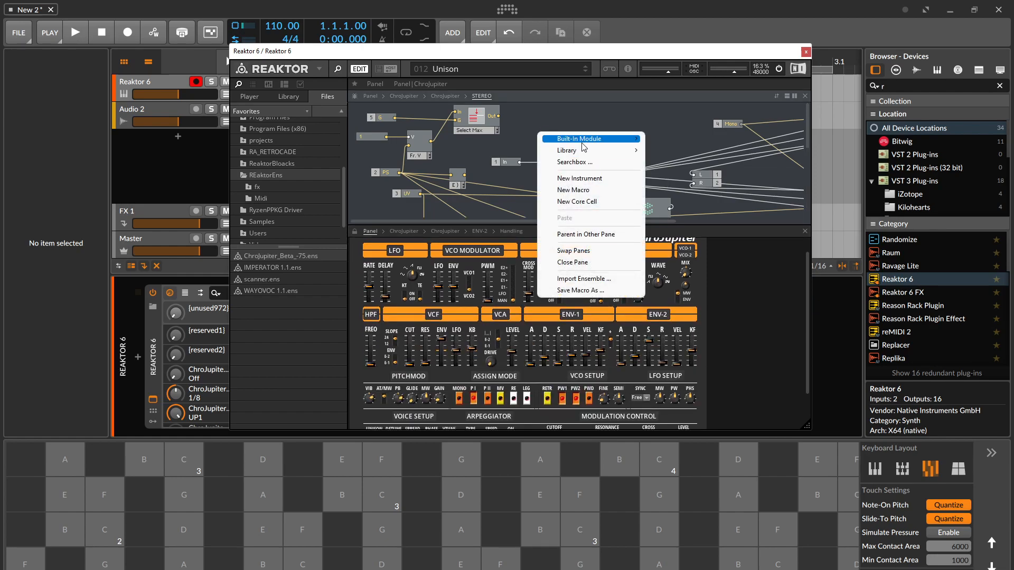
mouse_move(581, 141)
mouse_move(698, 221)
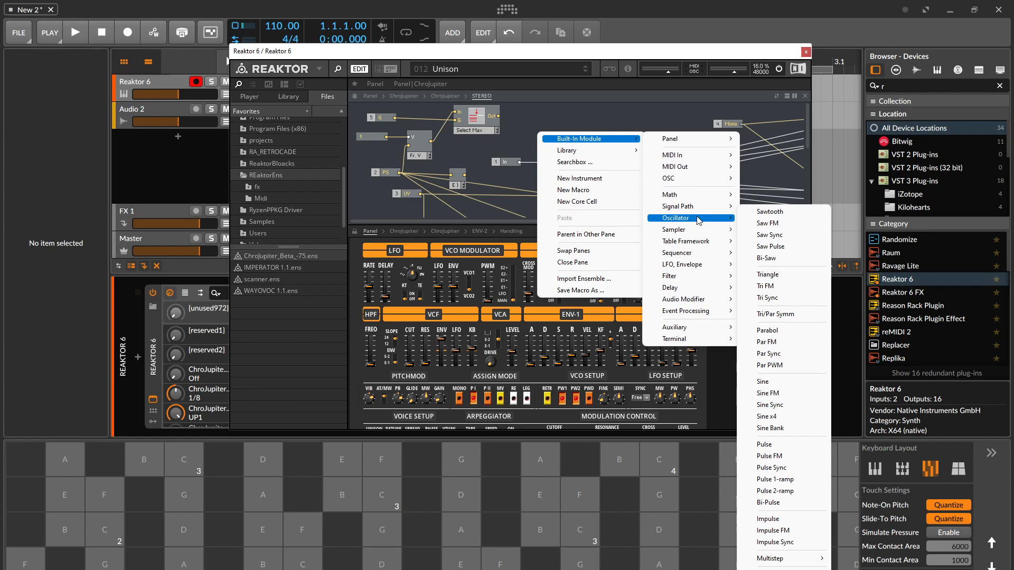
click(653, 105)
drag(669, 223, 537, 258)
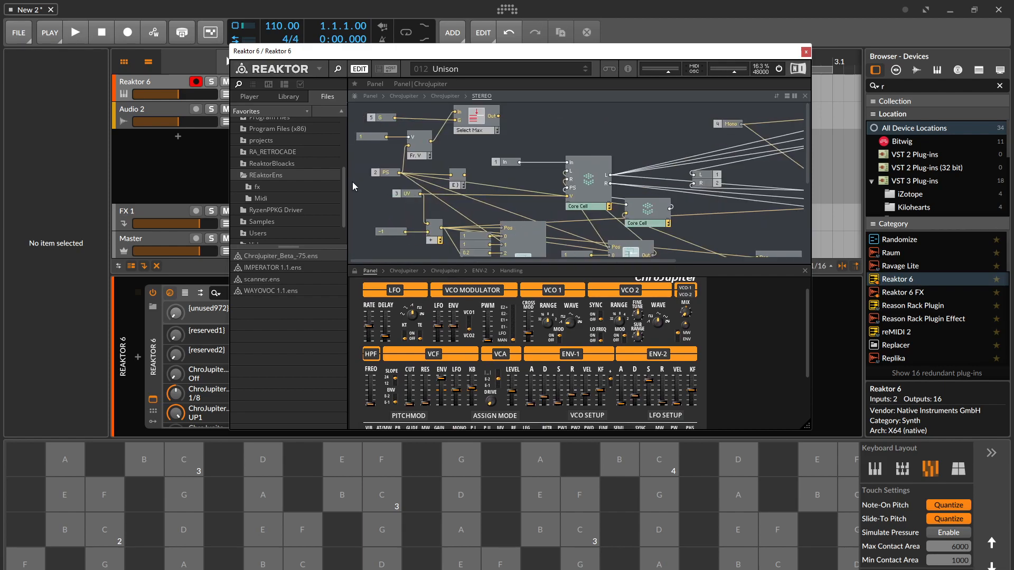
Load Polyplex - Oneshot.ens from the player library without saving ChroJupiter
click(250, 96)
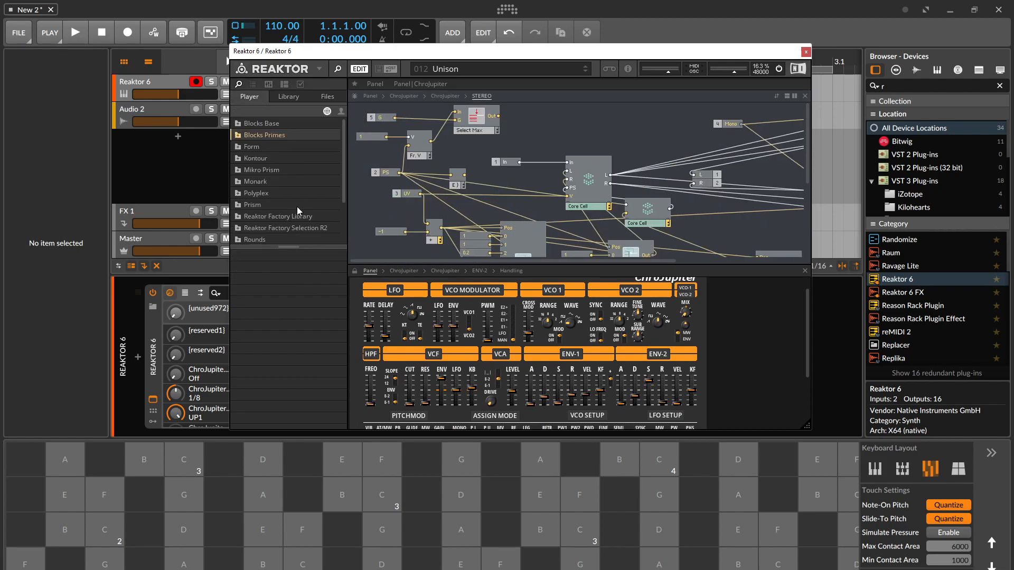
click(266, 194)
double_click(277, 267)
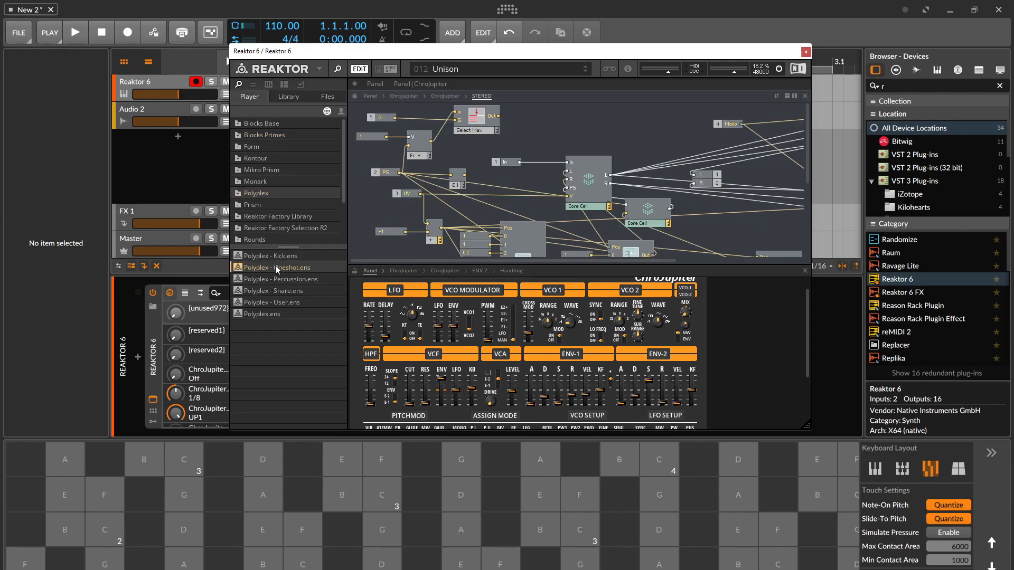
click(537, 342)
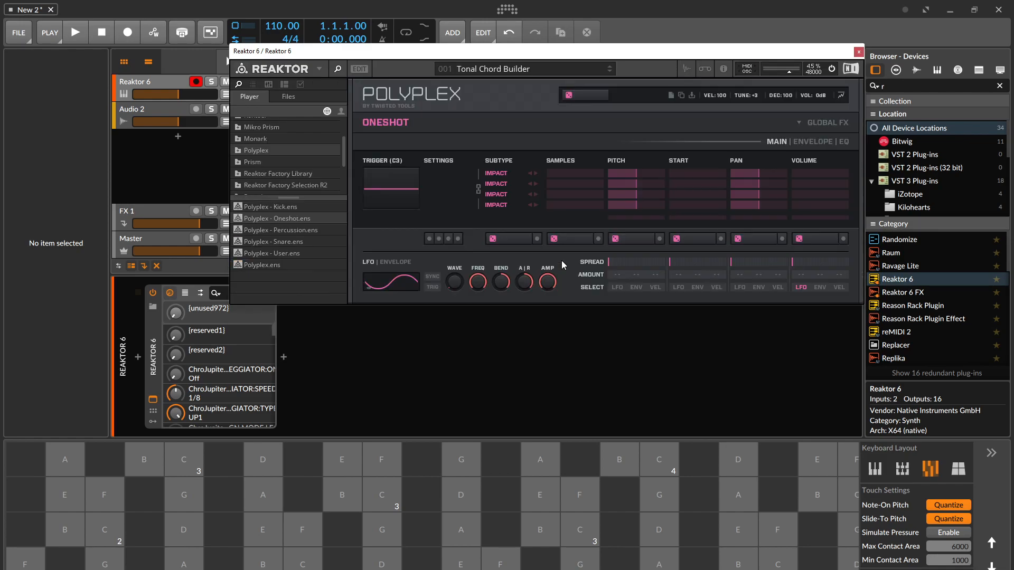
Enter edit mode and inspect Polyplex's structure down into the Pages macro, returning to the instrument level
click(361, 71)
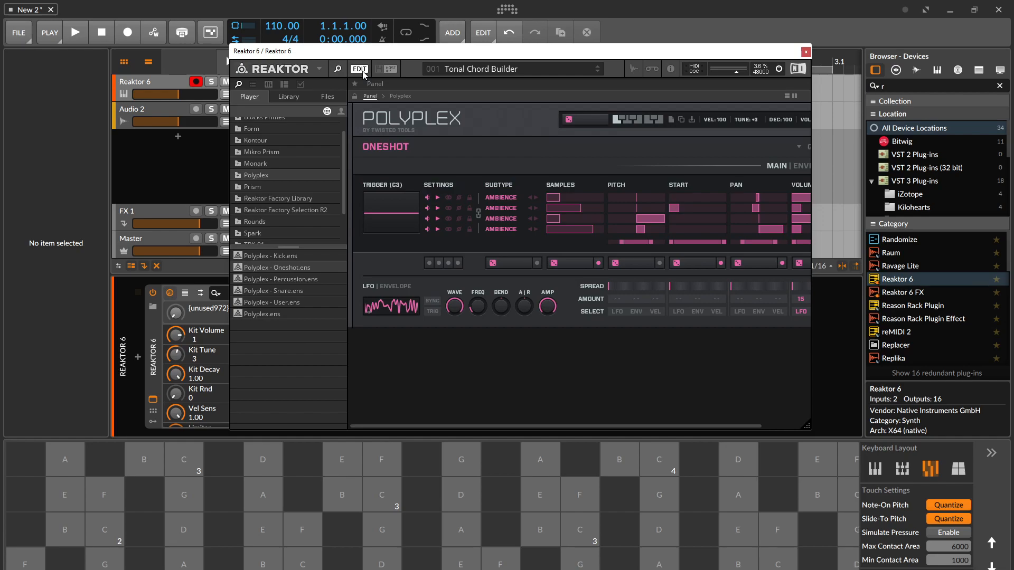
click(398, 96)
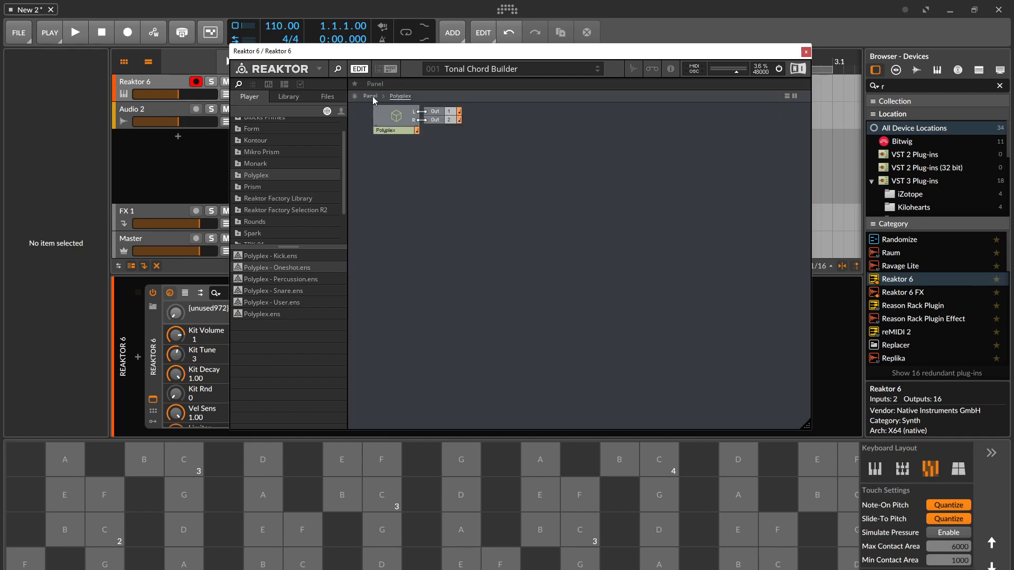
double_click(402, 119)
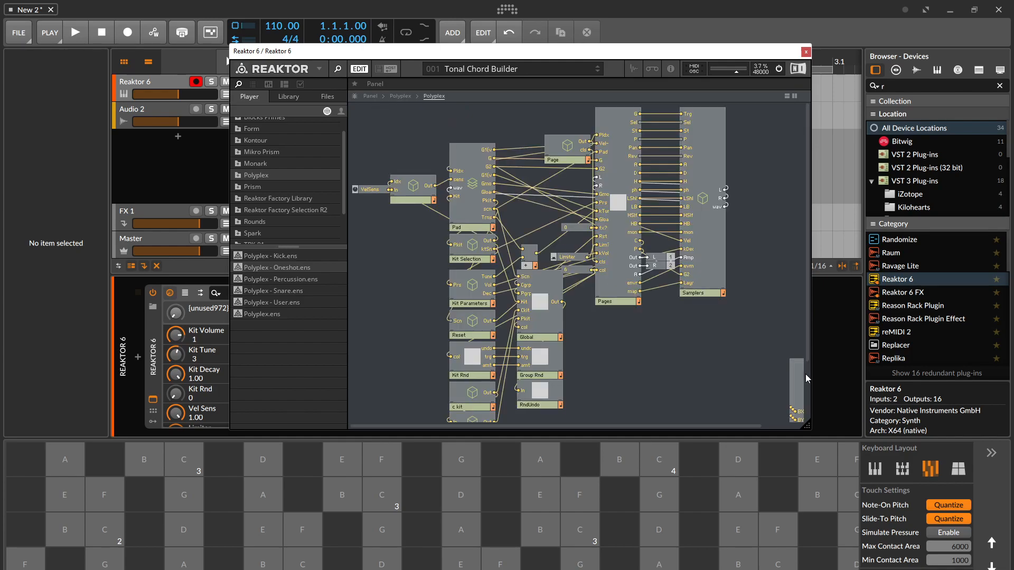
drag(806, 355, 808, 305)
double_click(626, 175)
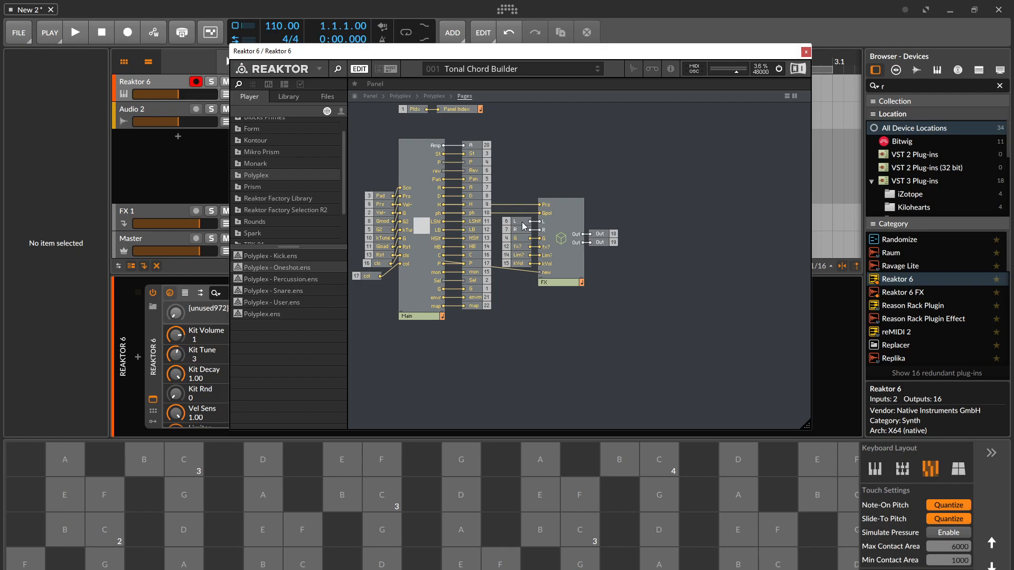
click(427, 96)
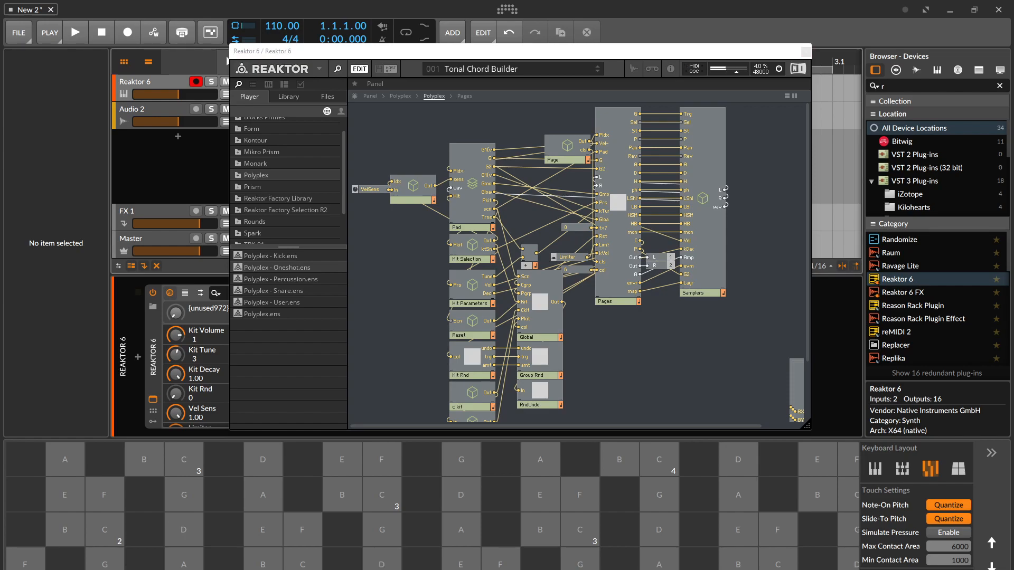
Play three notes with the Polyplex structure open, and return to the instrument's panel view
click(26, 494)
click(224, 529)
click(421, 564)
click(370, 96)
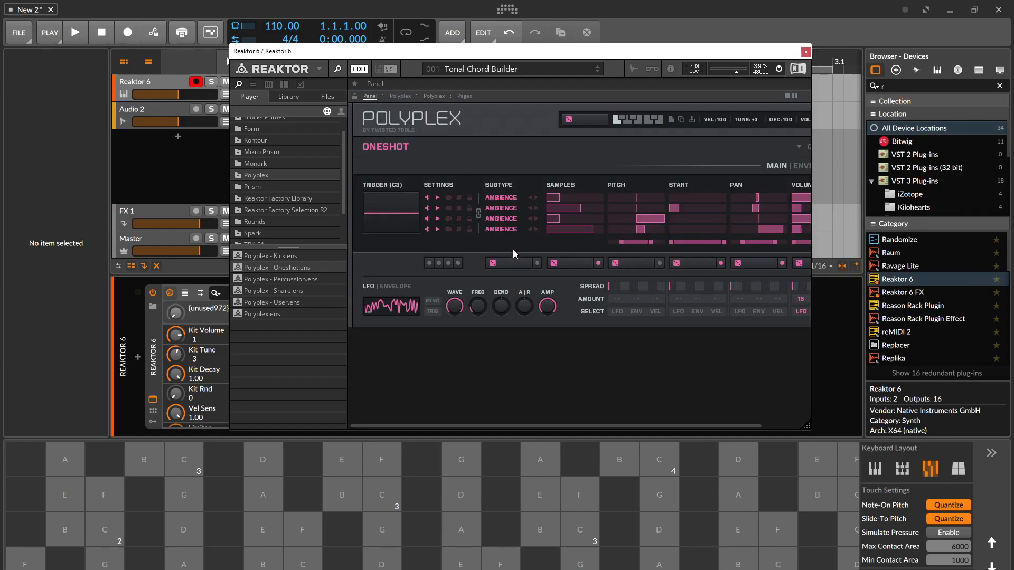
Play a few notes on Polyplex Oneshot, load the Tonal Warm Note snapshot, and randomise its kit
click(303, 530)
click(501, 494)
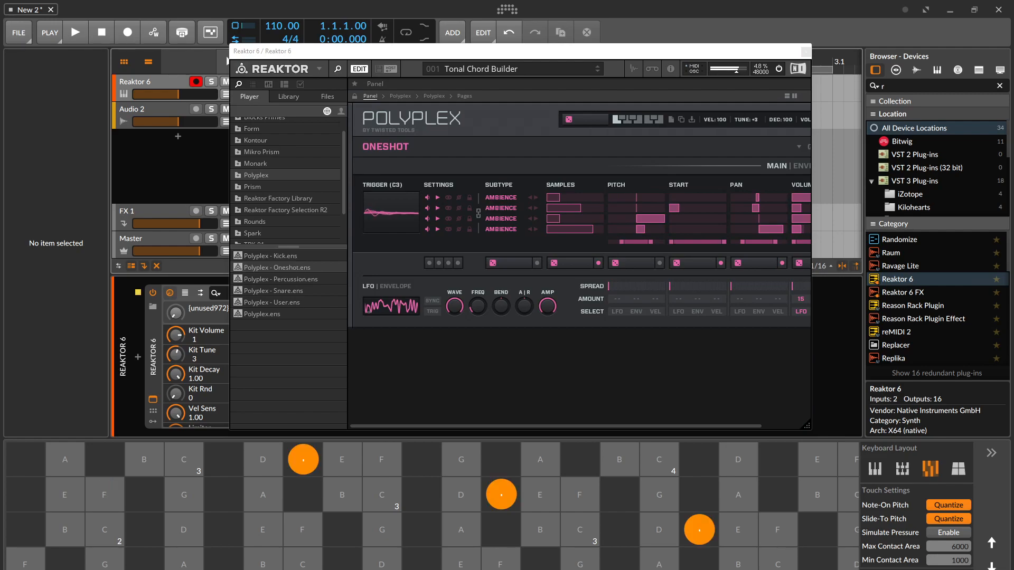
click(505, 68)
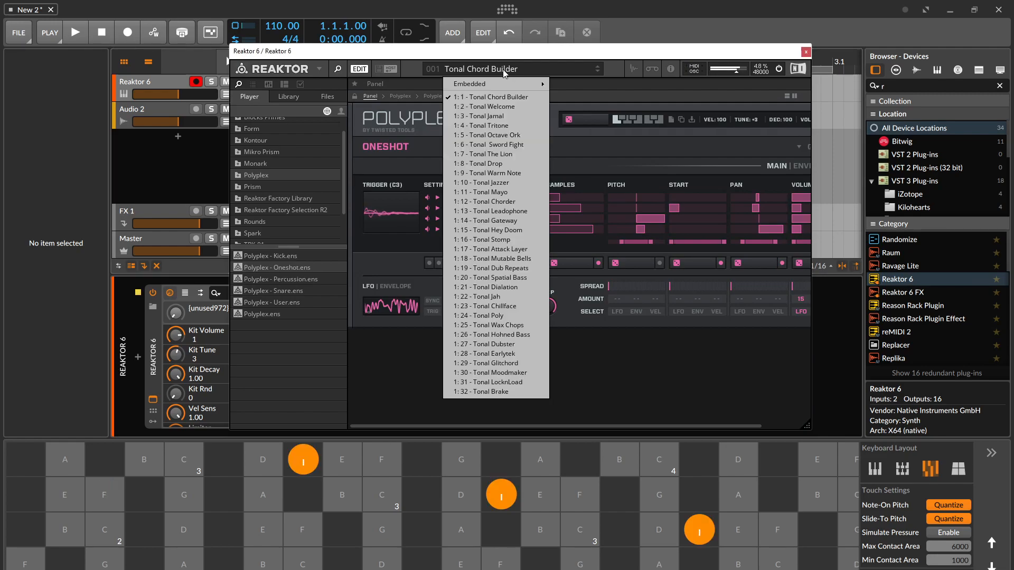
click(499, 170)
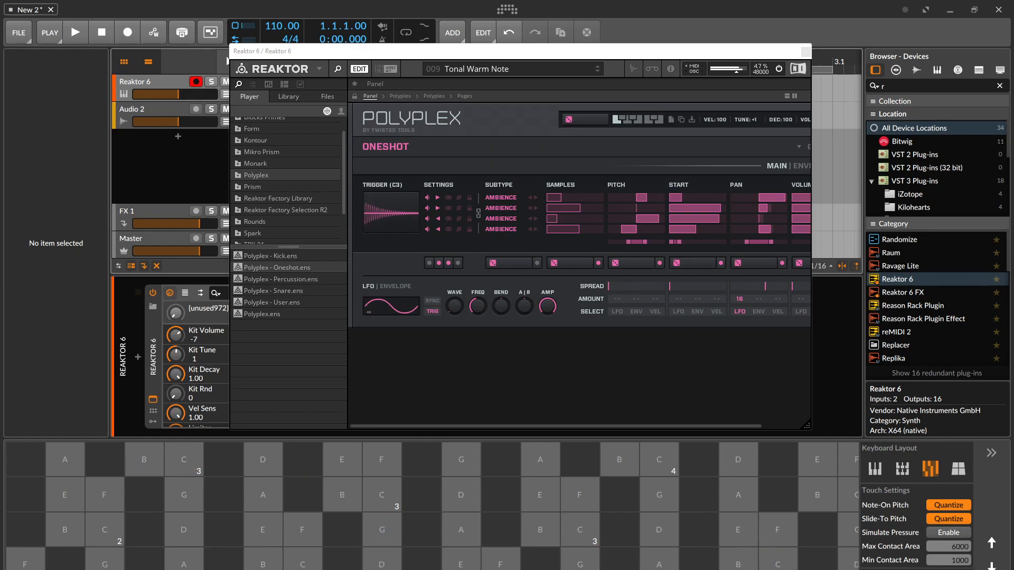
click(590, 120)
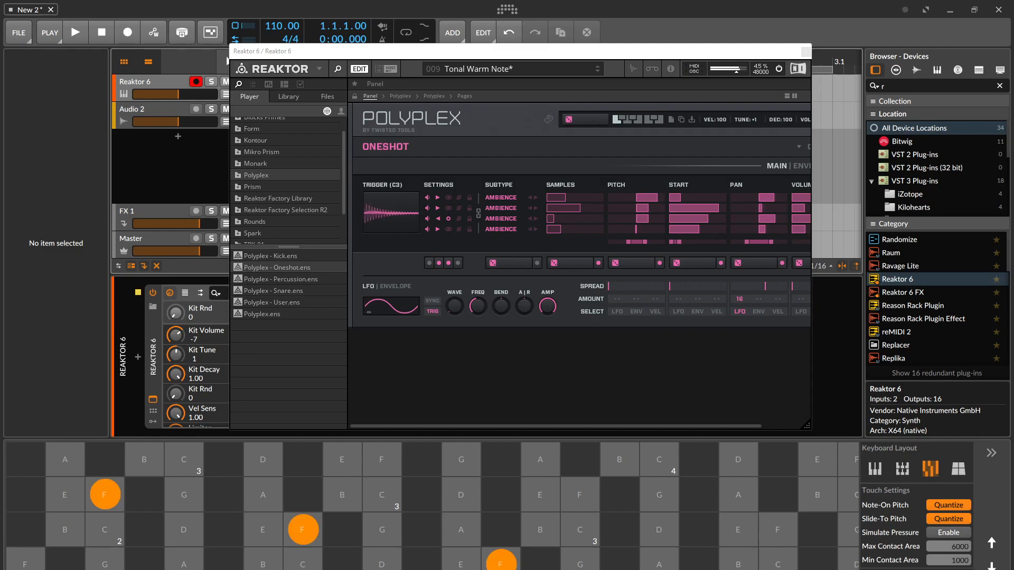
Close the Reaktor 6 plug-in window and add the Raum reverb after Reaktor 6 in the device chain
drag(598, 55, 648, 190)
click(895, 227)
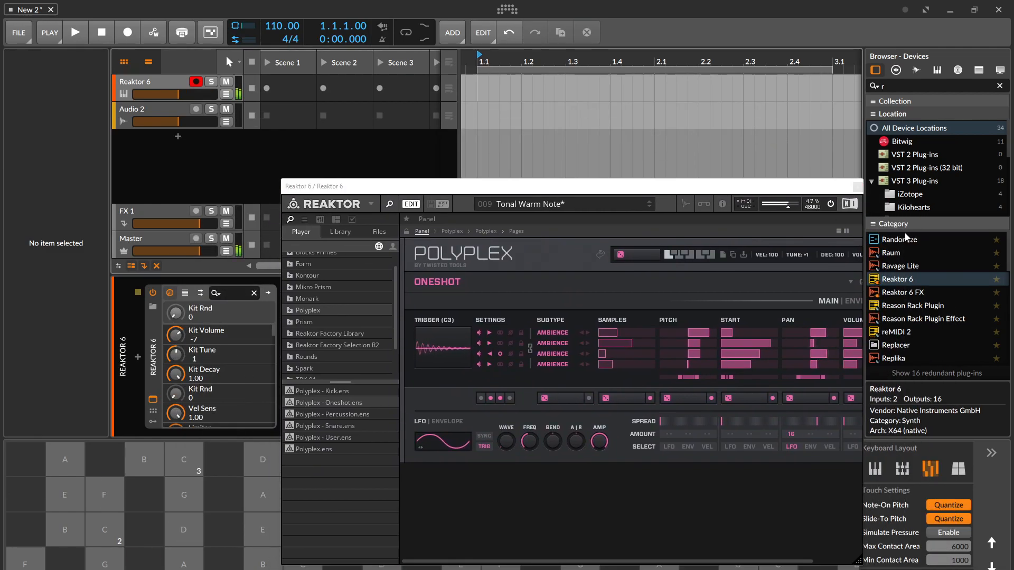
click(856, 186)
scroll(939, 265, down, 3)
scroll(940, 264, up, 3)
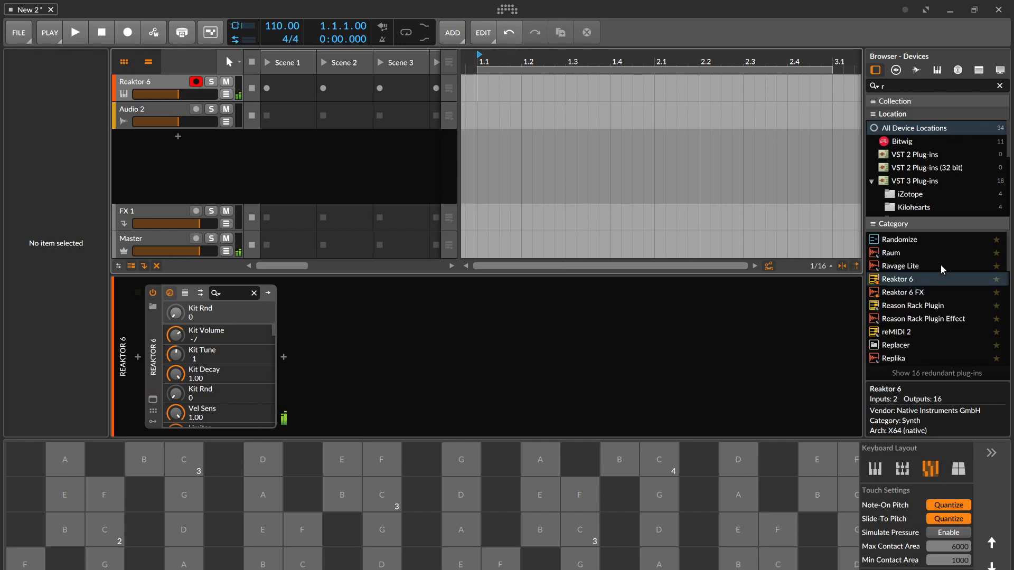
double_click(903, 253)
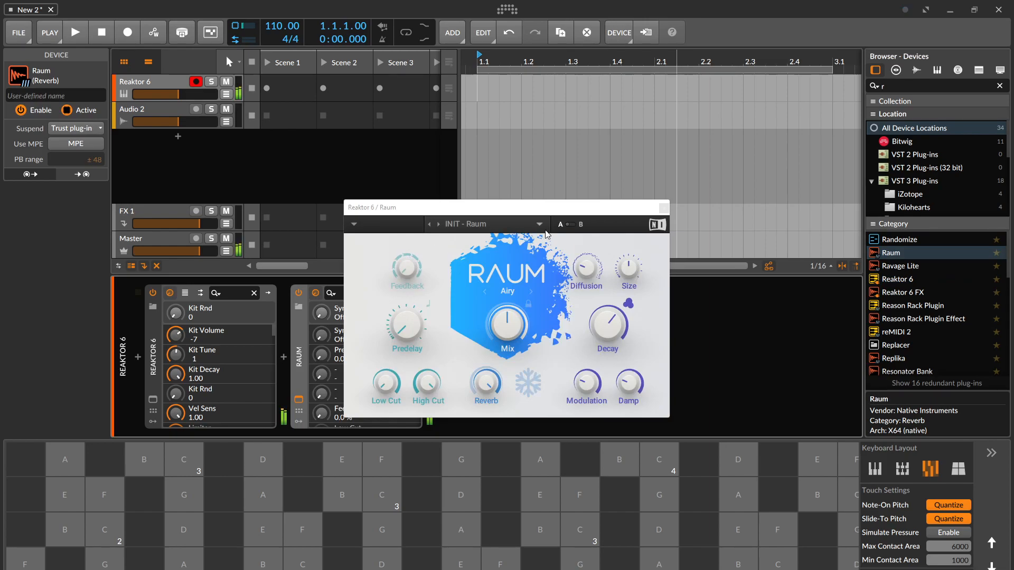
Audition Raum's Small factory presets, including Drum Buss, Open Air and Powder Room
click(539, 225)
mouse_move(511, 241)
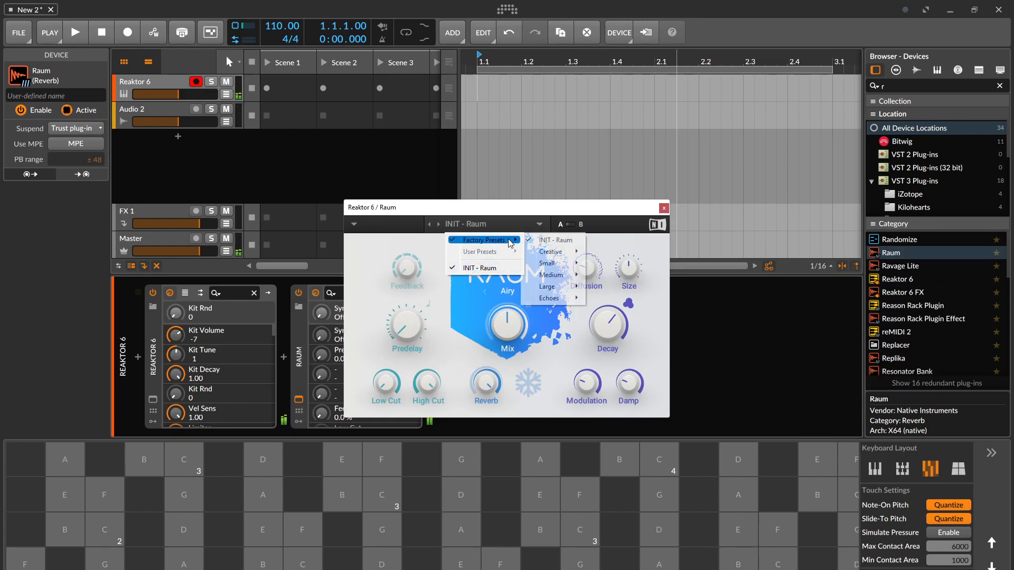
mouse_move(549, 267)
click(623, 314)
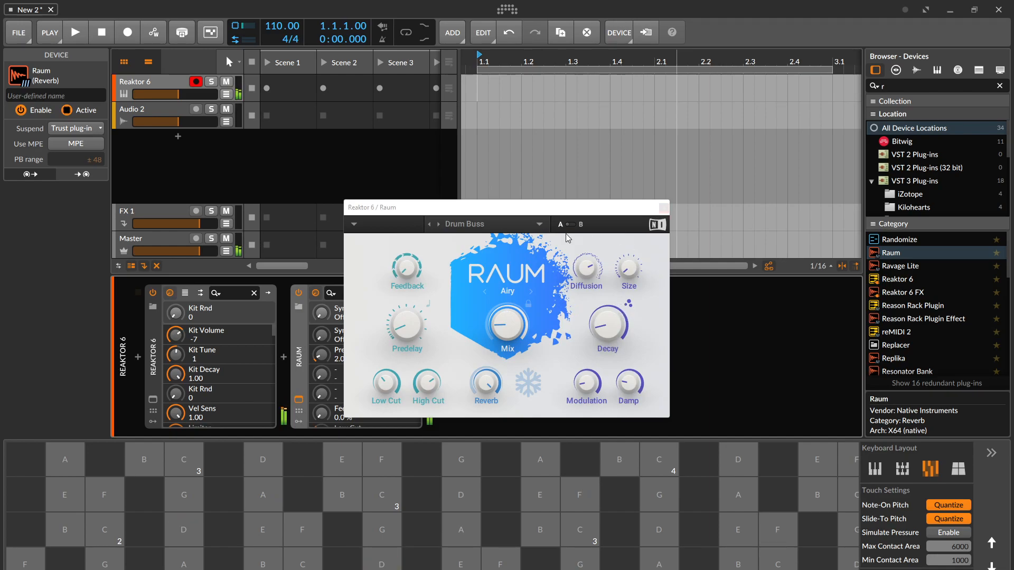
click(539, 224)
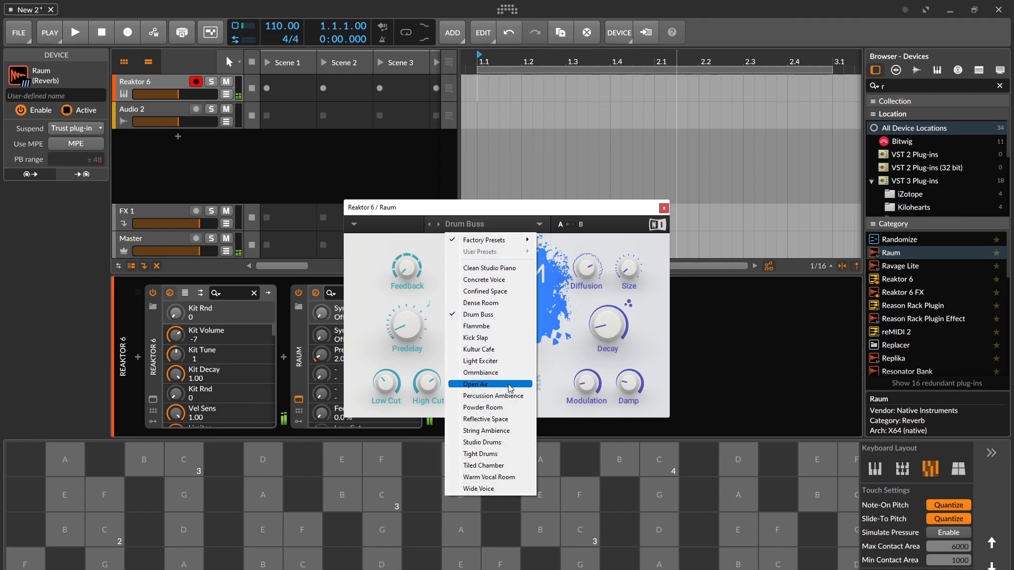
click(533, 381)
click(438, 224)
click(438, 224)
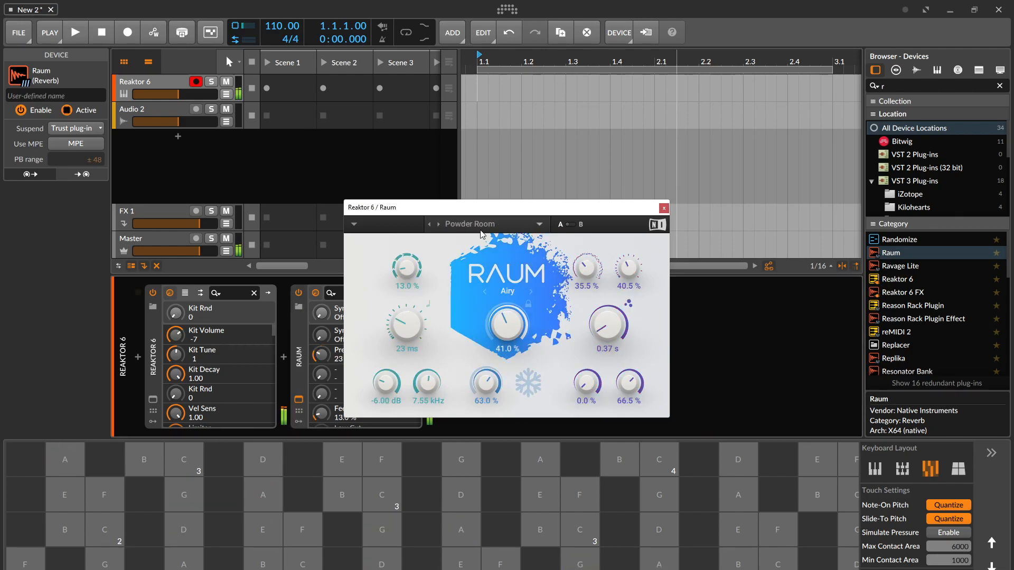
Load the Cosmic Keys preset from Raum's Large factory presets and close the plug-in window
click(520, 225)
mouse_move(522, 241)
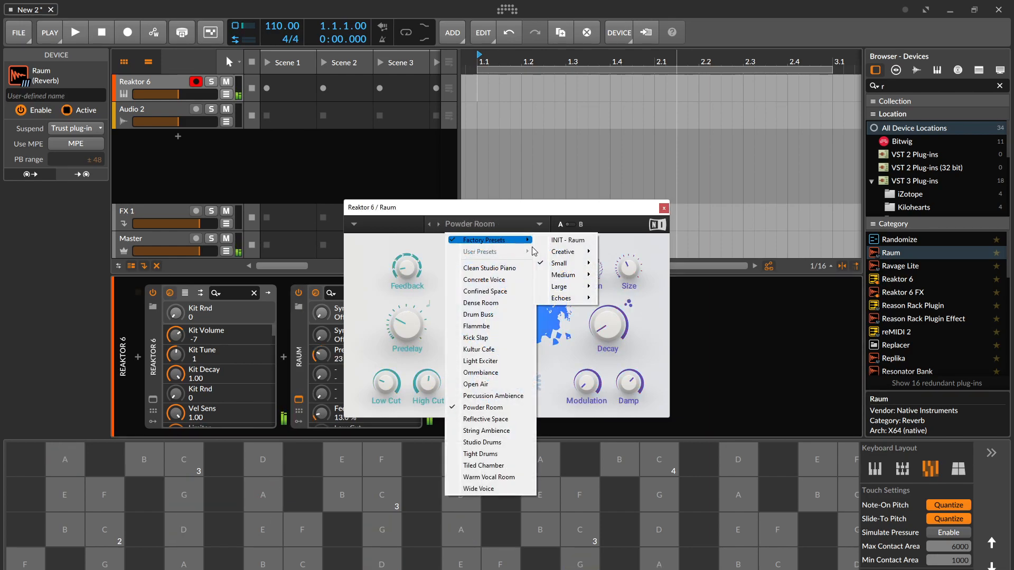
mouse_move(563, 286)
click(644, 325)
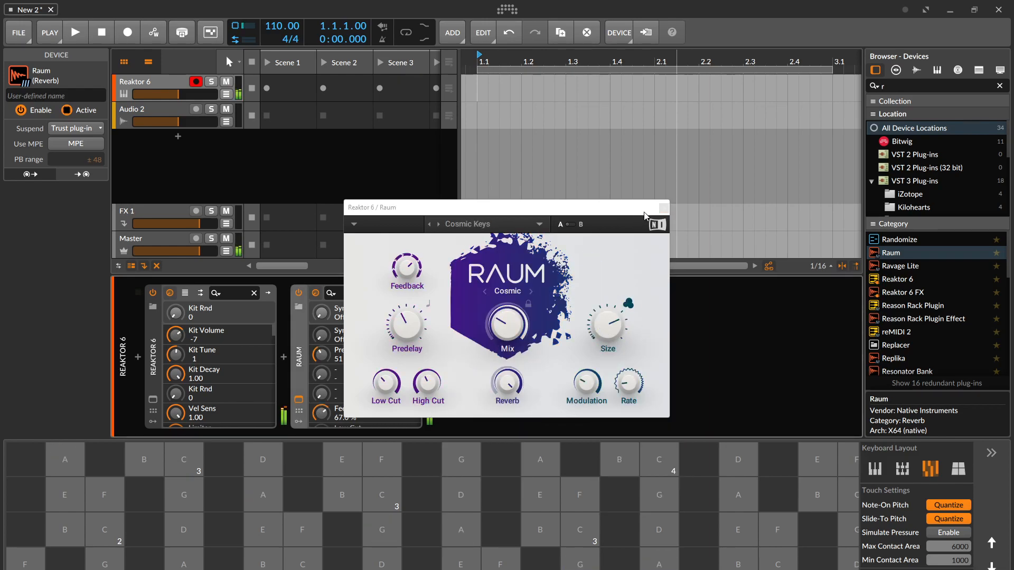
click(663, 208)
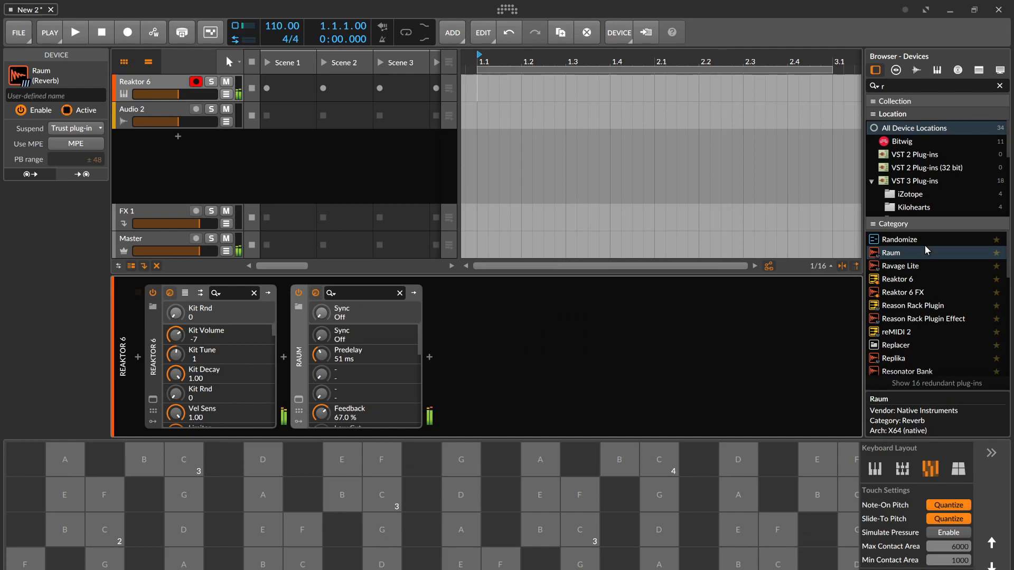
Clear the device search filter and add kHs Phase Distortion after Raum in the device chain
scroll(924, 243, down, 3)
scroll(932, 267, down, 3)
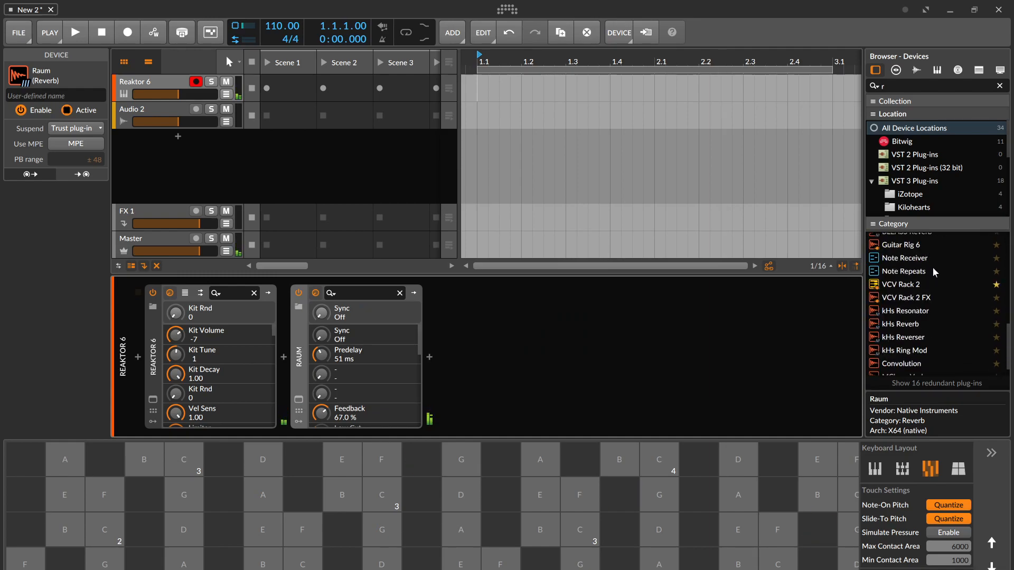
scroll(932, 272, down, 1)
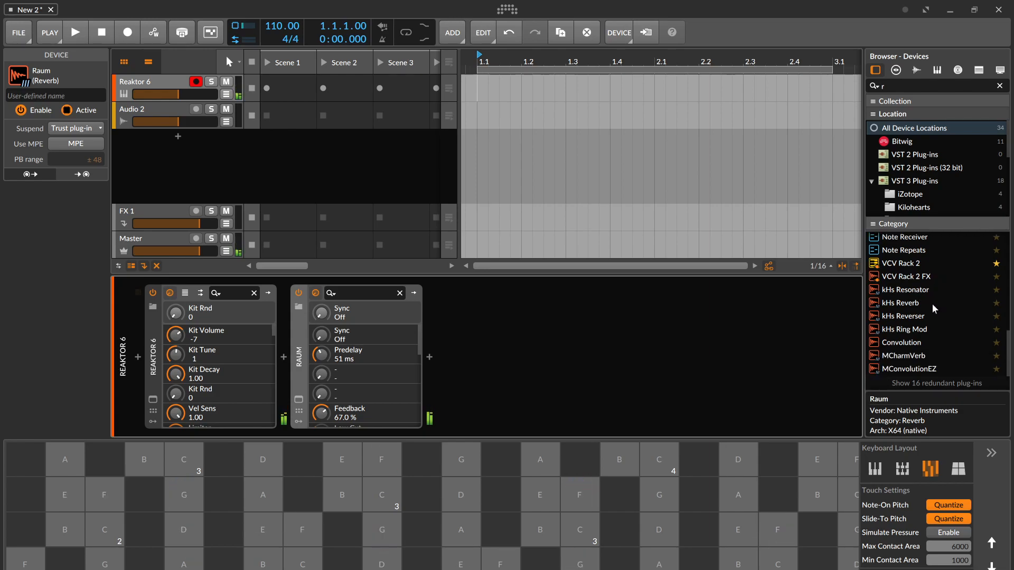
scroll(934, 309, up, 3)
scroll(936, 315, up, 3)
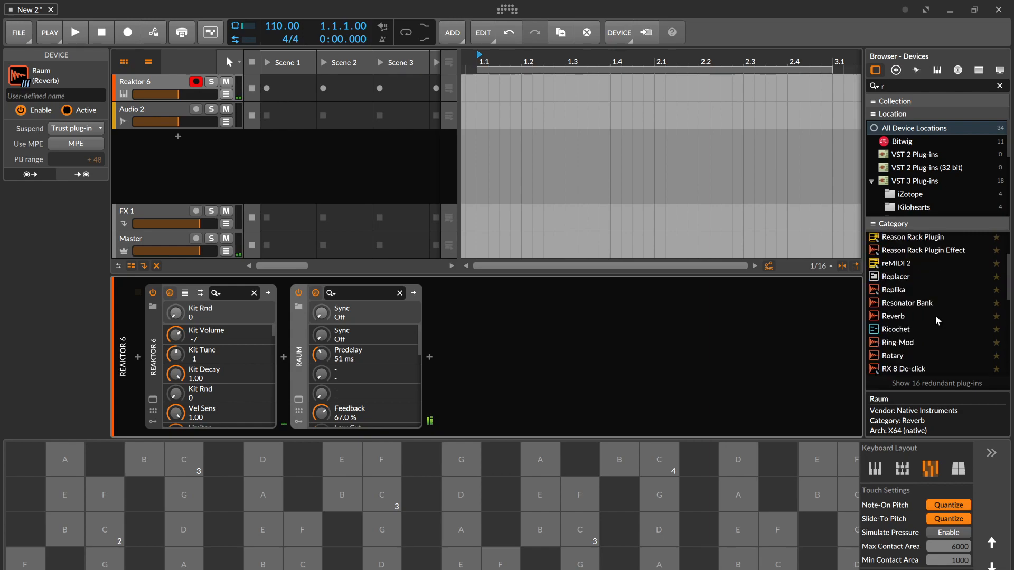
scroll(936, 316, up, 2)
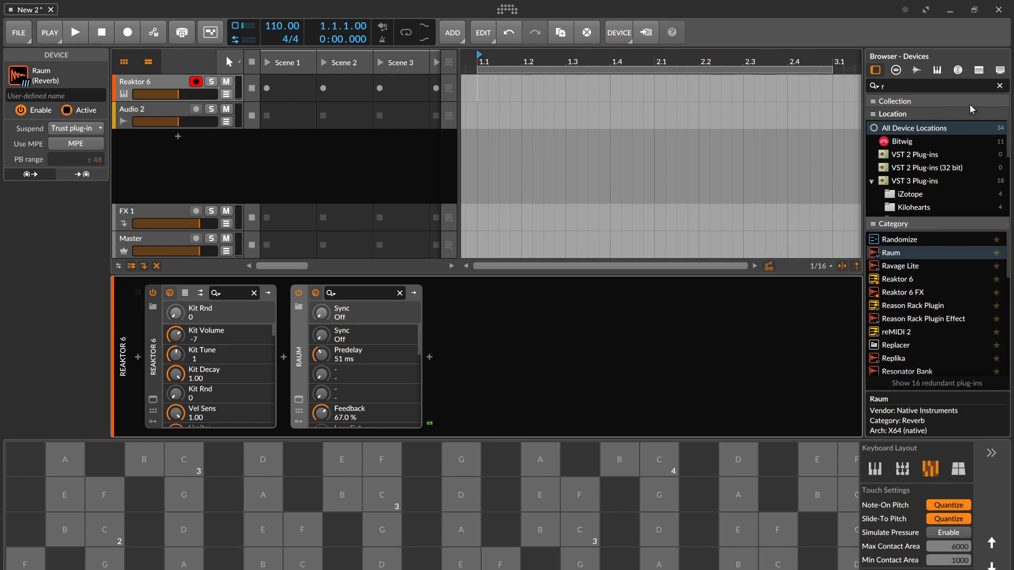
click(999, 85)
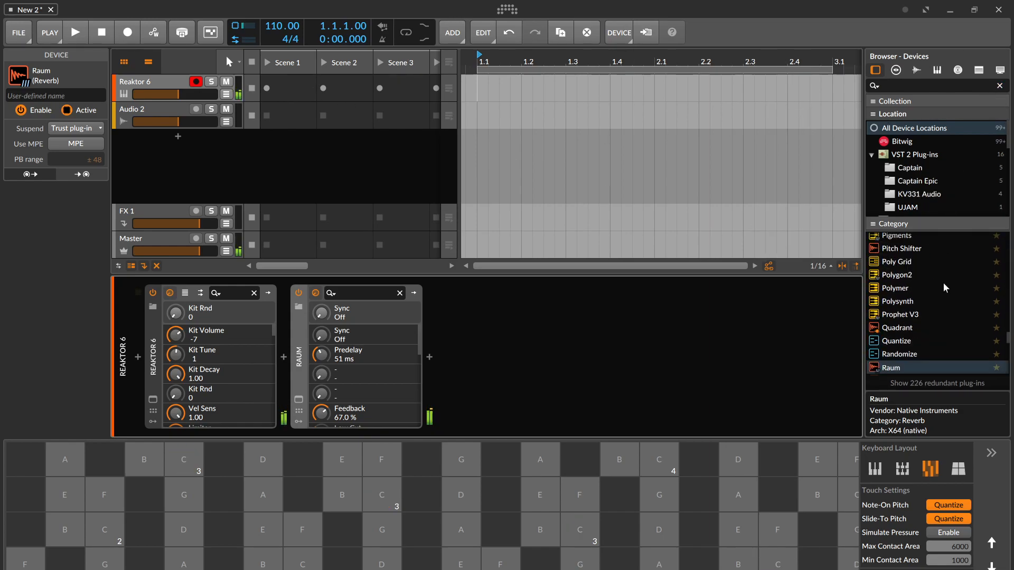
scroll(941, 286, down, 3)
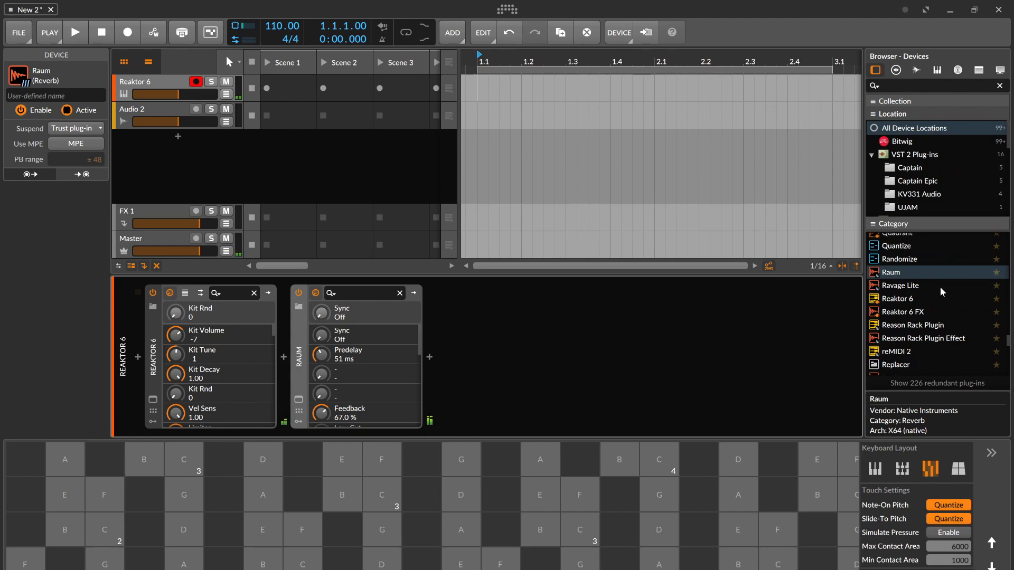
scroll(939, 286, up, 5)
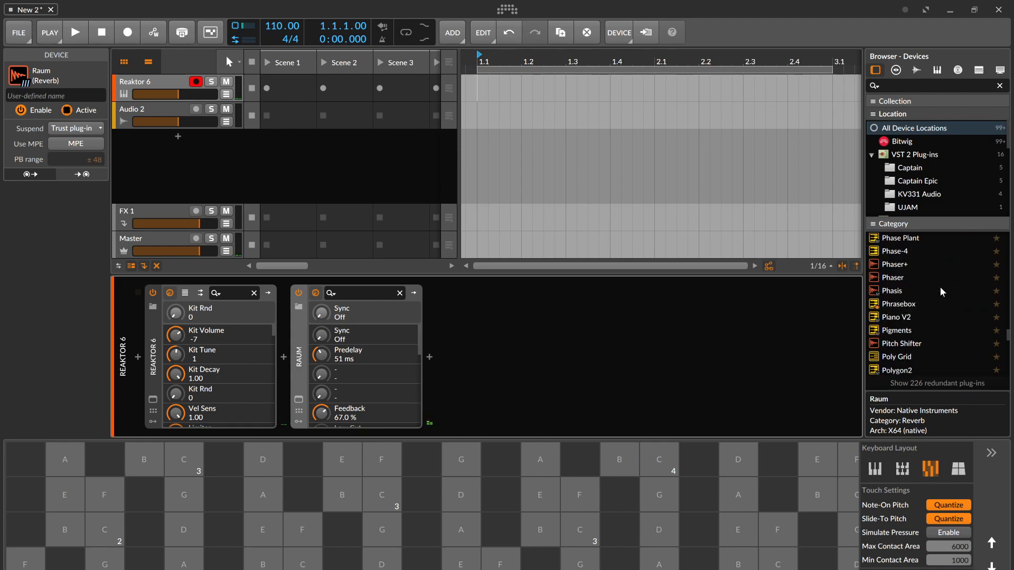
scroll(913, 275, up, 2)
scroll(917, 278, up, 20)
scroll(918, 277, up, 10)
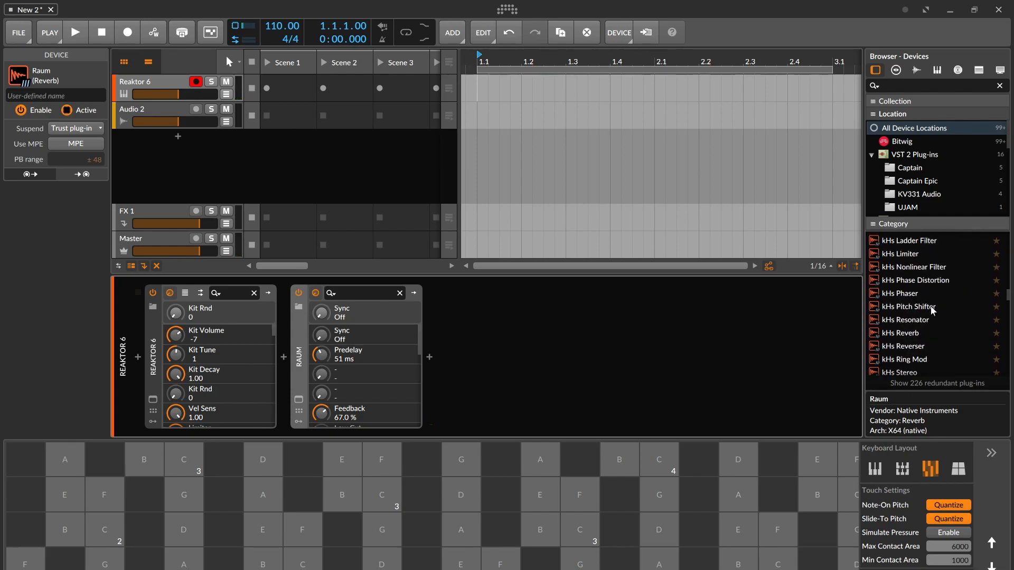
double_click(929, 278)
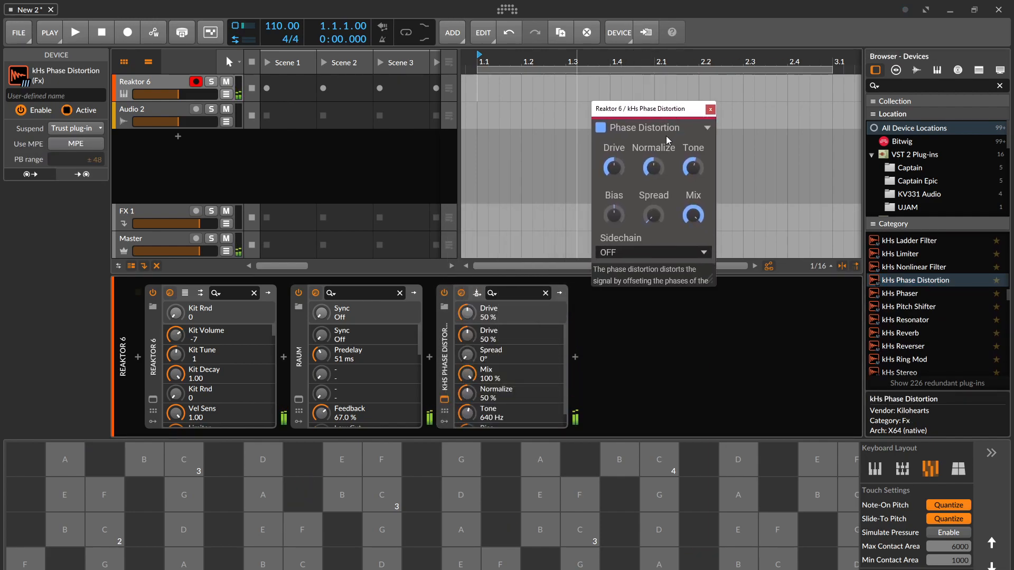
Set the Phase Distortion's Drive to 37 % and Mix to 79 %, and close its plug-in window
drag(613, 168, 613, 182)
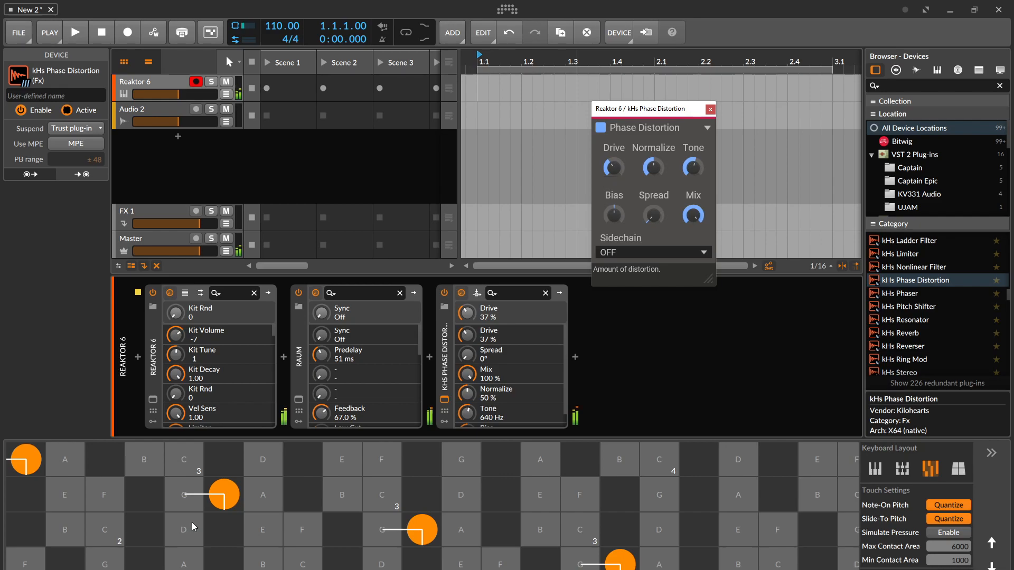
drag(685, 217, 685, 226)
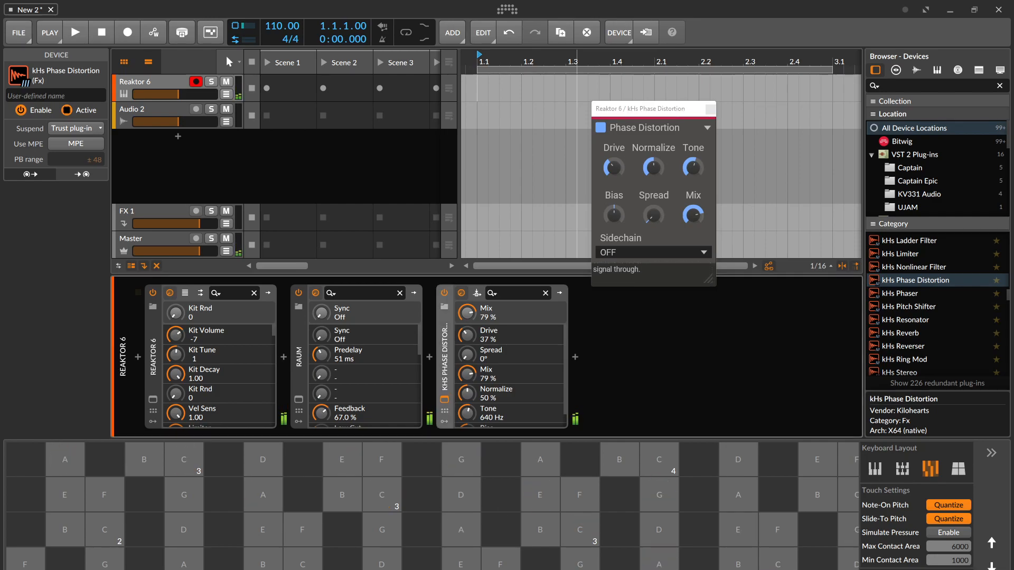
click(710, 110)
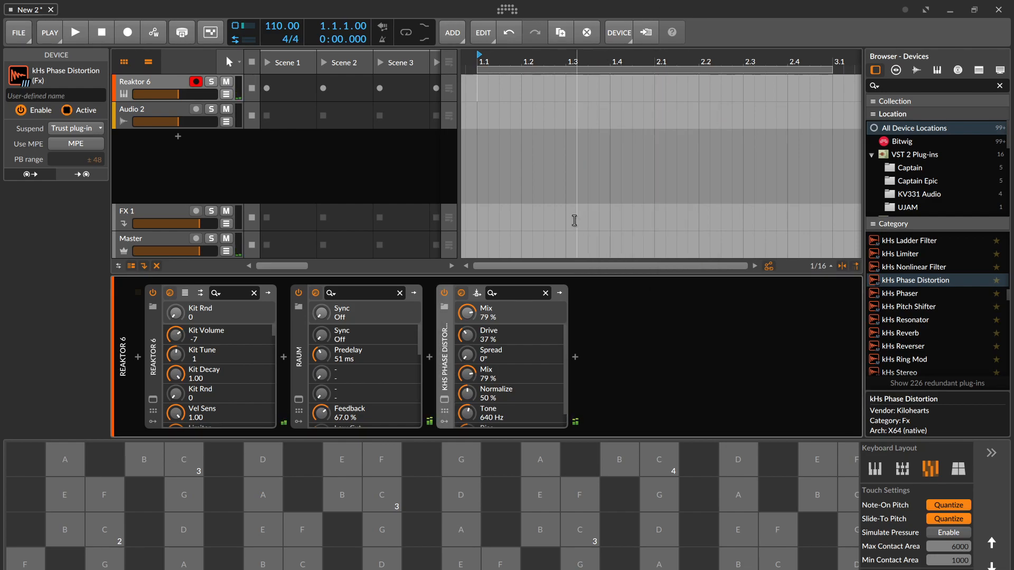